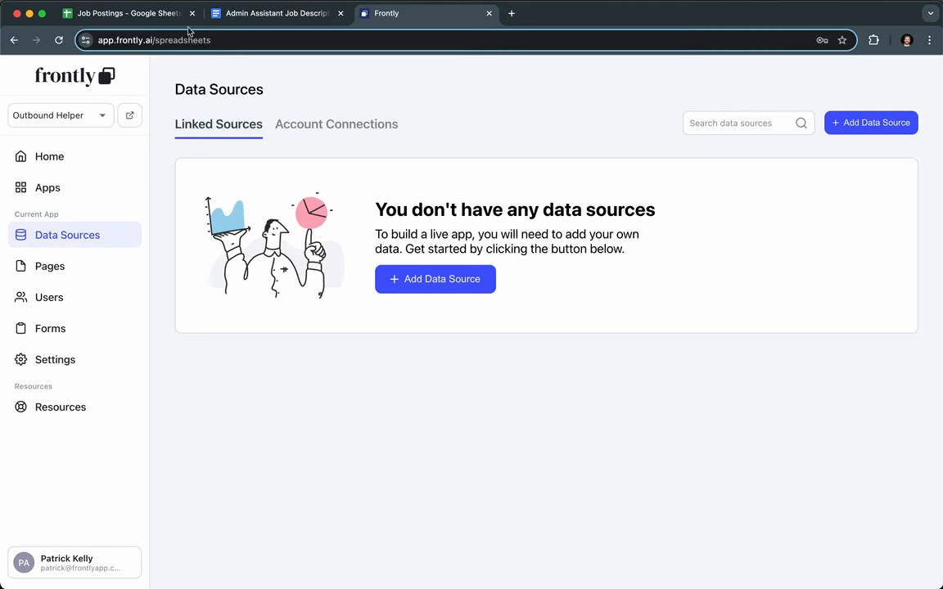
Step: Switch to the Job Postings spreadsheet in Google Sheets and review its recruiter, job_title, job_description and ai_content headers
left_click(144, 20)
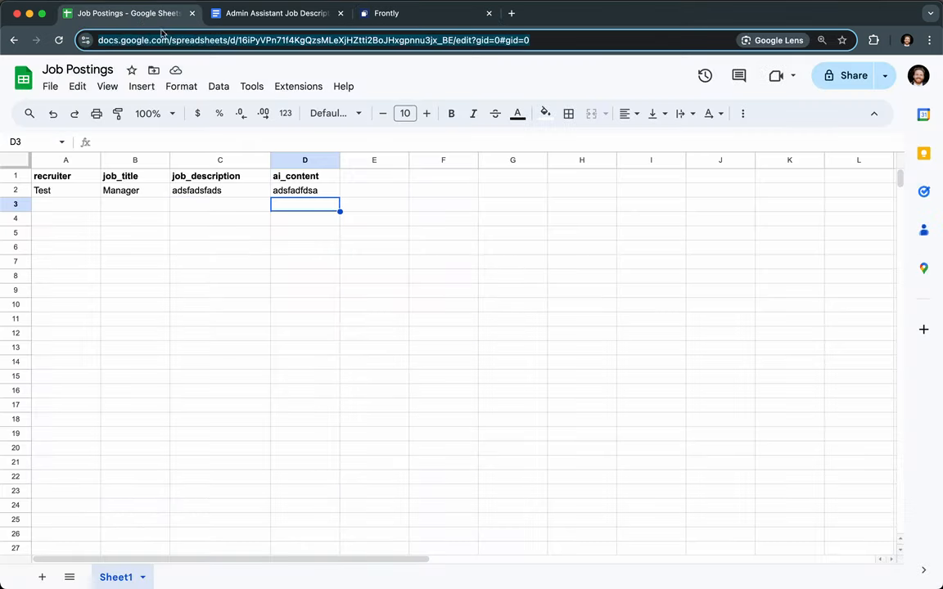
left_click(87, 179)
left_click(121, 180)
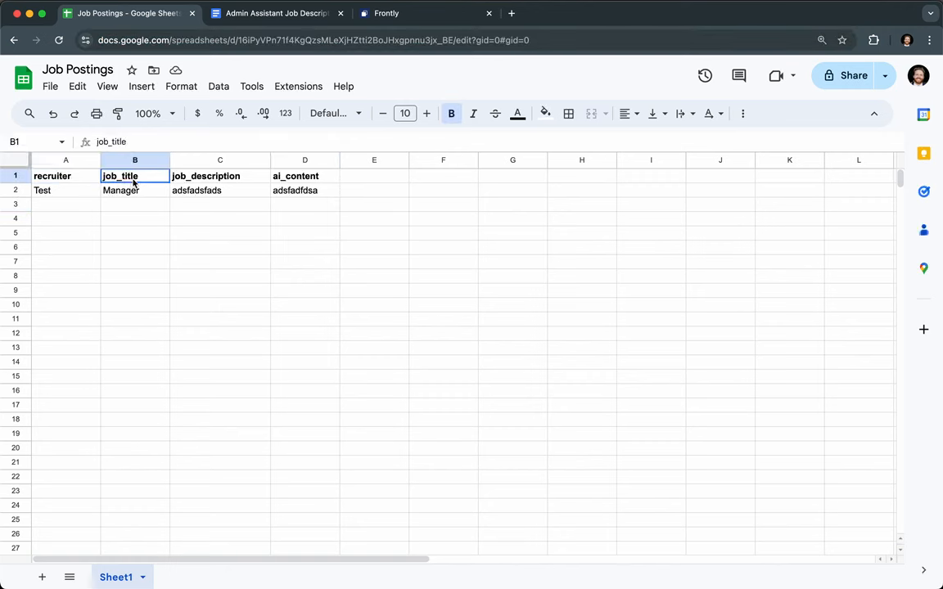
left_click(233, 181)
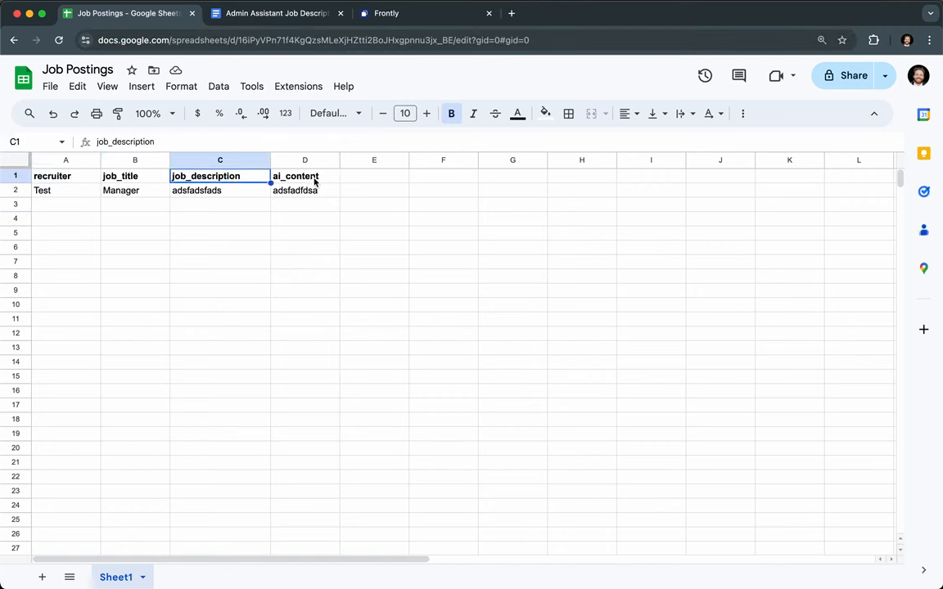
left_click(314, 180)
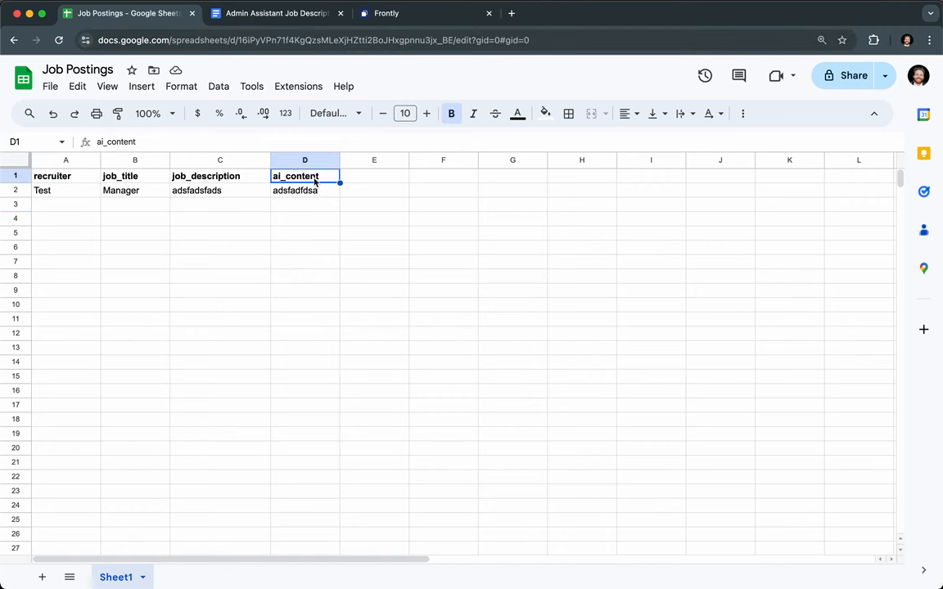
Step: Insert a column before job_title with the header "company" and the sample value "Test" in row 2
left_click(136, 160)
right_click(138, 159)
left_click(234, 226)
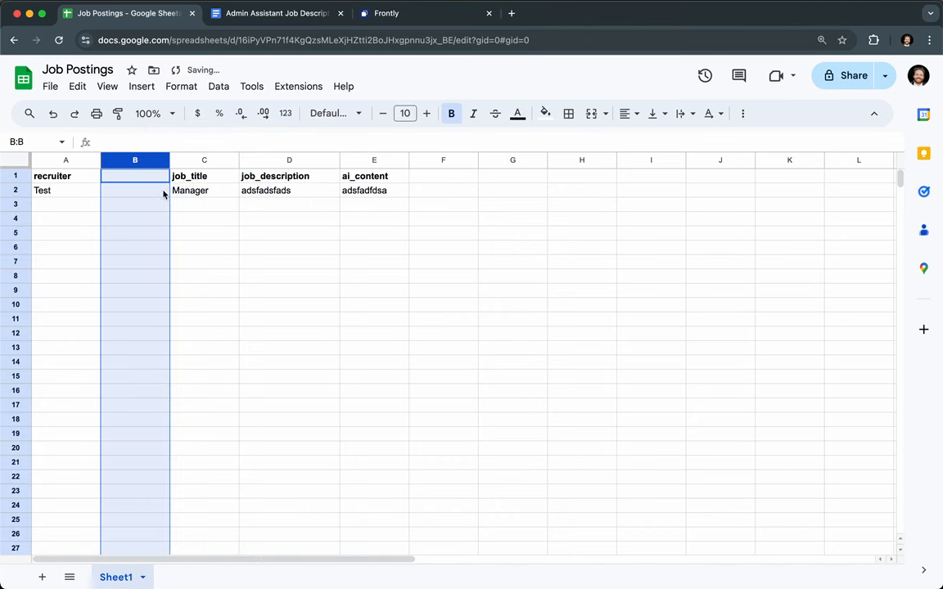
left_click(156, 178)
type("company")
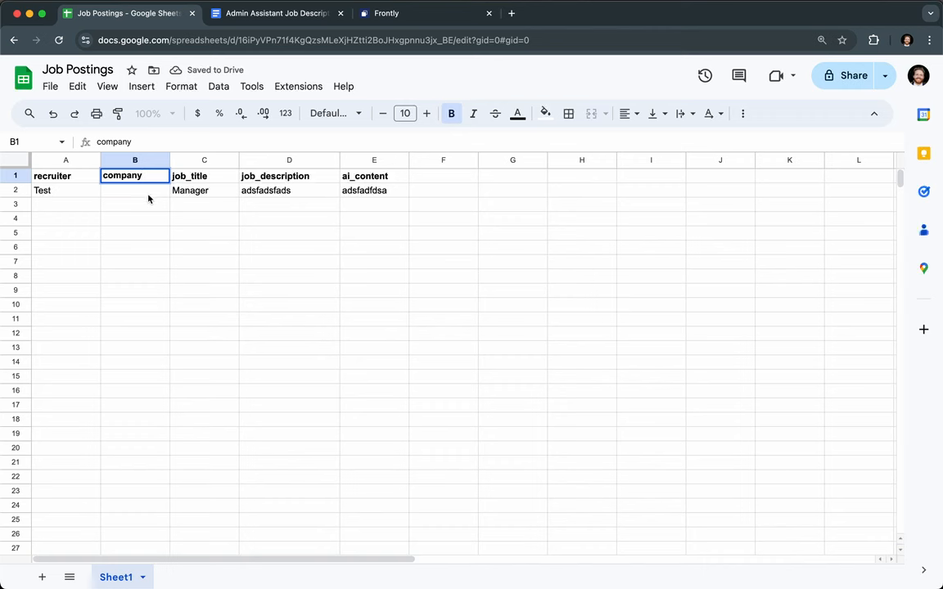
left_click(149, 198)
type("Test")
key("Return")
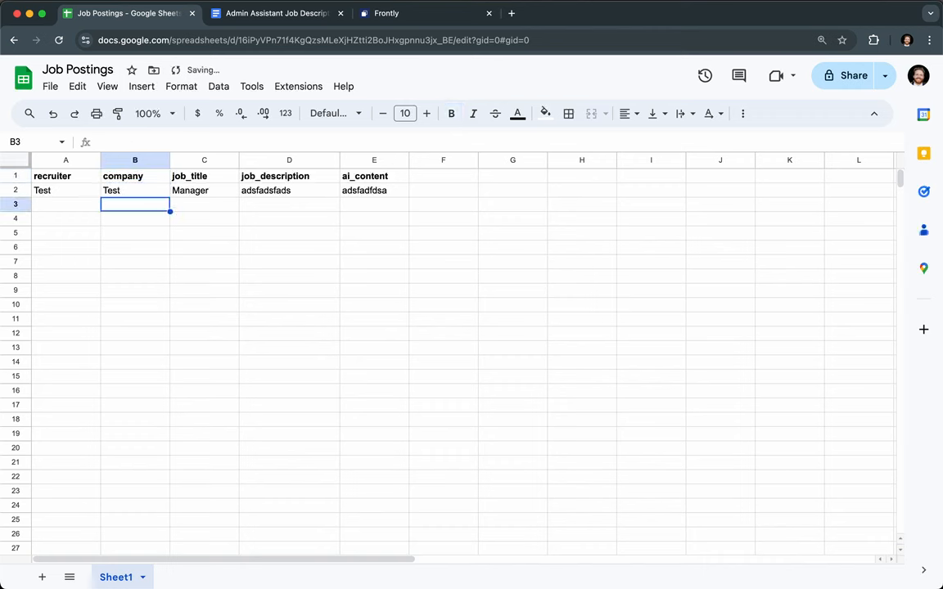
Step: Review the five column headers and the sample values in row 2 of the sheet
left_click(73, 176)
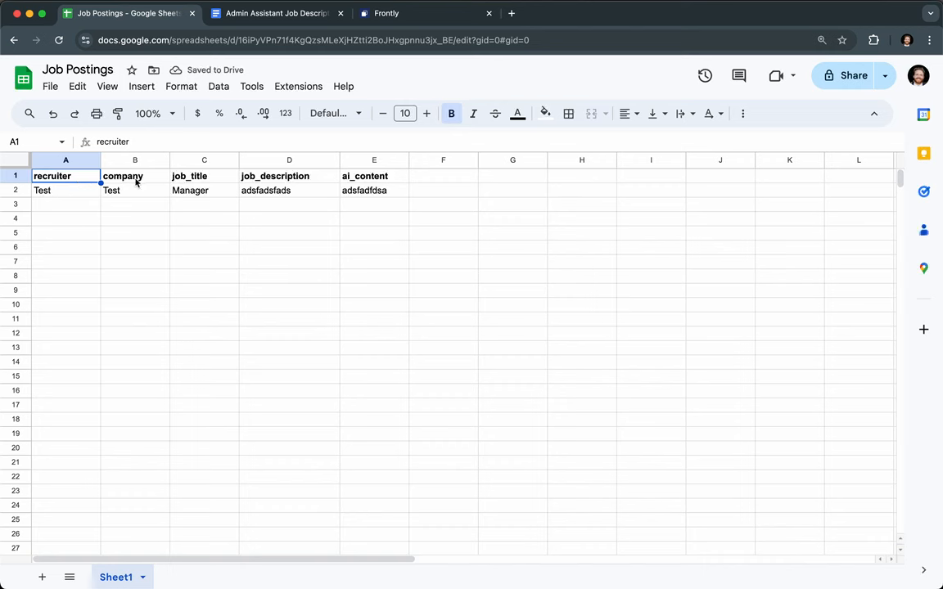
left_click(137, 181)
left_click(196, 175)
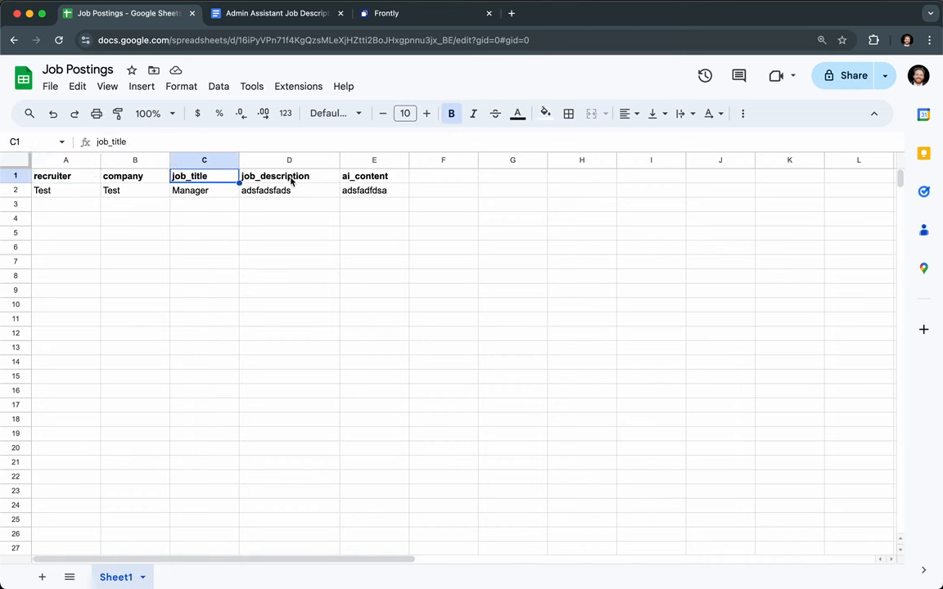
left_click(293, 182)
left_click(365, 180)
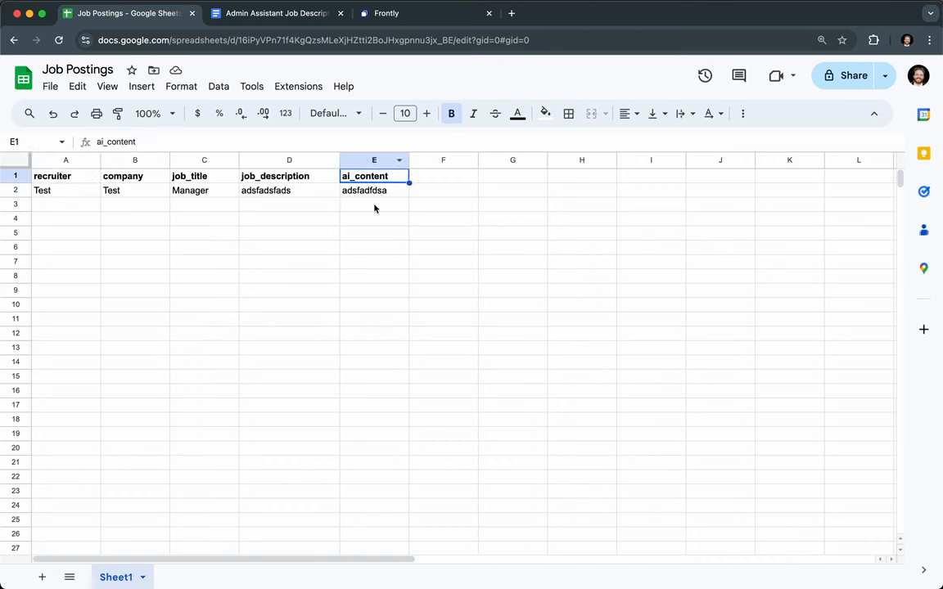
left_click(378, 194)
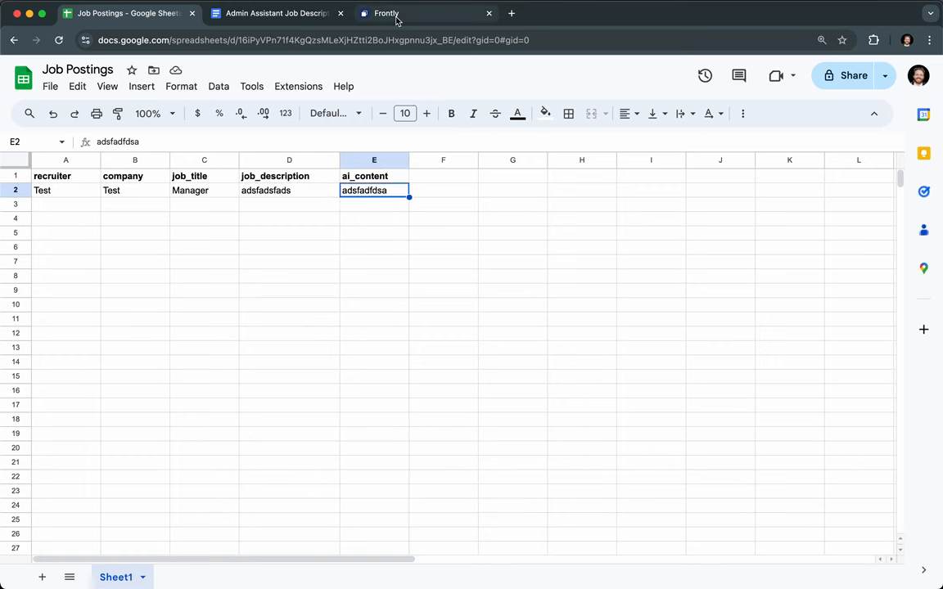
left_click(126, 192)
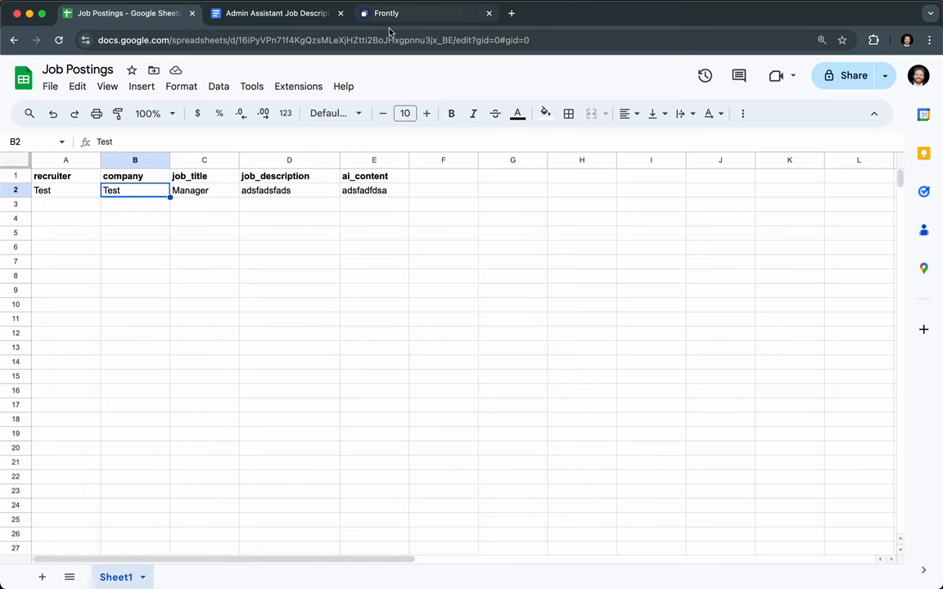
Step: Copy the Job Postings sheet's URL and add it in Frontly as a Google Sheets data source
left_click(335, 36)
left_click(411, 16)
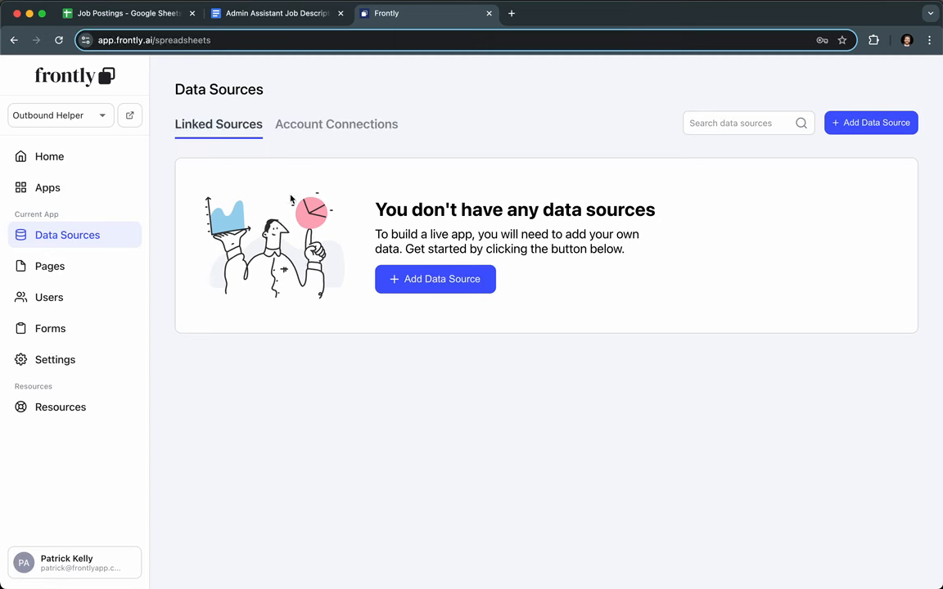
left_click(419, 282)
left_click(393, 331)
key("super+v")
left_click(560, 377)
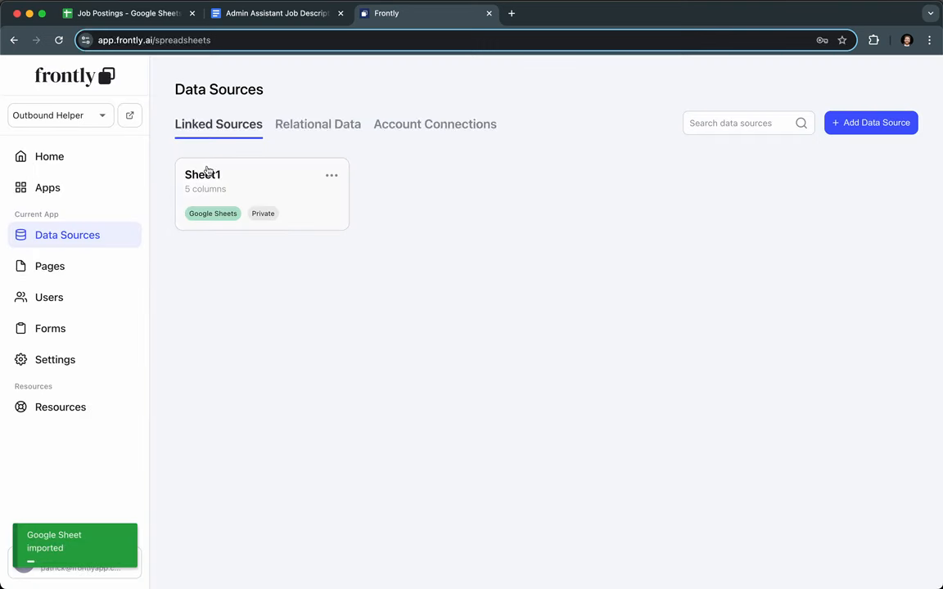
Step: Rename the imported Sheet1 data source as "Job Postings" and save the change
left_click(225, 164)
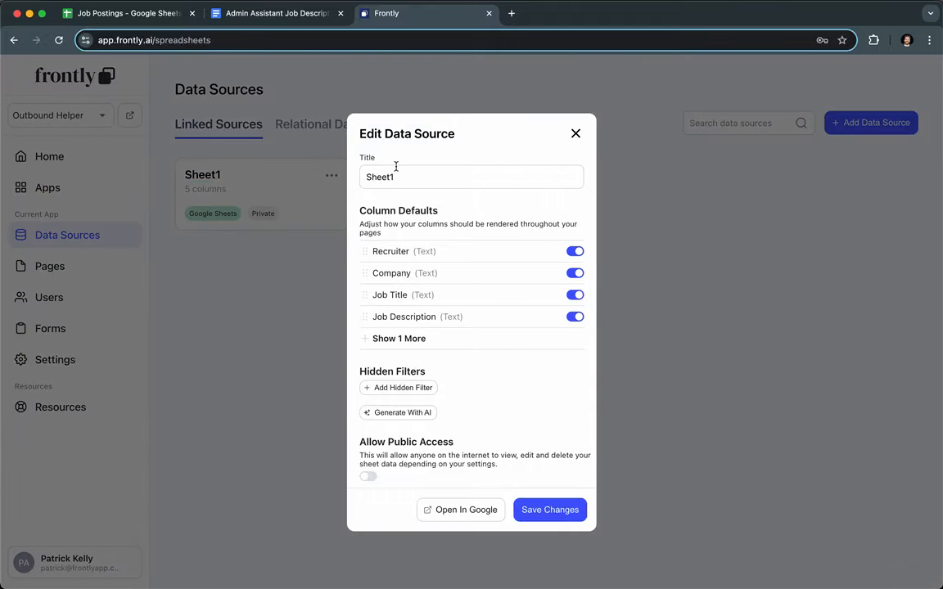
double_click(419, 172)
type("Job Postings")
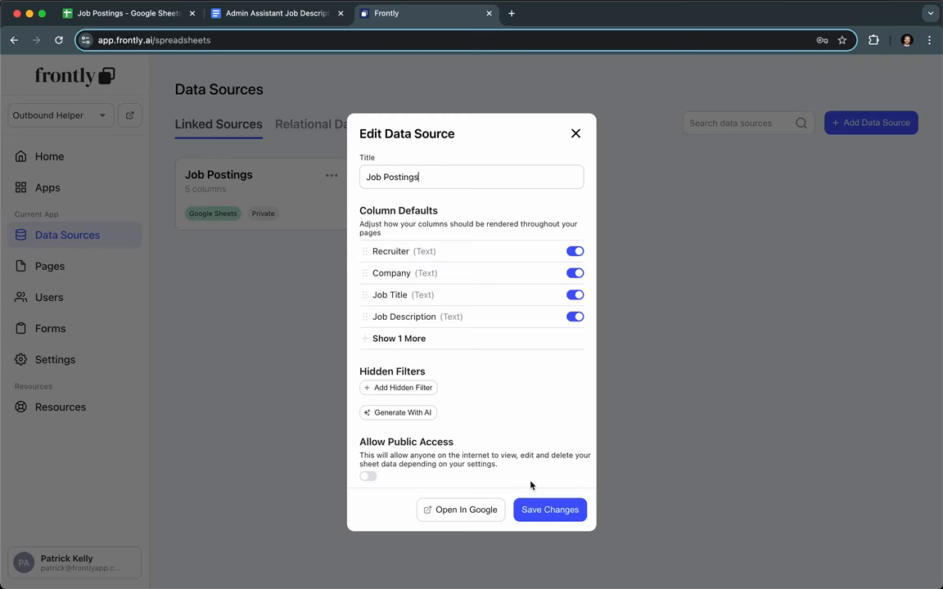
left_click(541, 510)
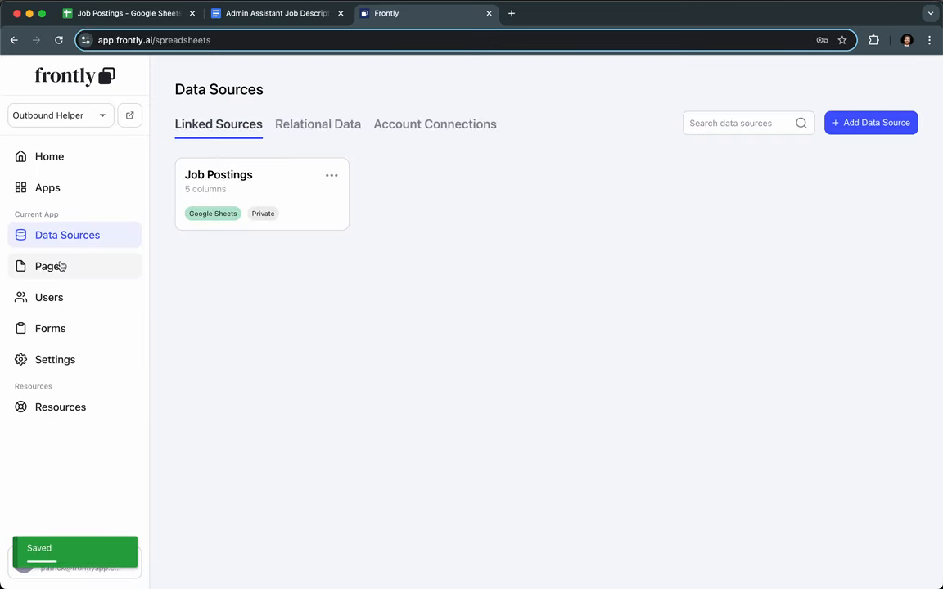
Step: Create a new page named "Job Postings" in the app
left_click(59, 265)
left_click(426, 255)
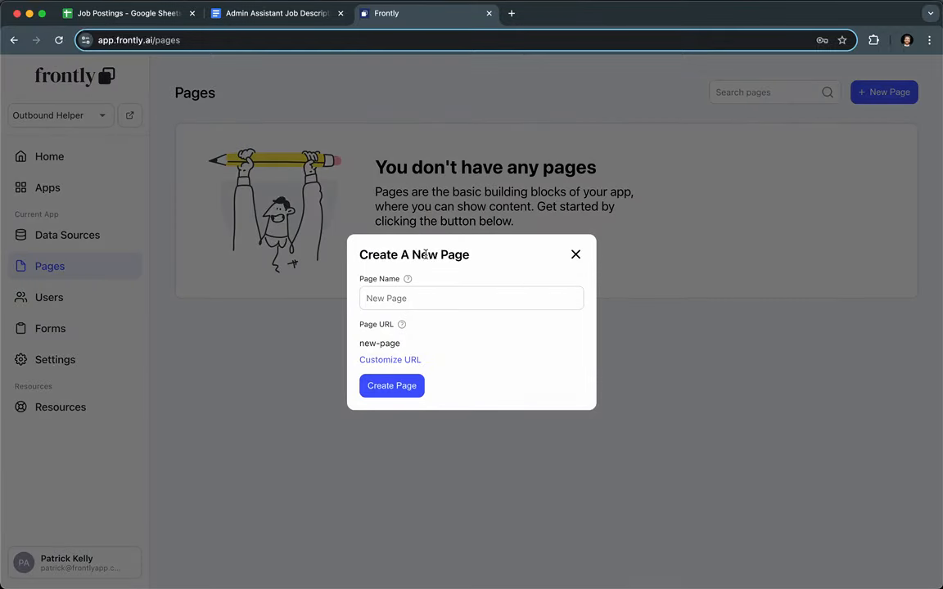
left_click(425, 298)
type("Job Postings")
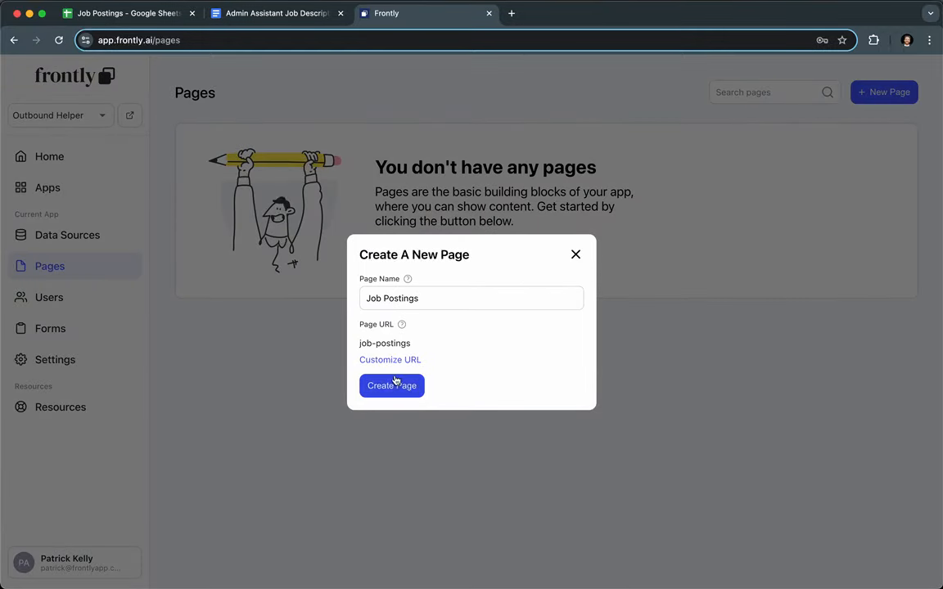
left_click(397, 383)
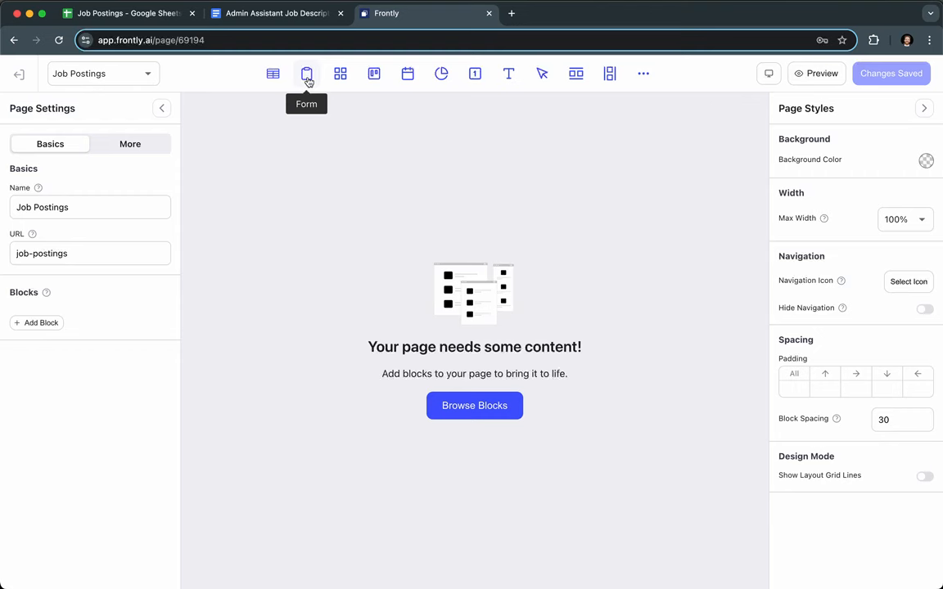
Step: Add a Form block to the page, using the Job Postings data source and Create mode
left_click(309, 81)
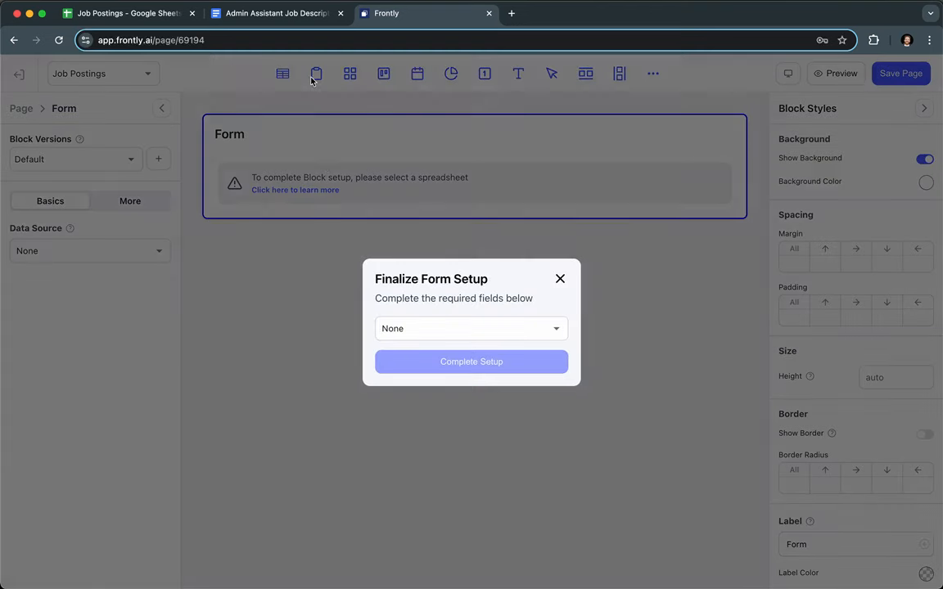
left_click(450, 331)
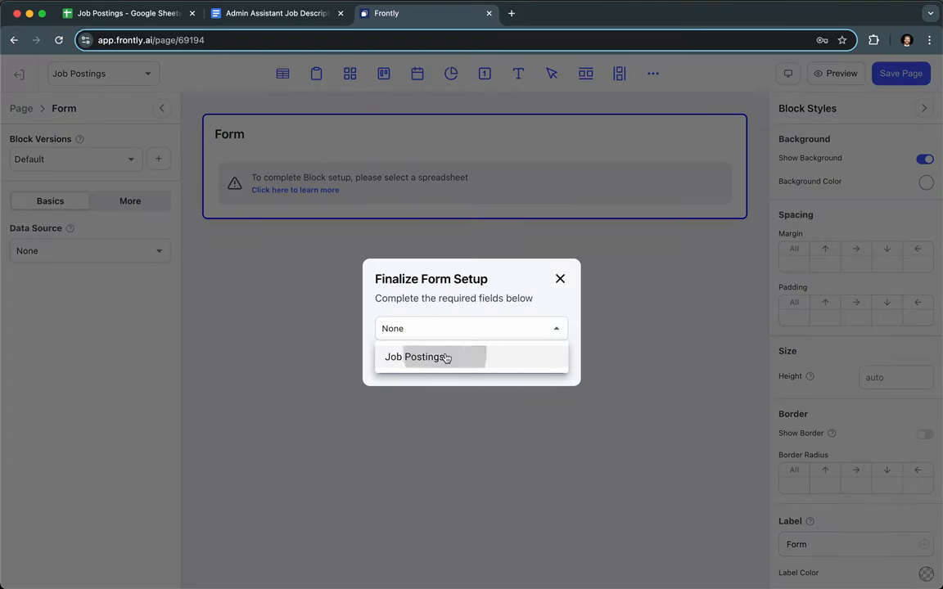
left_click(443, 358)
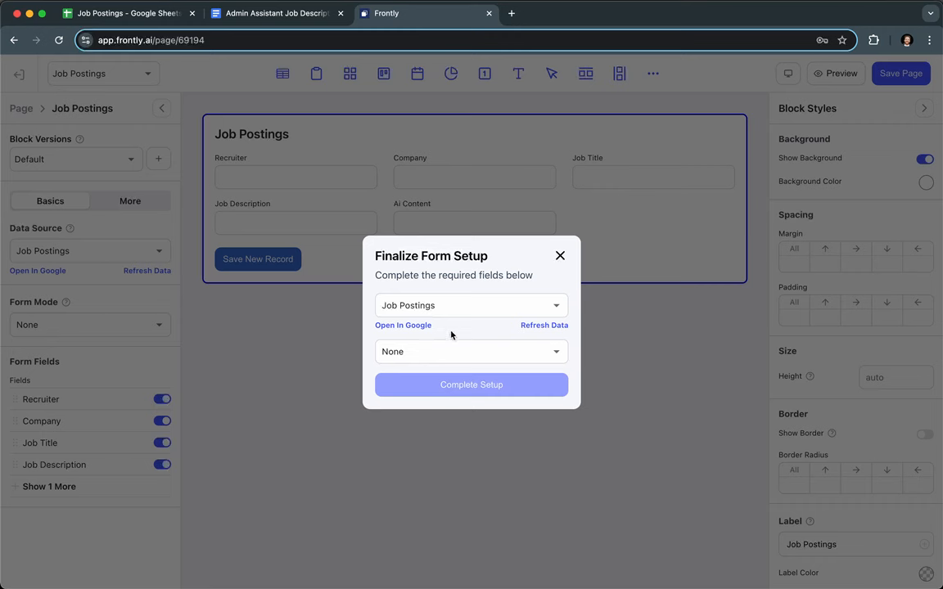
left_click(435, 352)
left_click(446, 401)
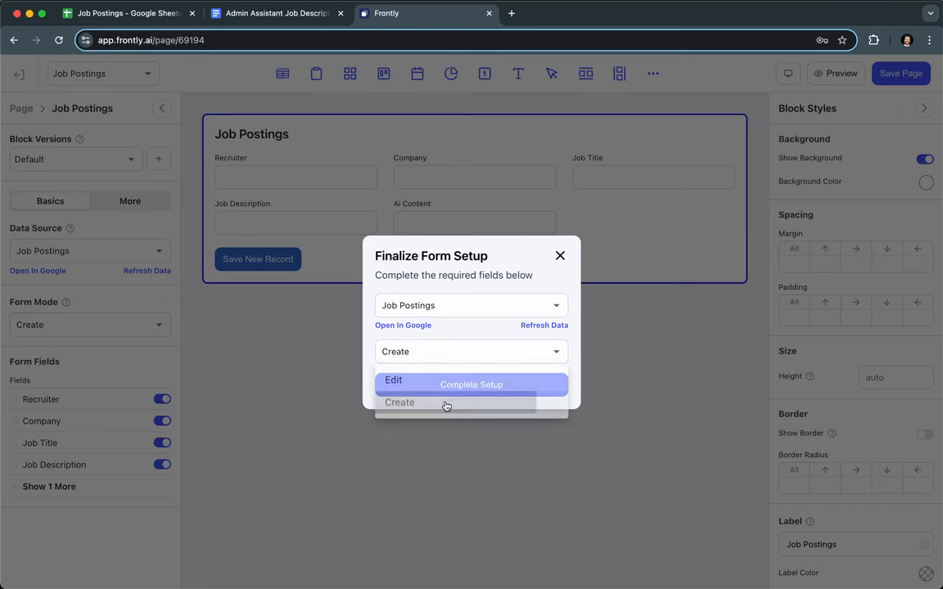
left_click(434, 384)
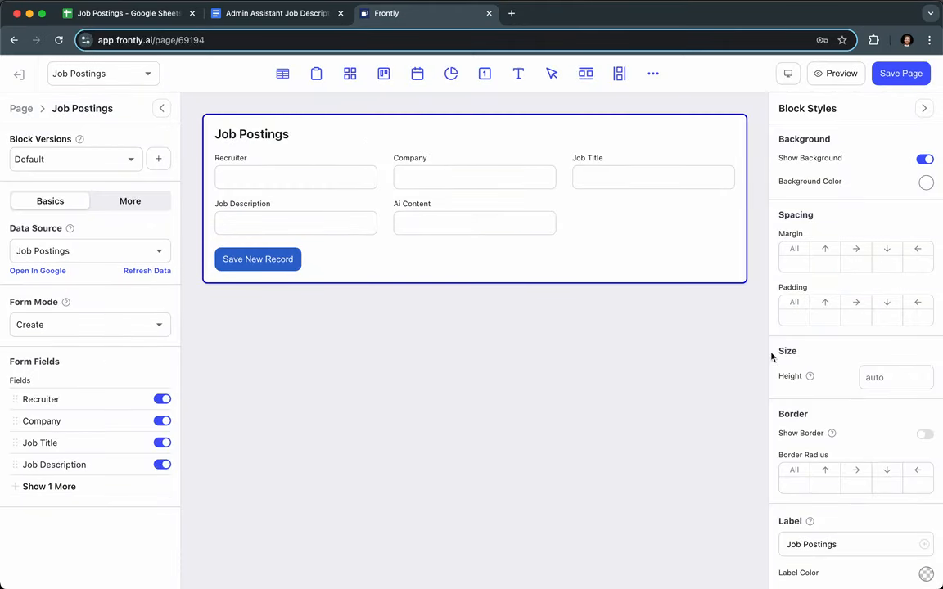
Step: Turn off the form's grid layout and hide the Ai Content field
scroll(820, 351, "down", 3)
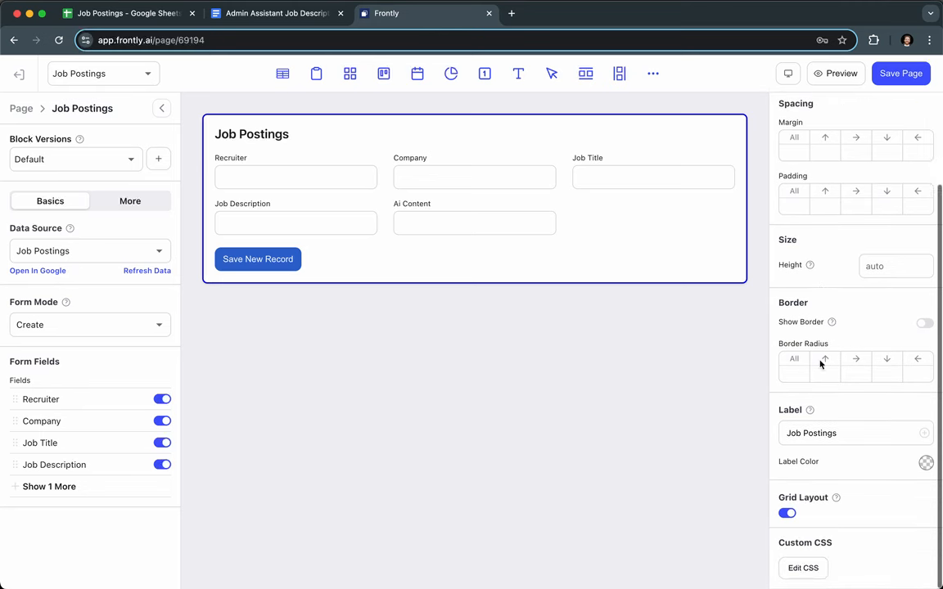
left_click(788, 514)
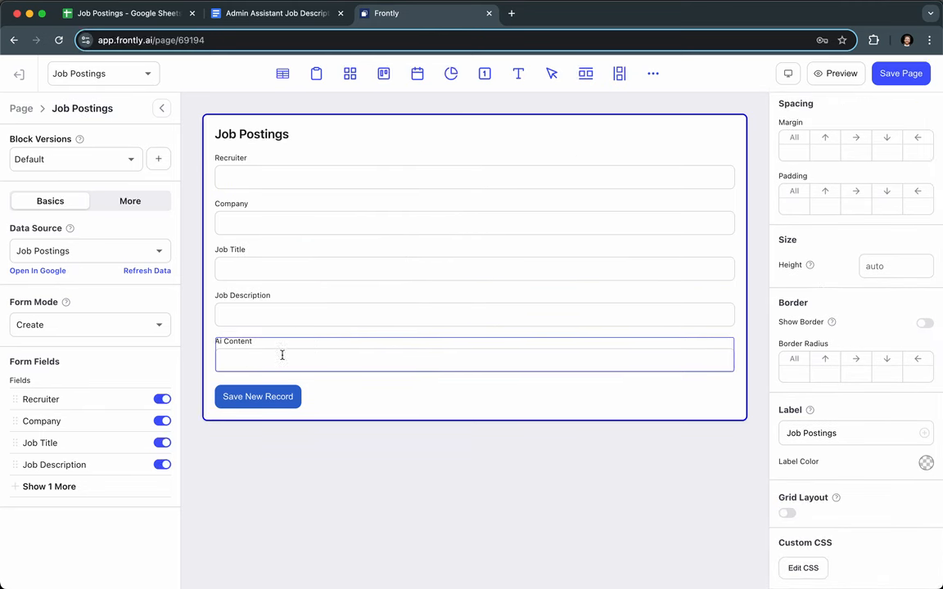
left_click(77, 487)
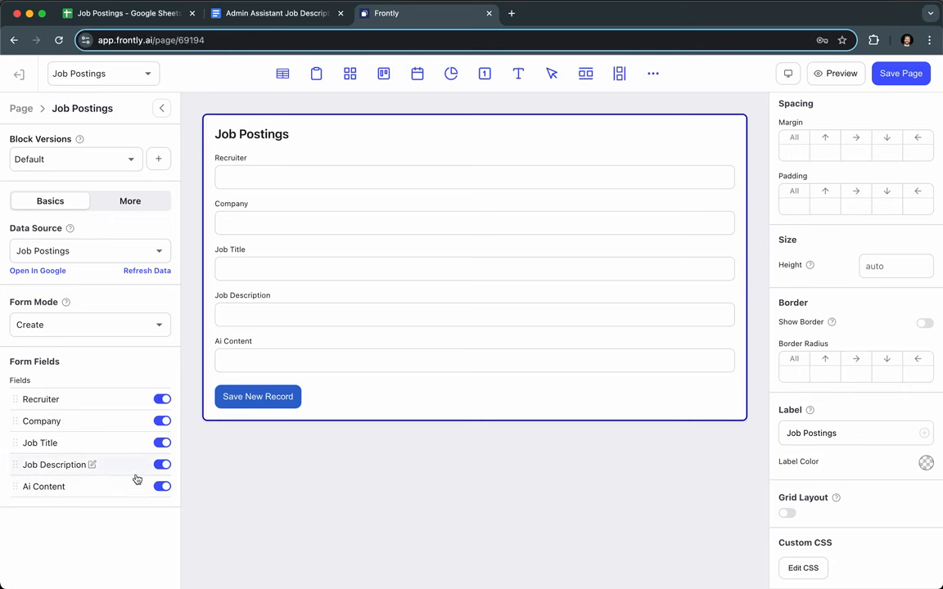
left_click(162, 488)
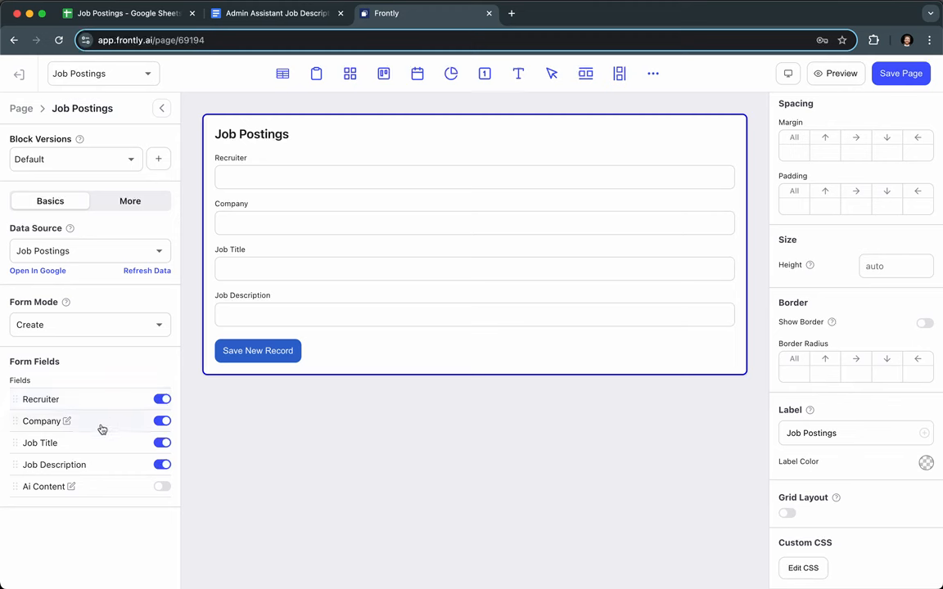
Step: Change the Job Description field type to Text Area with a minimum height of 200px
left_click(114, 466)
left_click(217, 460)
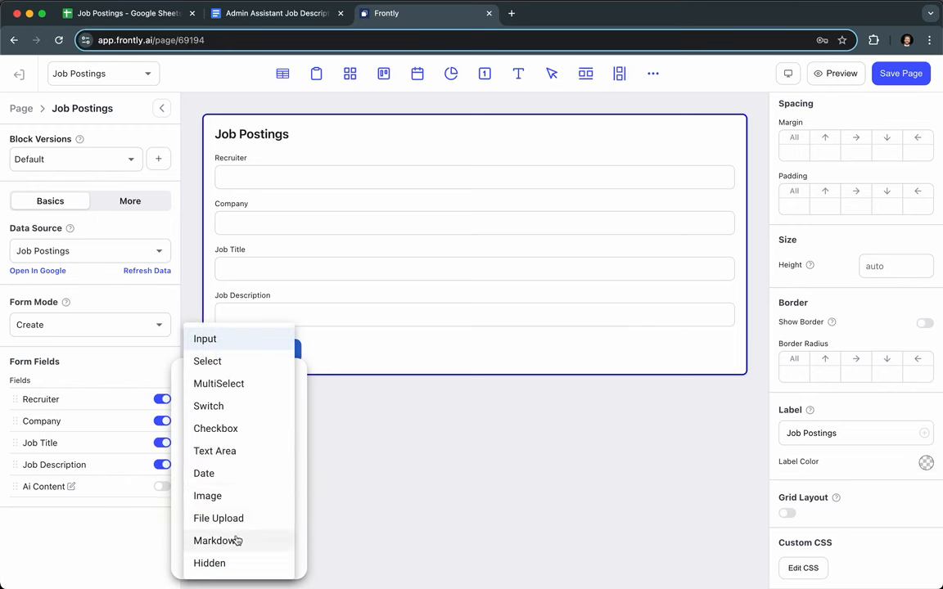
left_click(240, 453)
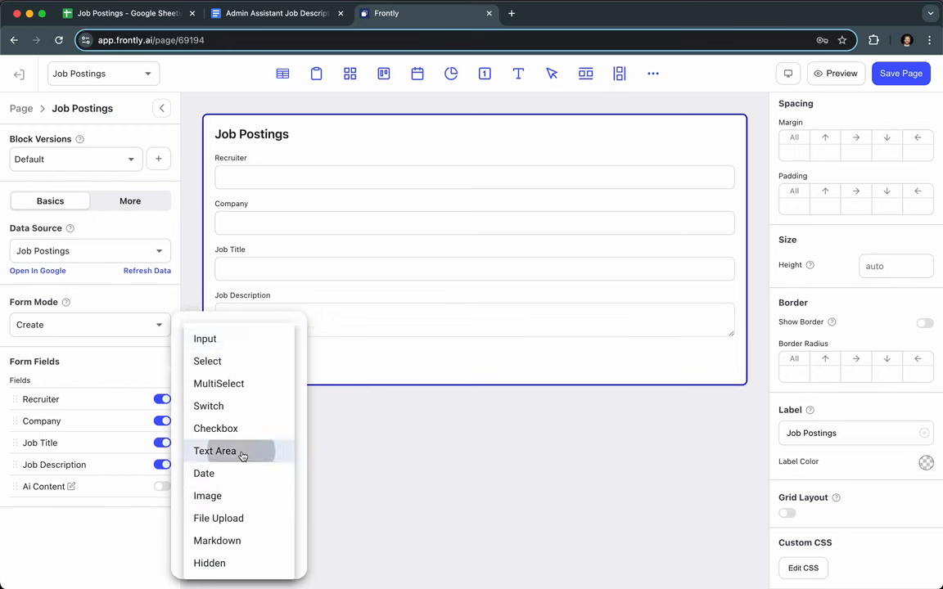
left_click(235, 507)
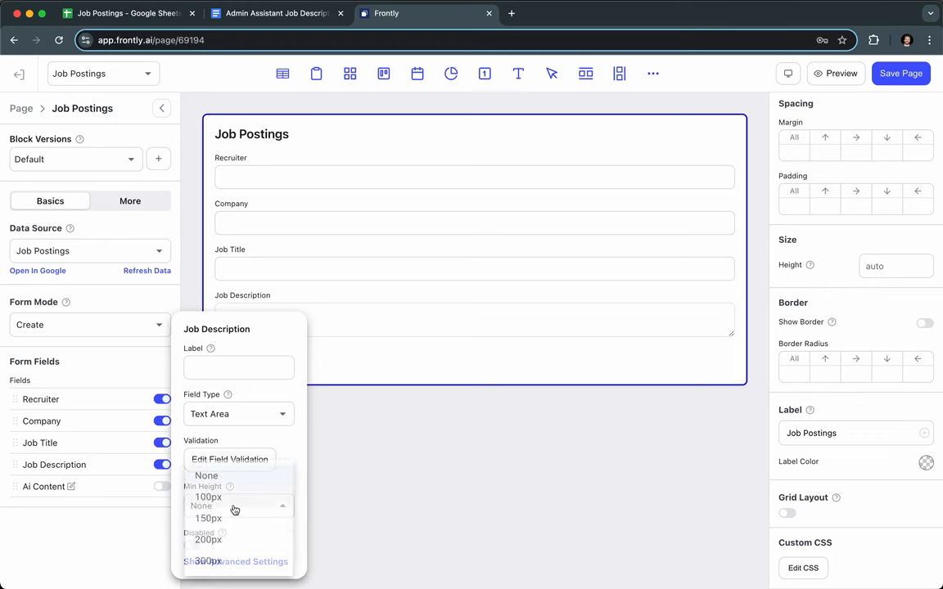
left_click(230, 545)
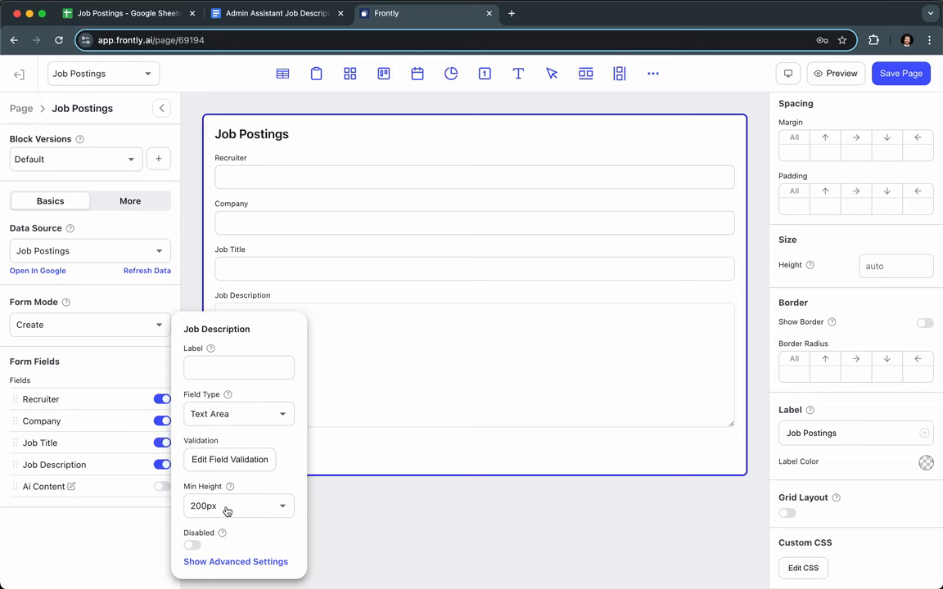
left_click(354, 526)
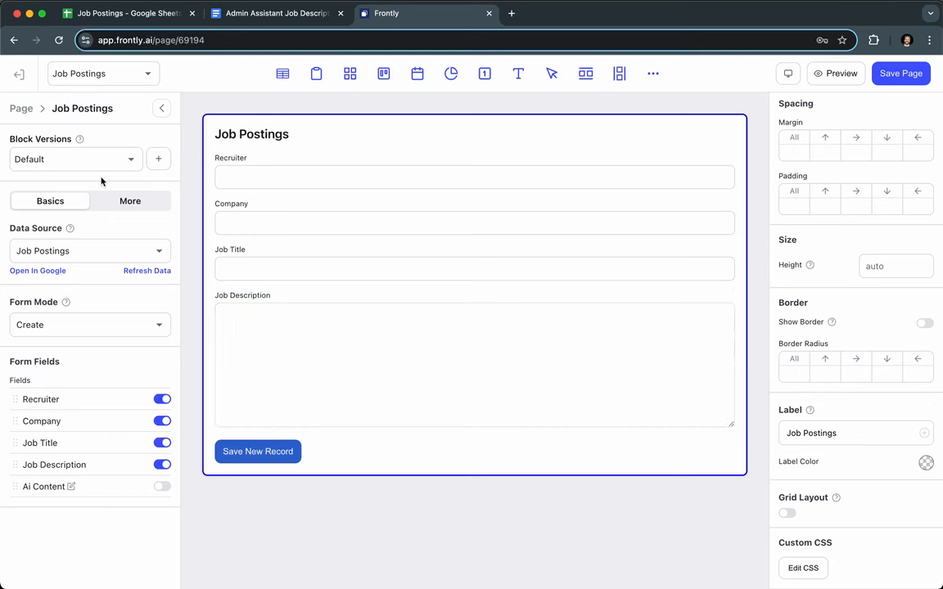
Step: Set the form's submit button text to "Add Job Posting" and save the page
left_click(119, 202)
left_click(83, 261)
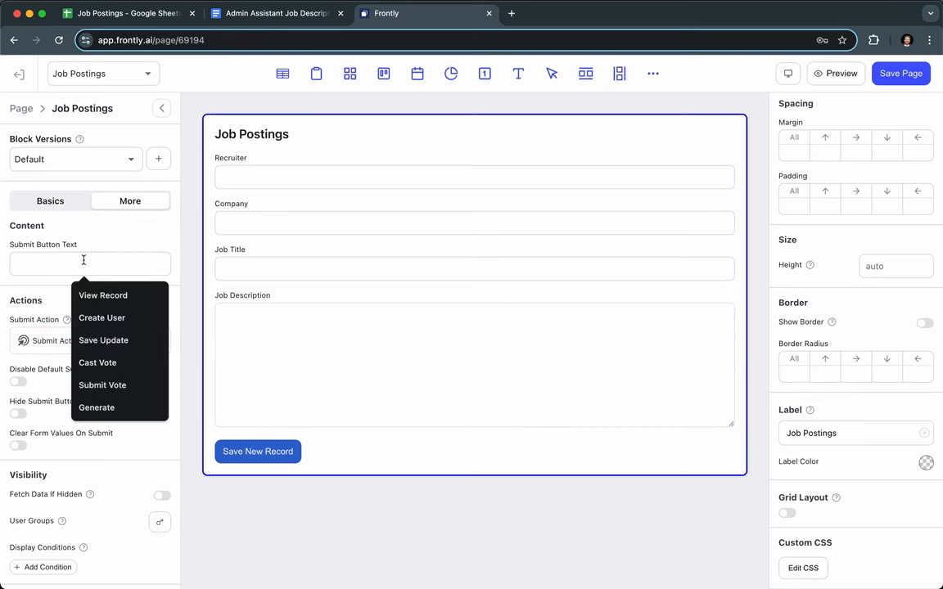
type("Add Job ")
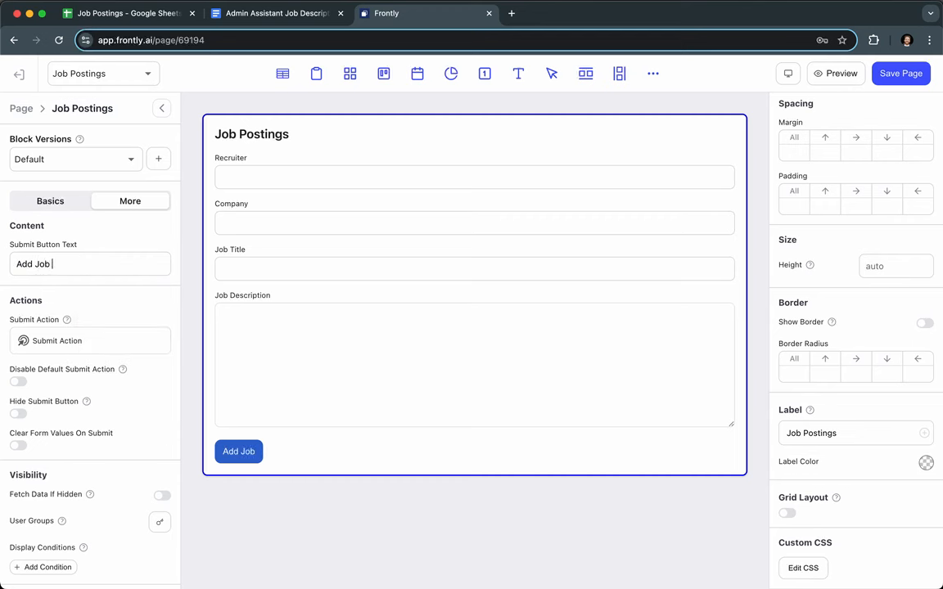
type("Posting")
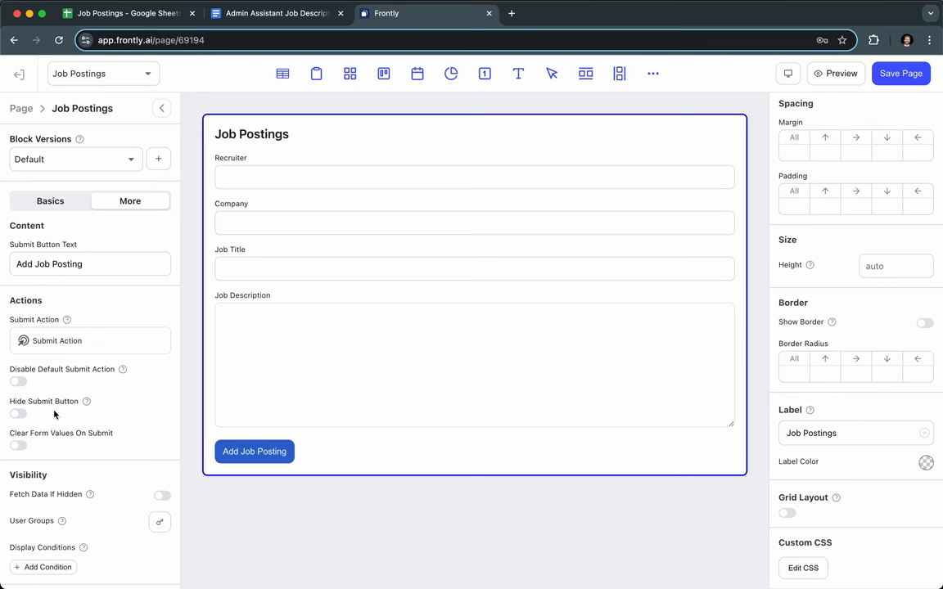
scroll(110, 391, "down", 2)
scroll(109, 394, "up", 2)
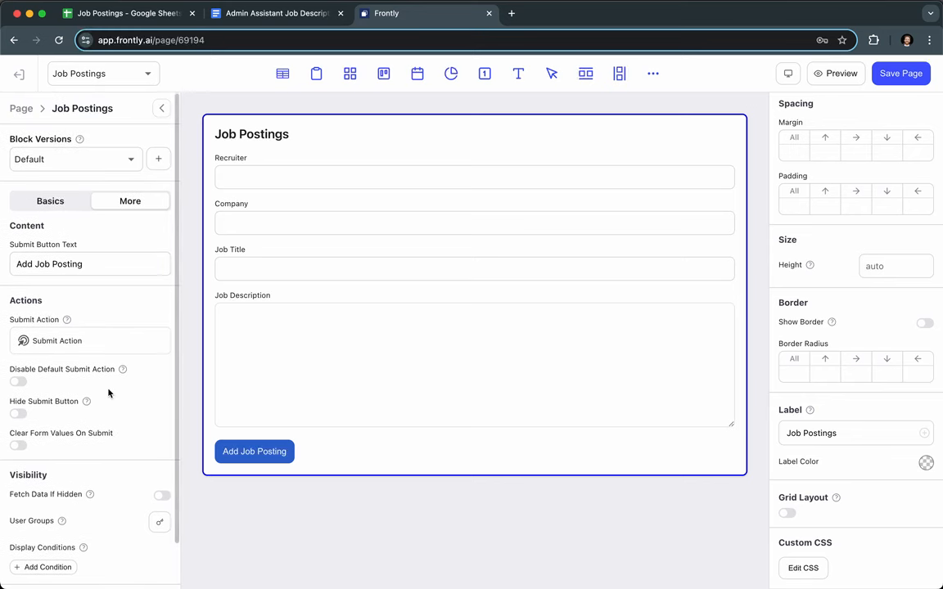
left_click(896, 75)
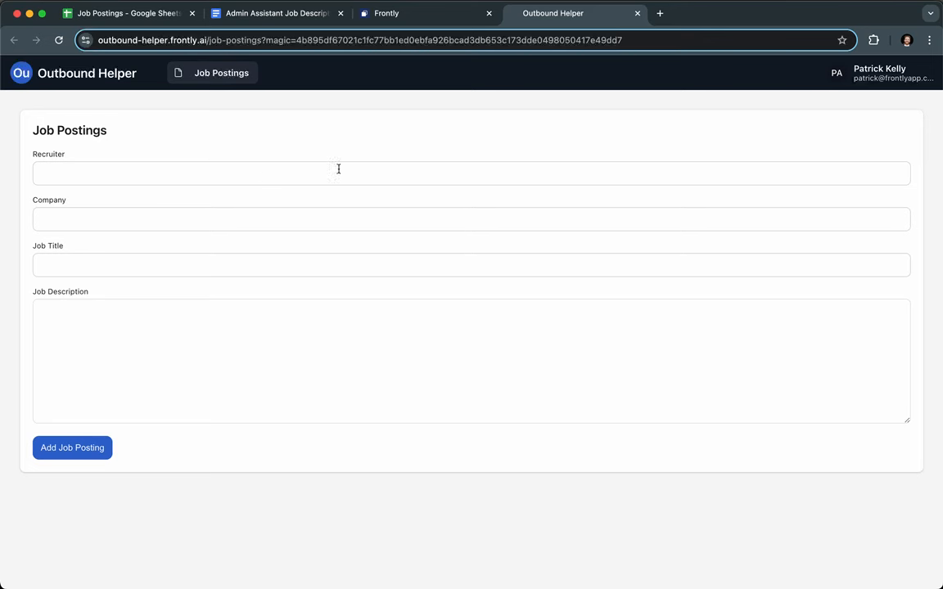
Step: Return to the page editor and add an OpenAI Request step to the form's submit action
left_click(413, 14)
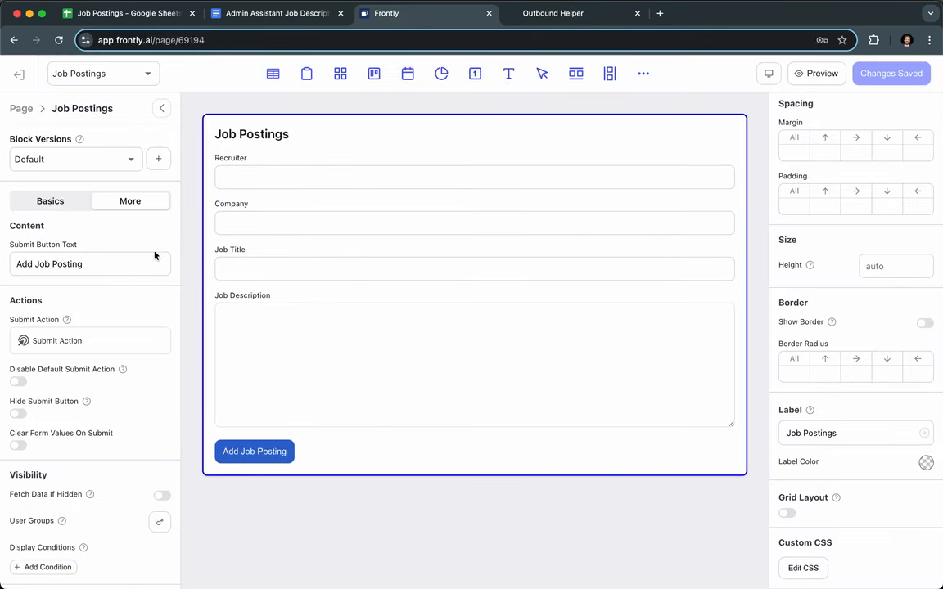
left_click(88, 343)
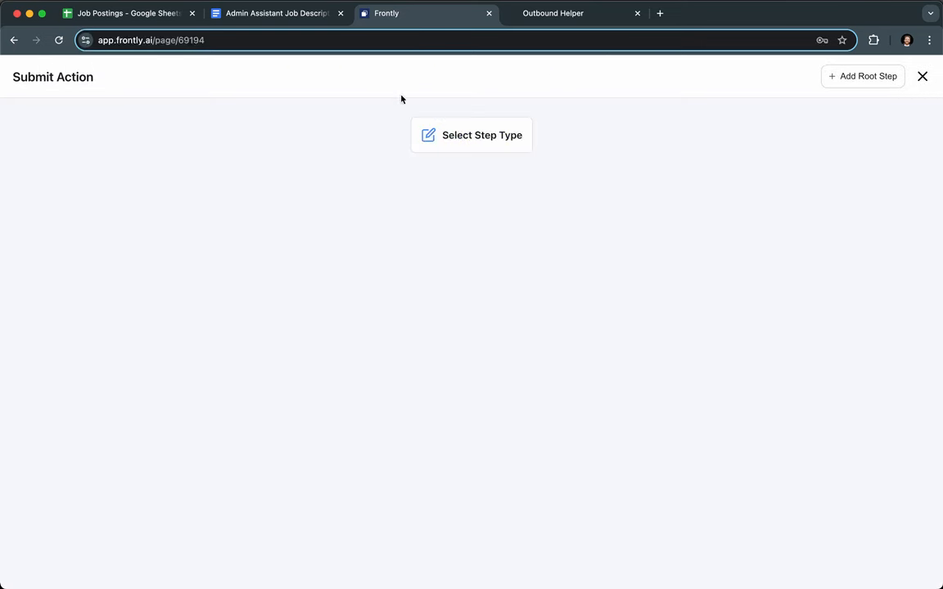
left_click(504, 135)
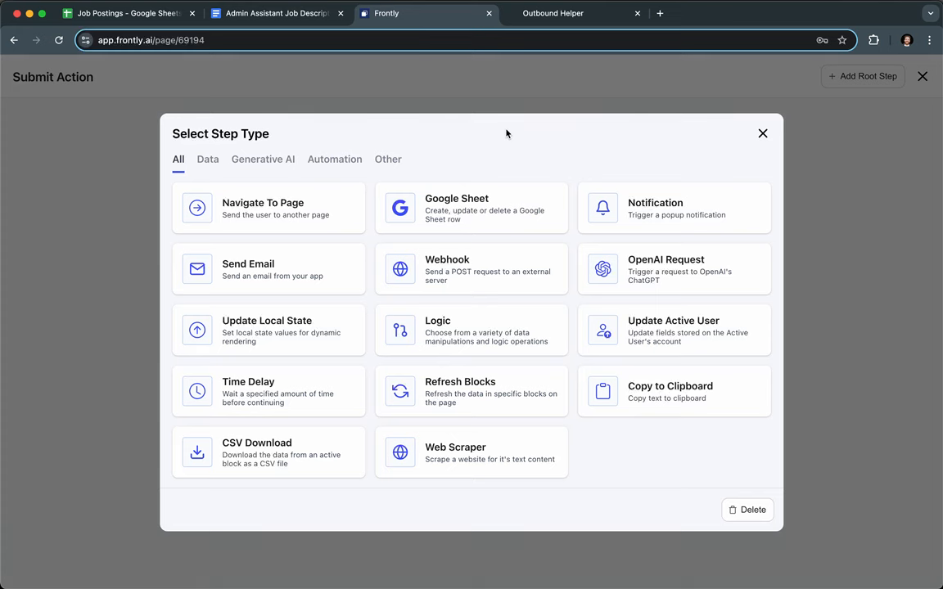
left_click(652, 276)
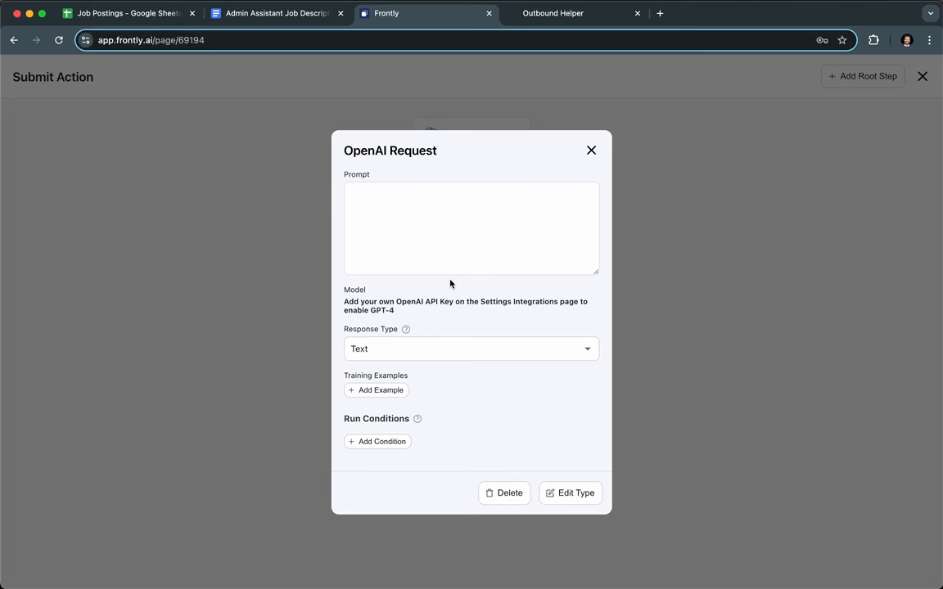
Step: Set the OpenAI request's response type to Object and add one empty response object field
left_click(437, 356)
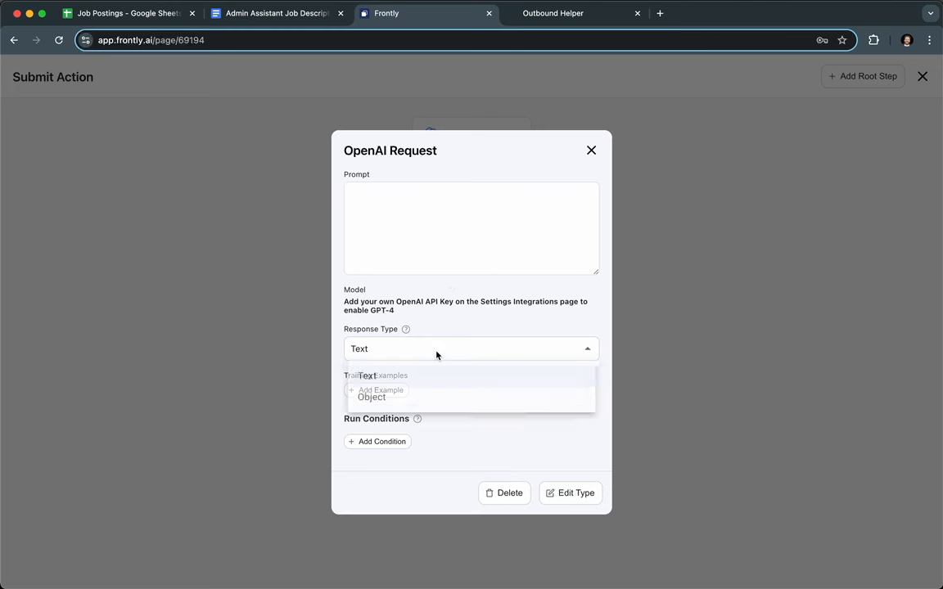
left_click(399, 401)
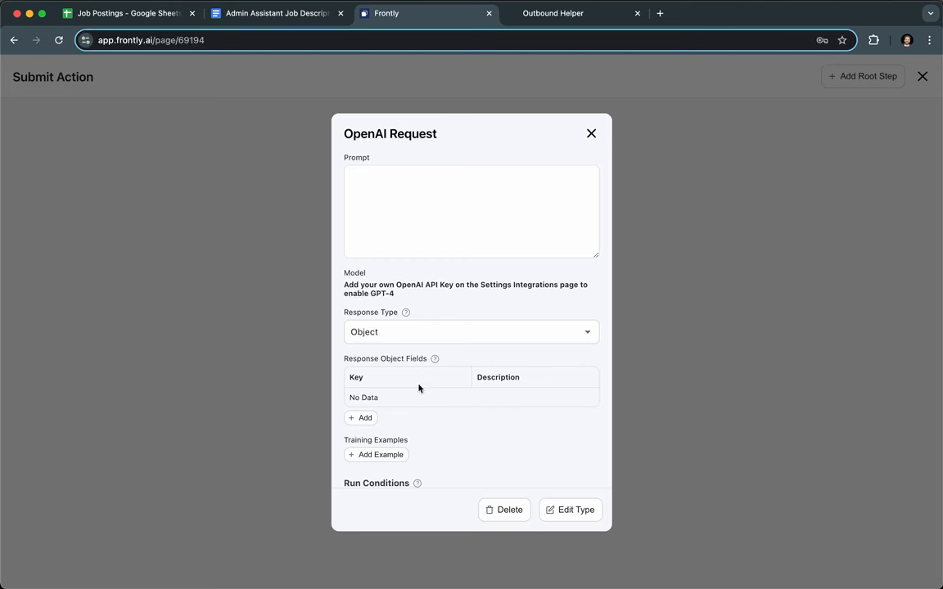
left_click(365, 418)
left_click(366, 420)
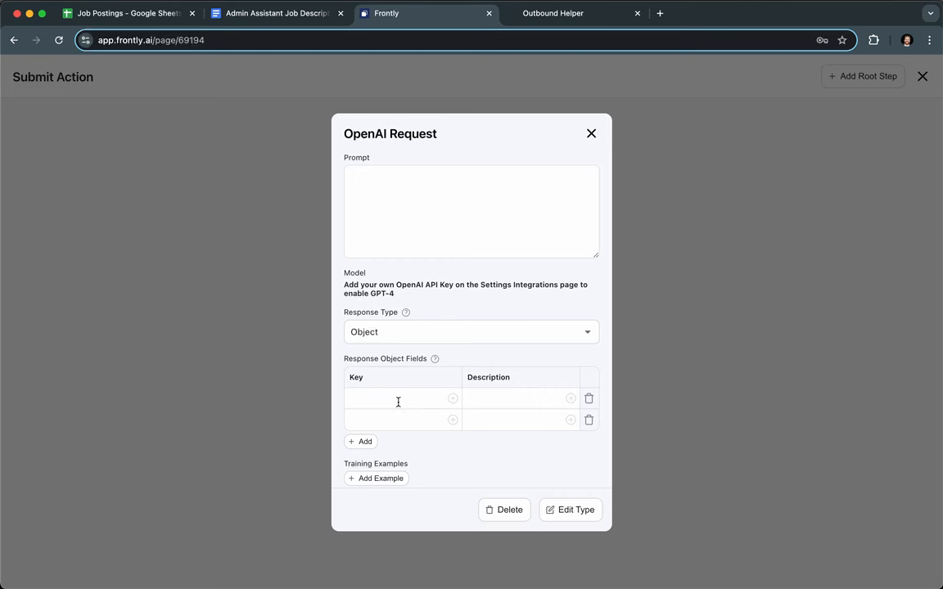
left_click(589, 420)
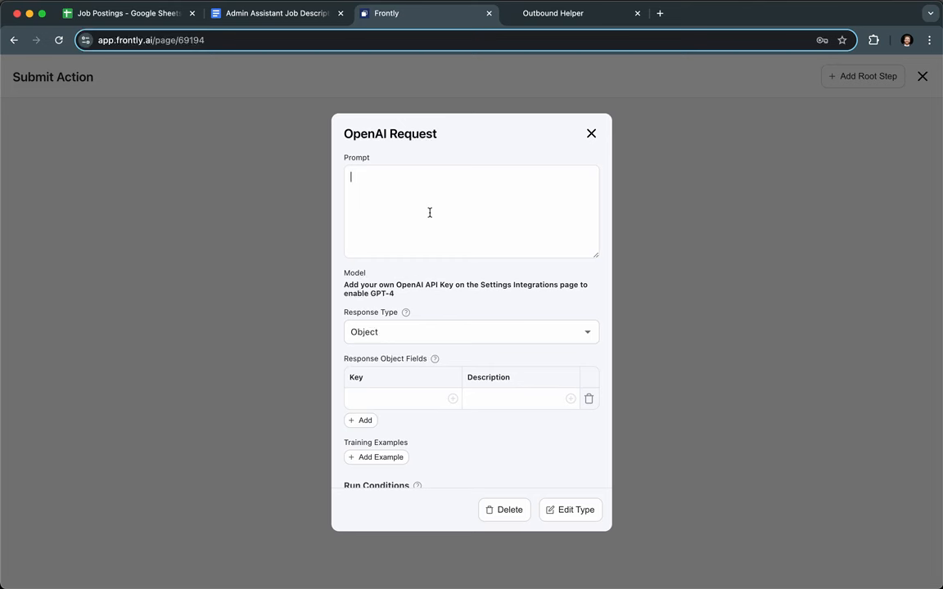
Step: Write the prompt "Based on the job description below, generate a 1-sentence description of how Frontly can improve efficiency for the role they are hiring for."
type("Based on the job description below, generate a 2-")
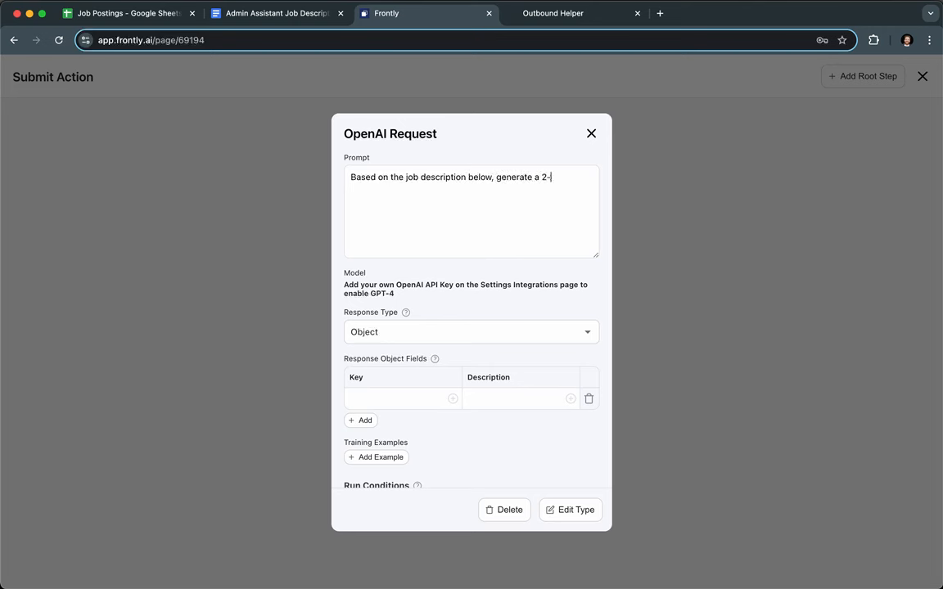
type("sentence de")
double_click(544, 177)
type("1")
left_click(529, 191)
type("sceip")
key("BackSpace")
key("BackSpace")
key("BackSpace")
type("ription of how Frontly can ")
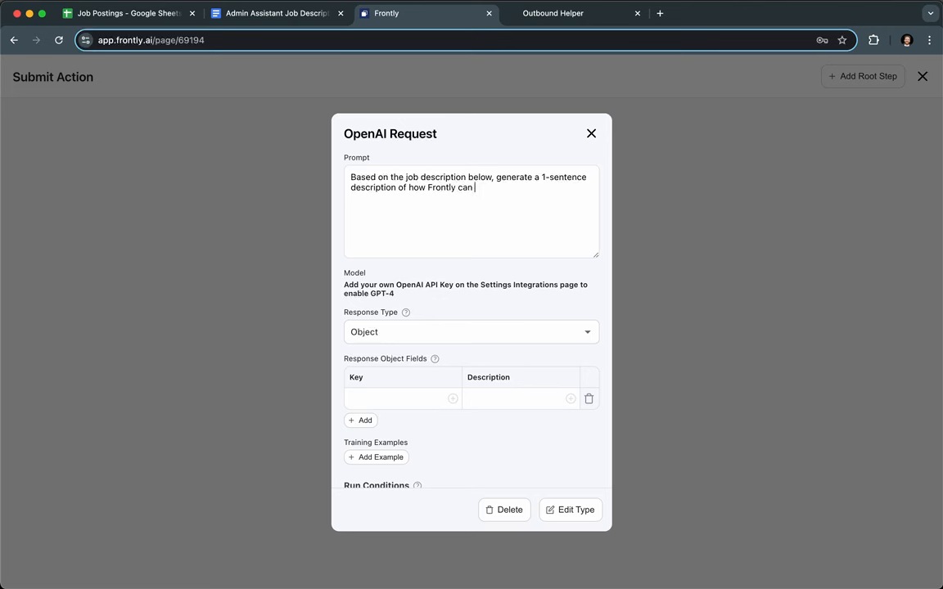
type("solve")
key("shift+Left")
key("shift+Left")
key("shift+Left")
key("shift+Left")
key("shift+Left")
key("shift+Left")
key("BackSpace")
type("improve efficiency for the ")
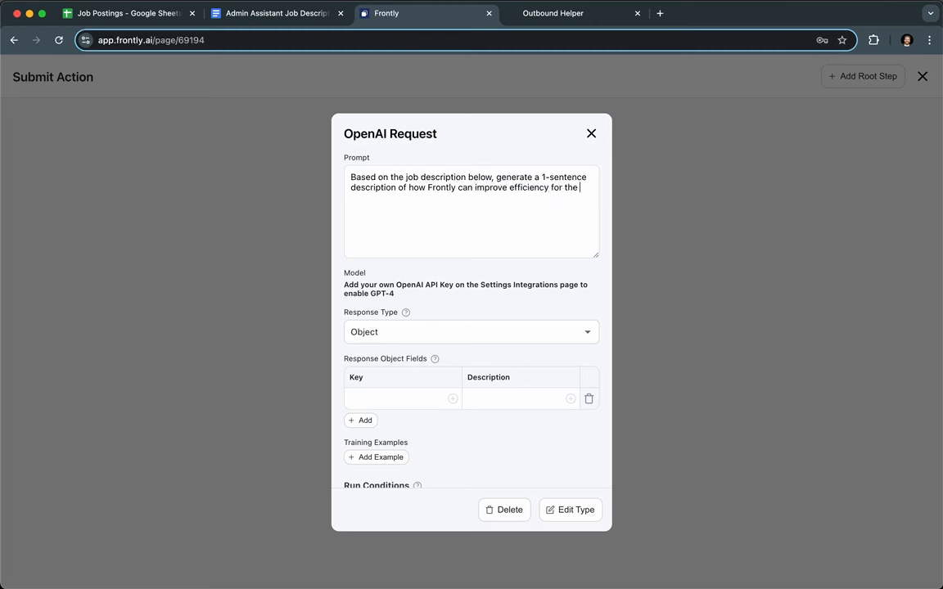
type("role they are hiring for. F")
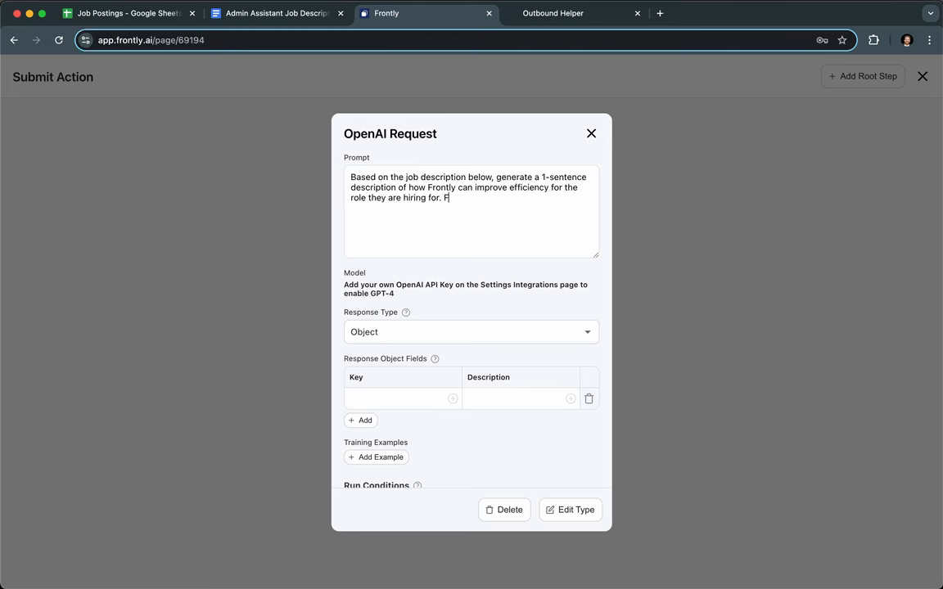
Step: Continue the prompt with "Frontly is a no-code app building platform that lets you build AI-powered apps that streamline workflows."
type("rontly is a no-code ap")
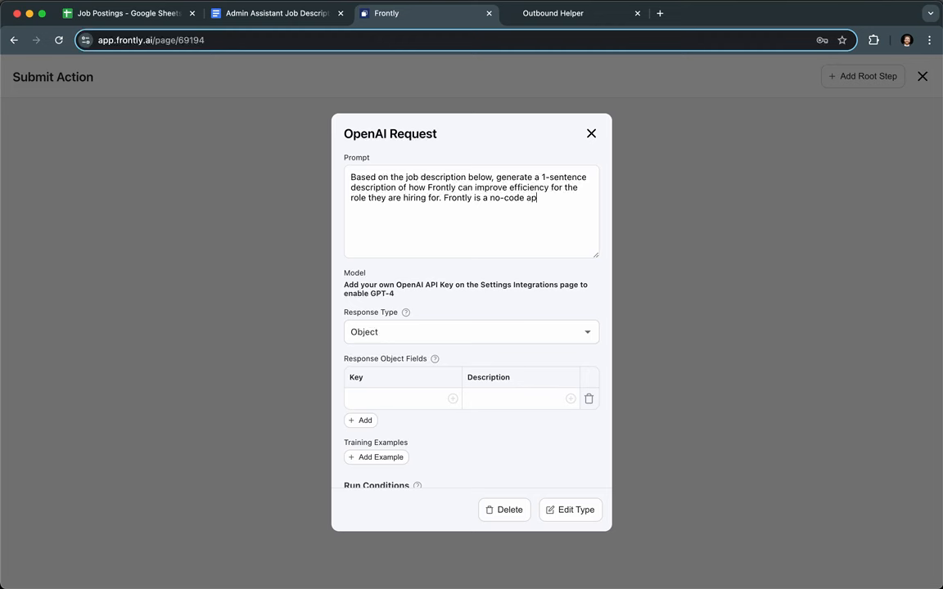
type("p building platform that ")
type("lets you bui")
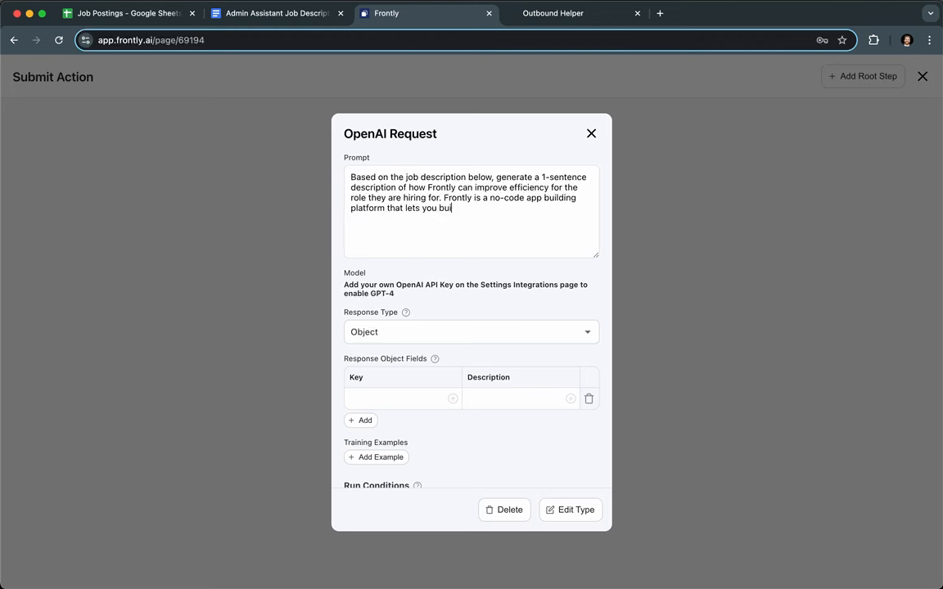
type("ld AI-powered apps that ")
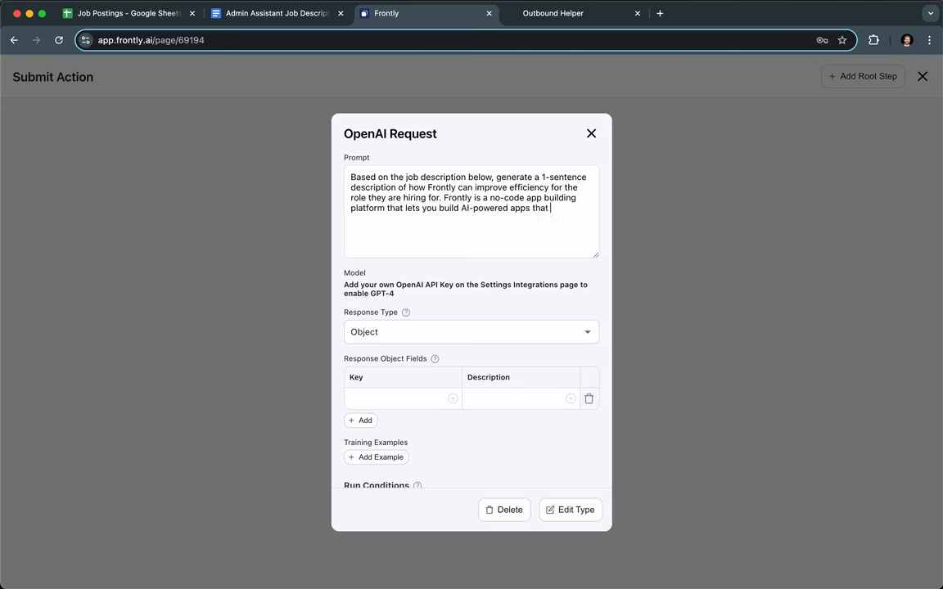
type("streamline workflows.")
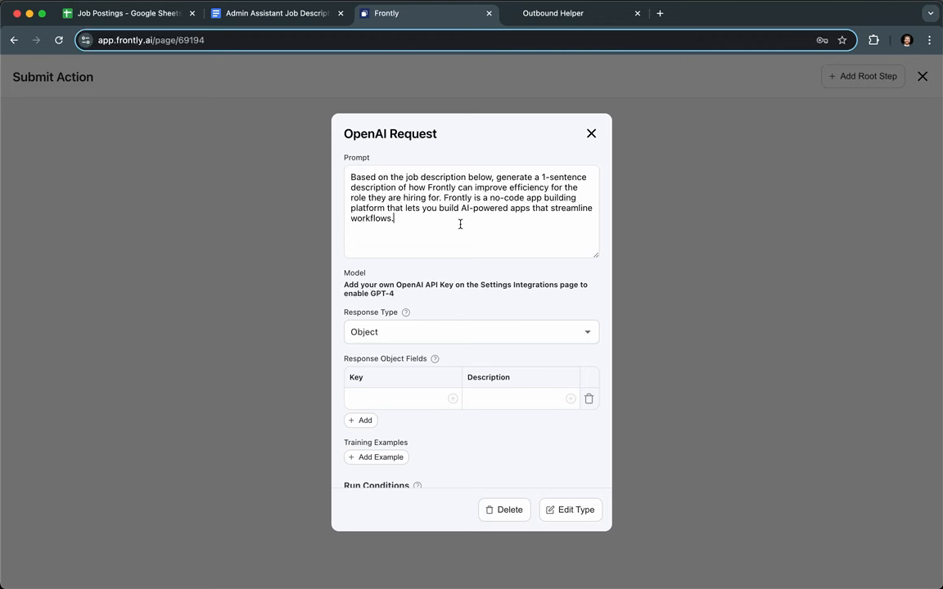
Step: End the prompt text with a colon and insert {{ form.job_description }} below a blank line
key("Return")
key("Return")
type("{{")
type("}}")
key("Left")
key("Left")
type("form.job_description")
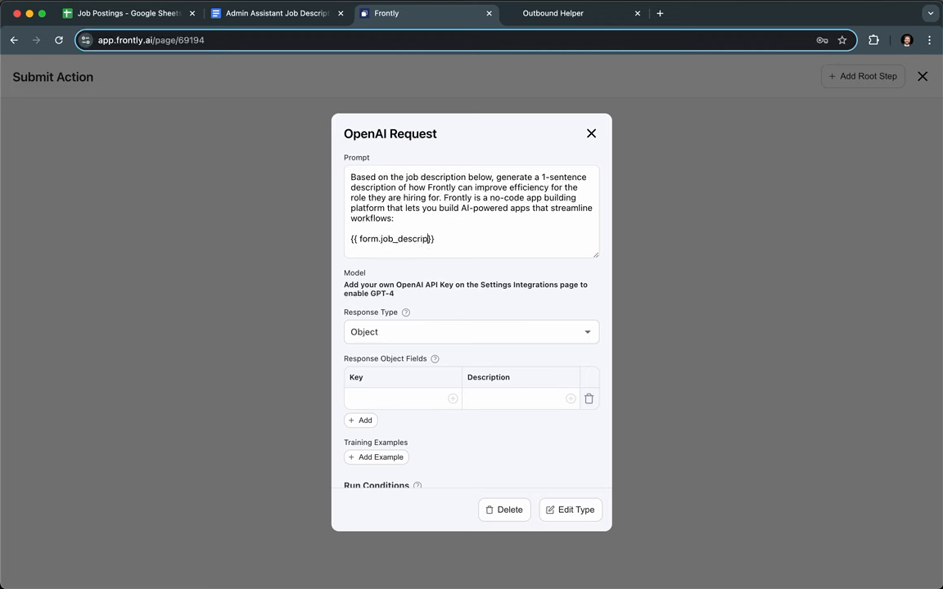
Step: Compare the prompt's job_description variable with the matching column header in the Job Postings Google Sheet
double_click(440, 238)
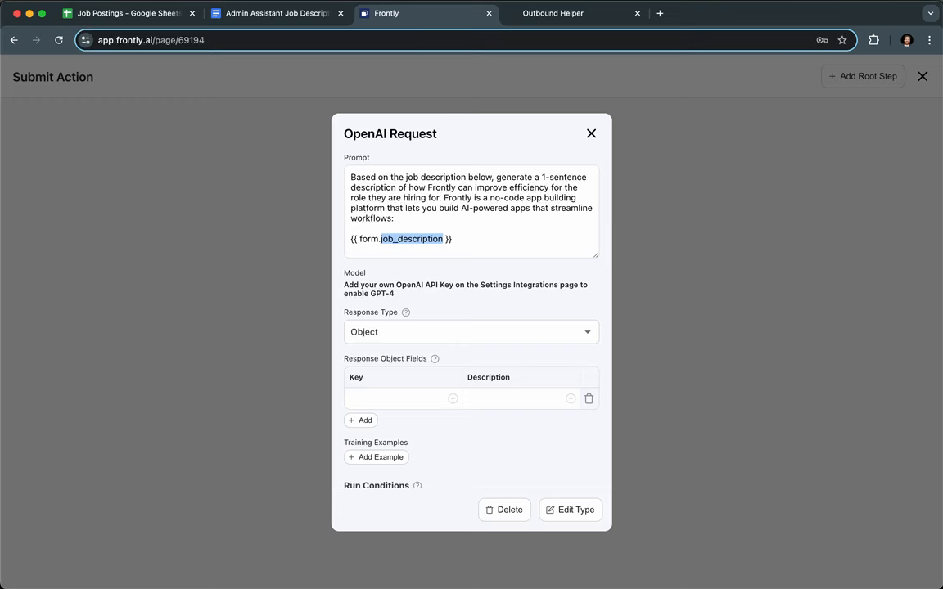
left_click(122, 14)
left_click(353, 177)
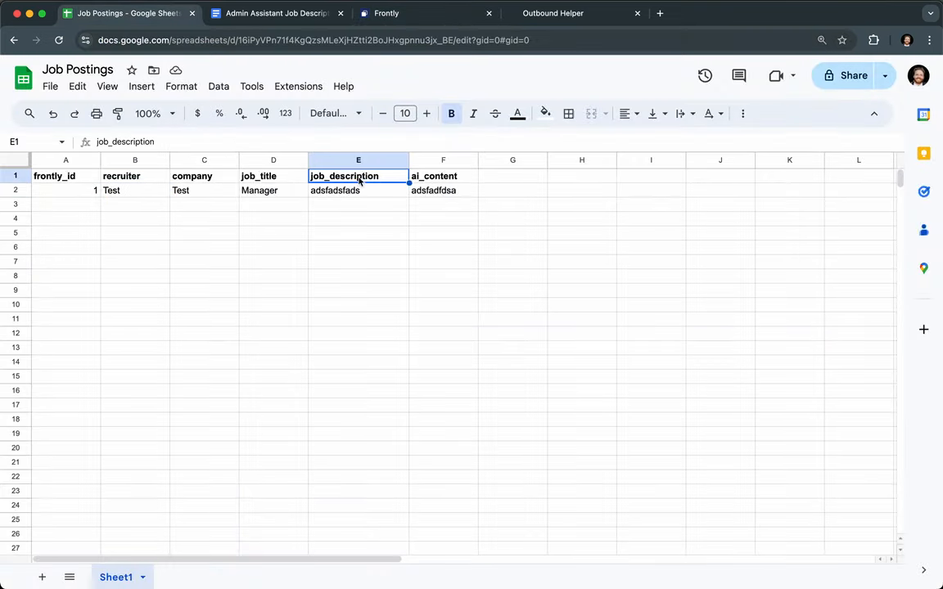
left_click(418, 18)
left_click(515, 226)
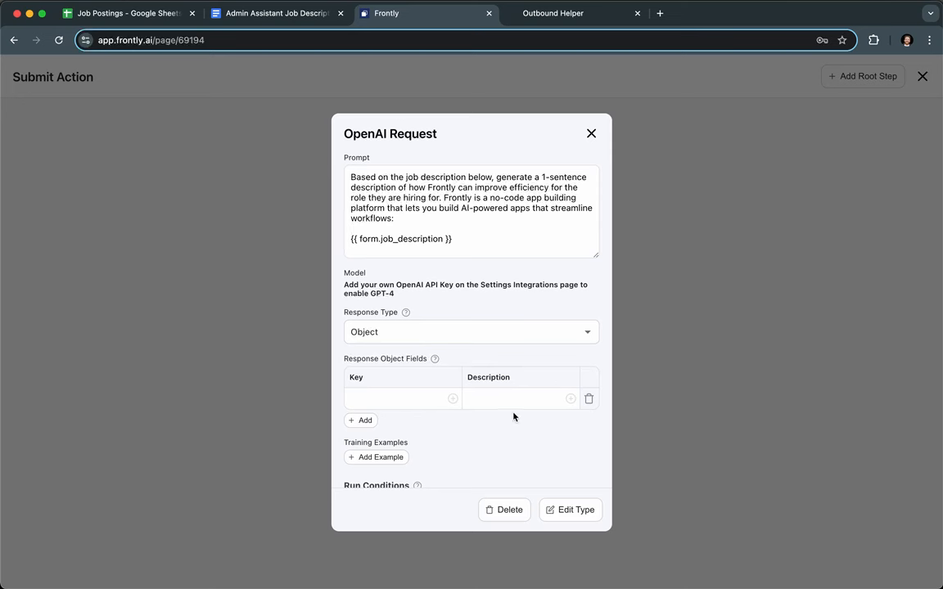
Step: Set the OpenAI request's response type to Text and close the submit action editor
left_click(468, 334)
left_click(426, 361)
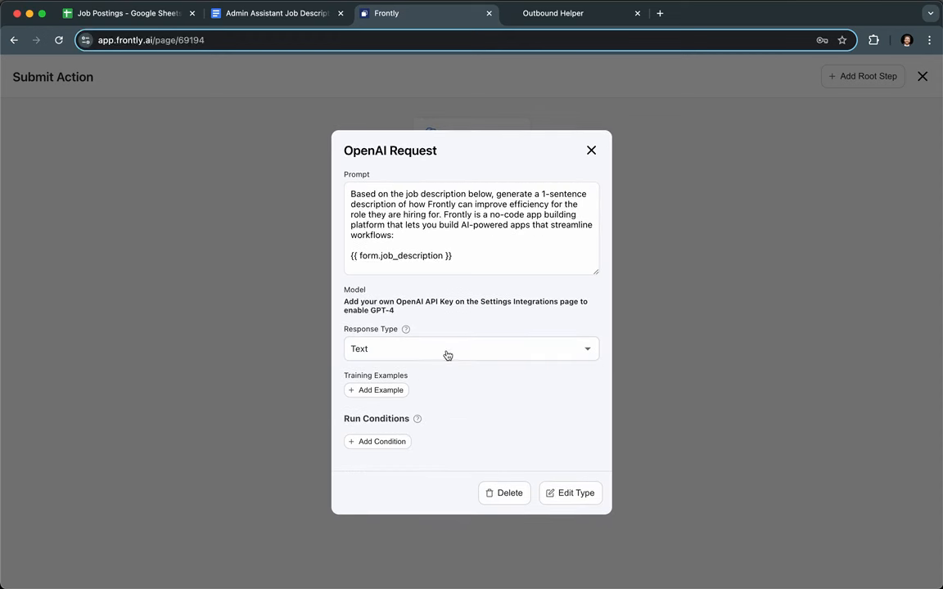
left_click(450, 237)
left_click(591, 151)
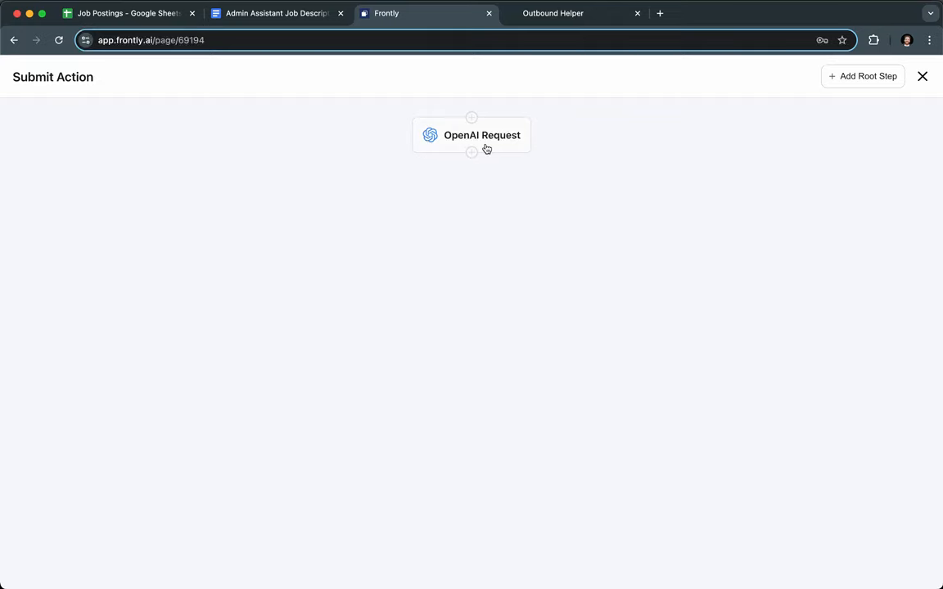
left_click(921, 78)
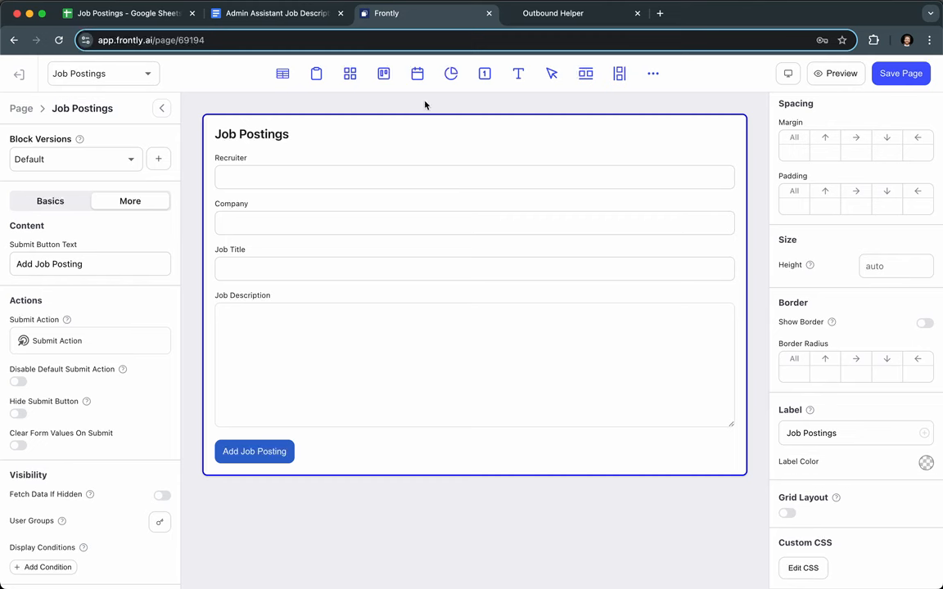
Step: Add a Google Sheet step after the OpenAI Request in the submit action, using the Job Postings data source and Create action type
left_click(94, 340)
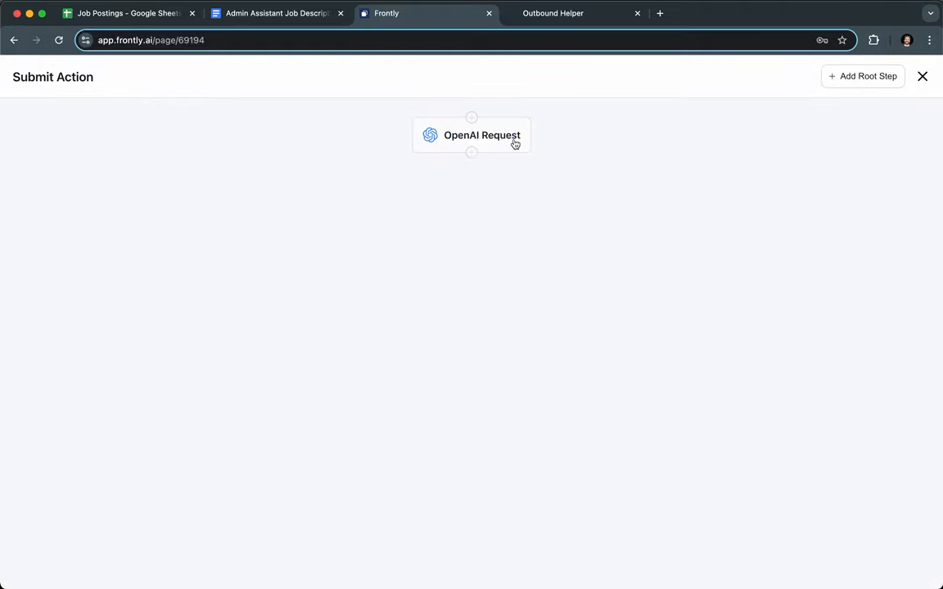
left_click(472, 153)
left_click(453, 187)
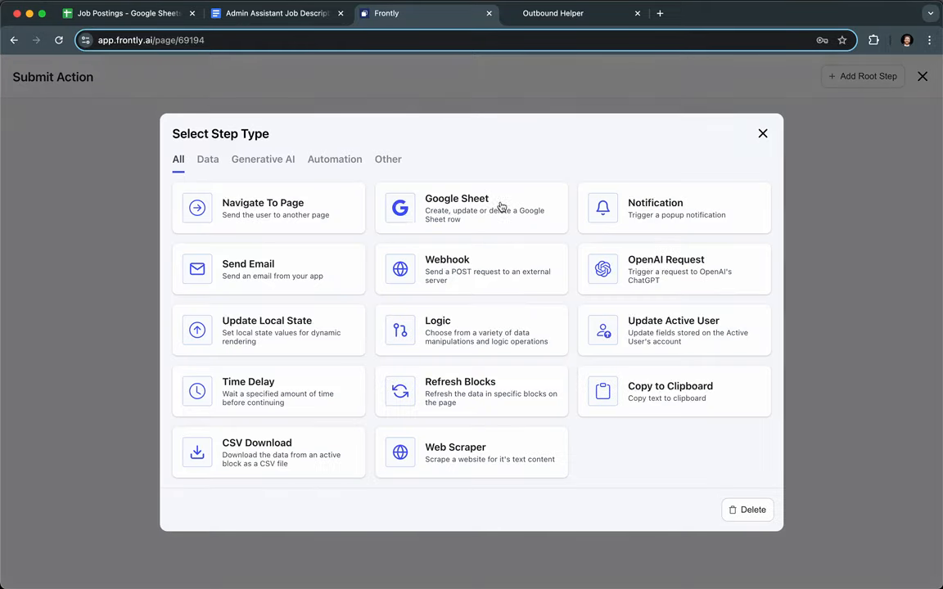
left_click(457, 219)
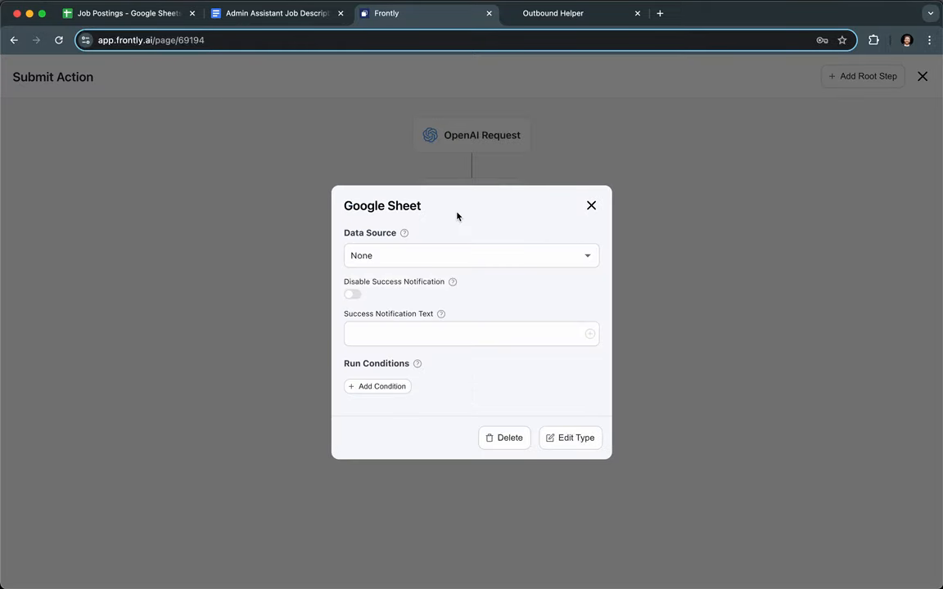
left_click(433, 260)
left_click(435, 286)
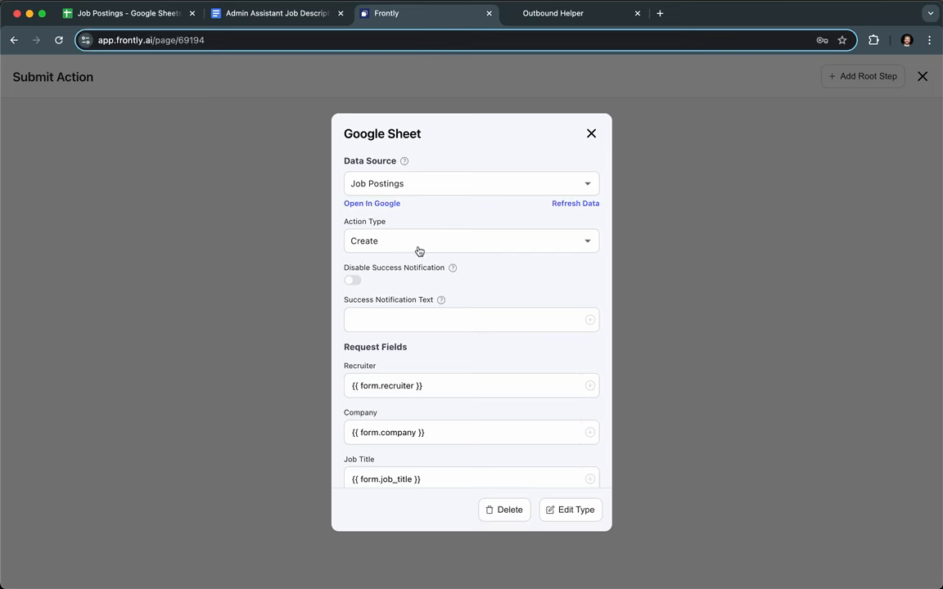
left_click(423, 242)
left_click(424, 244)
Step: Review the form values mapped to the Google Sheet step's request fields, including Ai Content
scroll(420, 318, "down", 4)
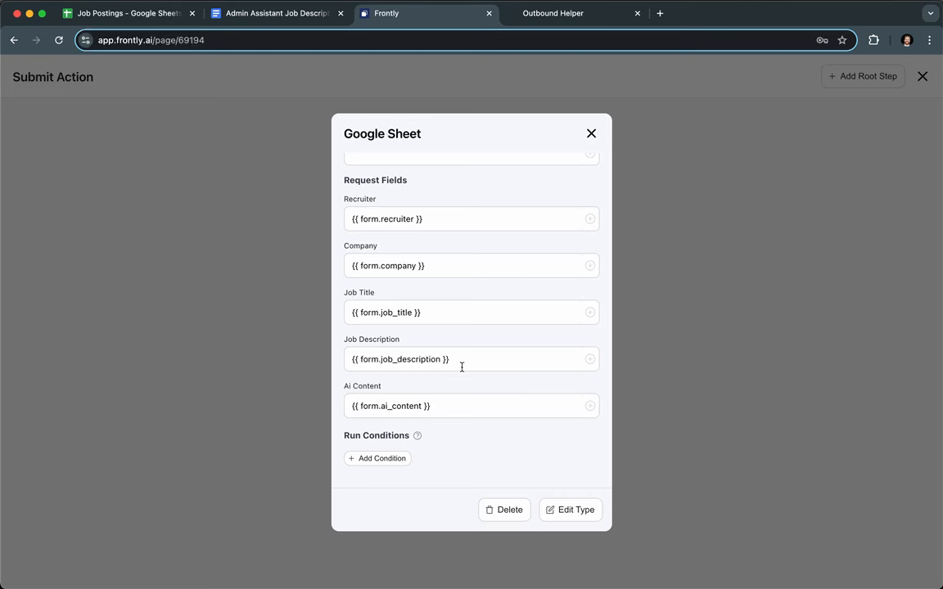
scroll(461, 368, "up", 1)
scroll(459, 339, "up", 2)
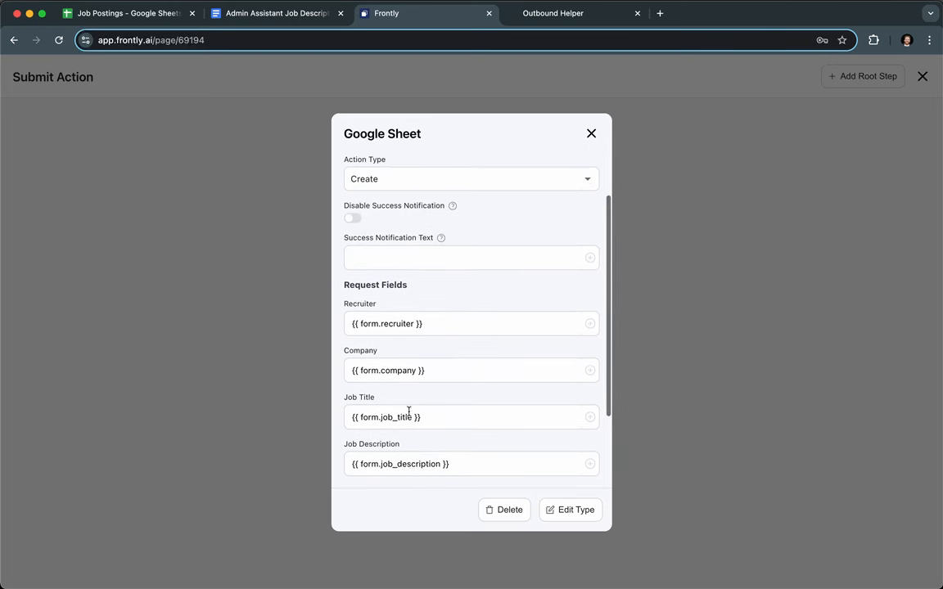
scroll(408, 413, "up", 2)
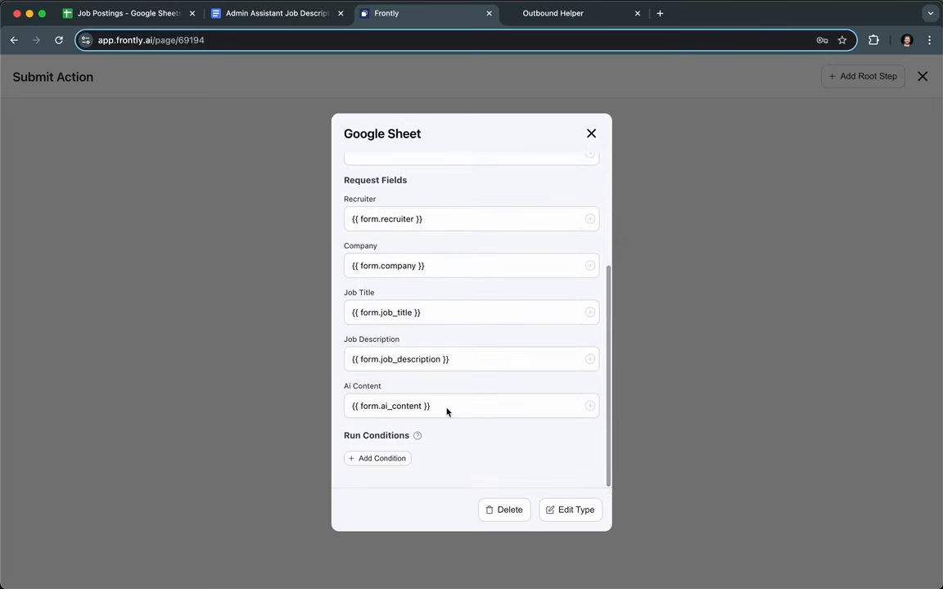
Step: Clear the form.ai_content variable from the Google Sheet step's Ai Content request field
scroll(455, 337, "up", 3)
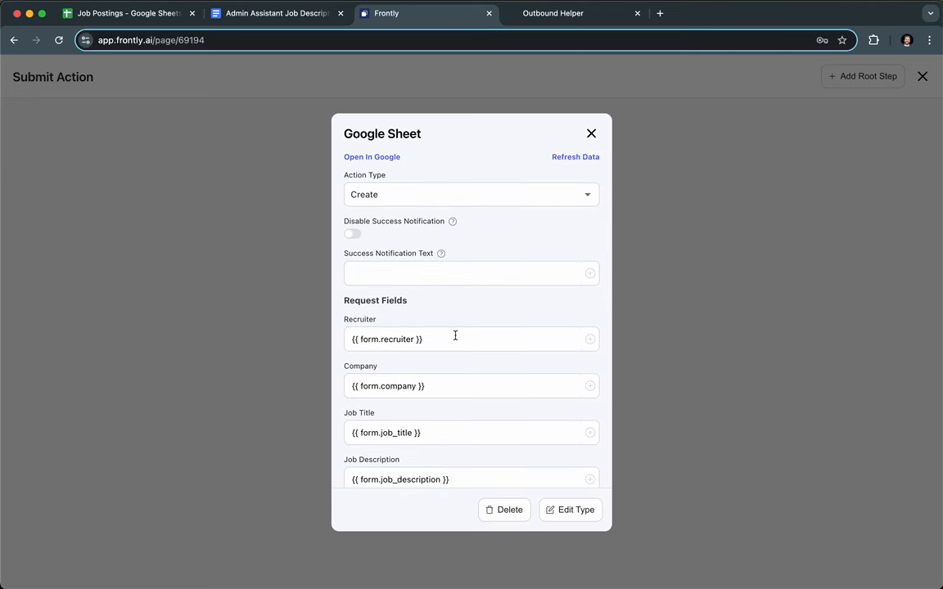
scroll(454, 335, "down", 4)
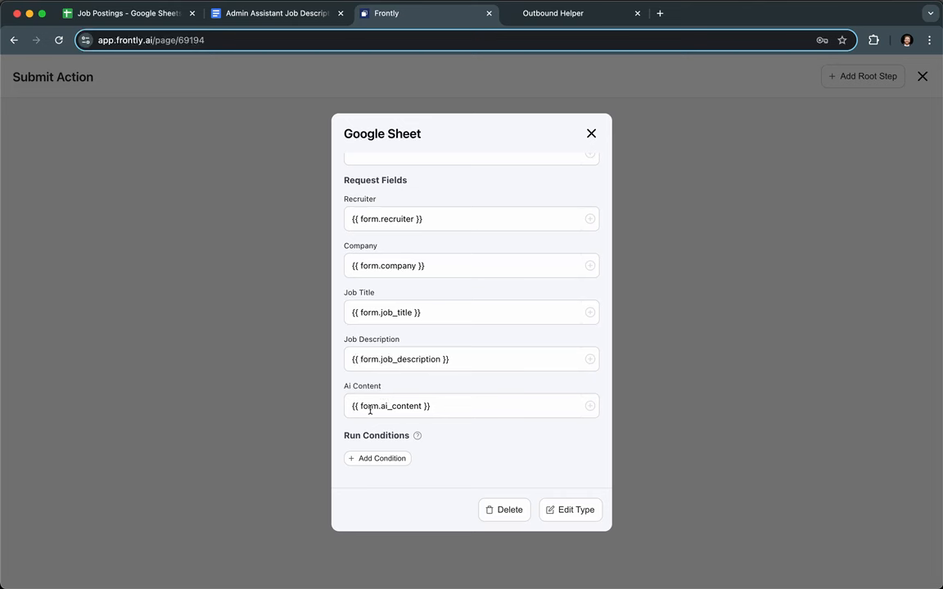
left_click_drag(351, 404, 454, 406)
left_click(454, 406)
left_click(422, 406)
left_click_drag(422, 406, 362, 407)
key("ctrl+a")
key("BackSpace")
Step: Map the Ai Content request field to the Step 1 variable and close the Google Sheet step's settings
left_click(590, 406)
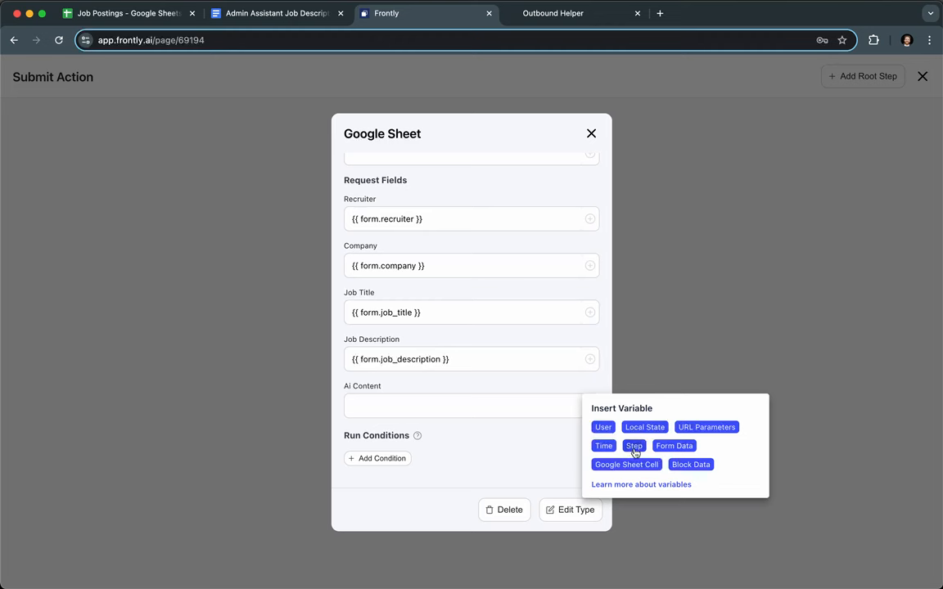
left_click(633, 446)
left_click(595, 446)
left_click(621, 498)
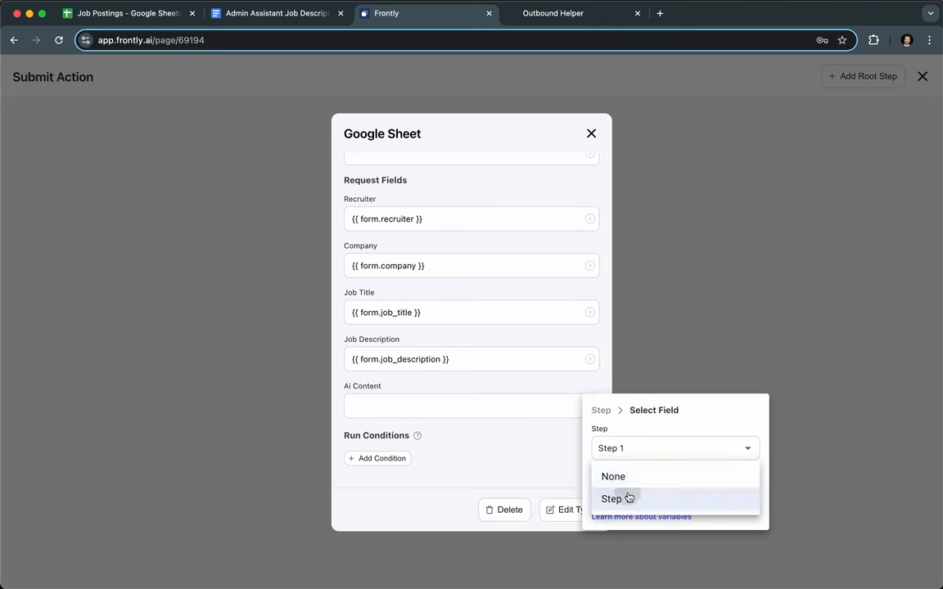
left_click(610, 484)
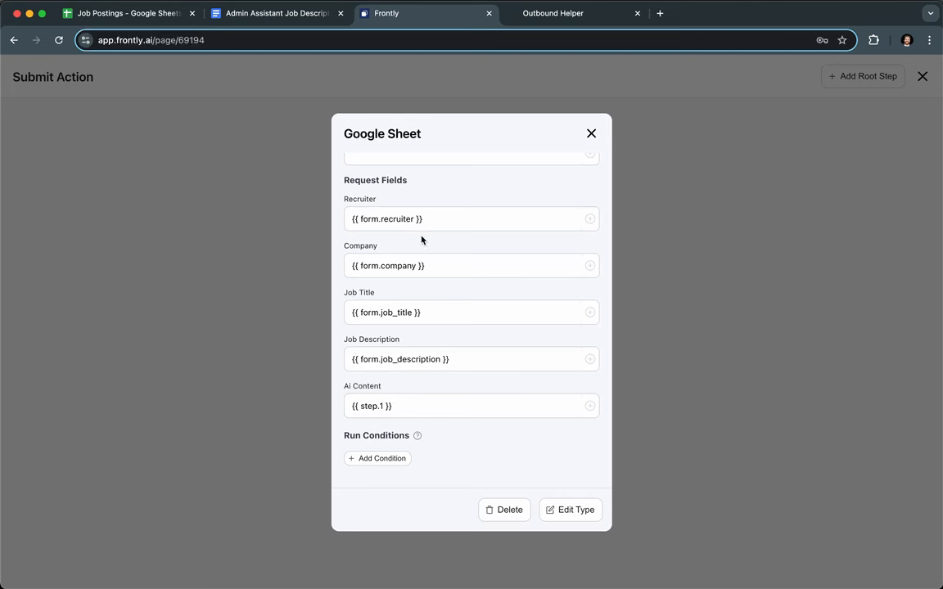
left_click_drag(353, 407, 421, 408)
left_click(421, 408)
scroll(458, 362, "up", 5)
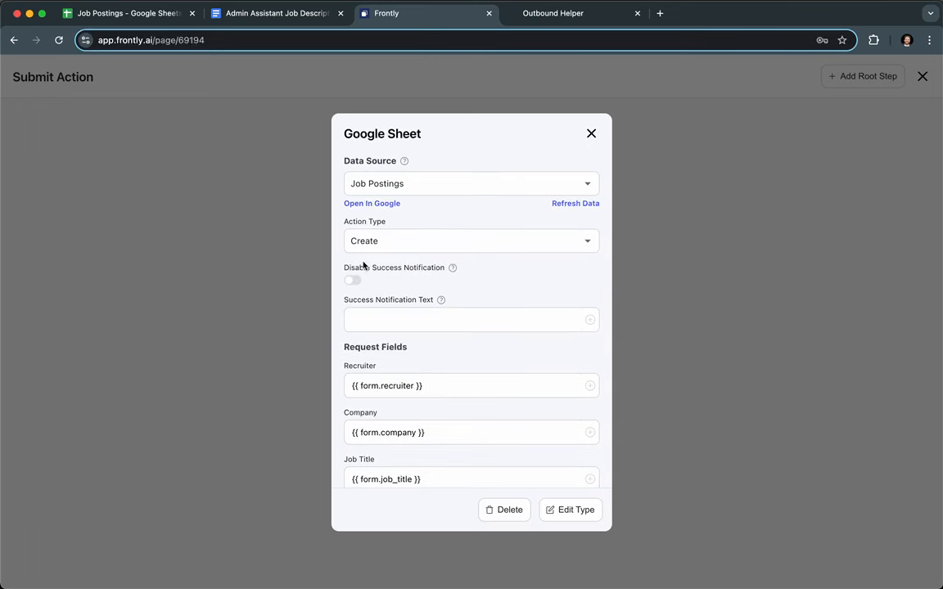
left_click(592, 133)
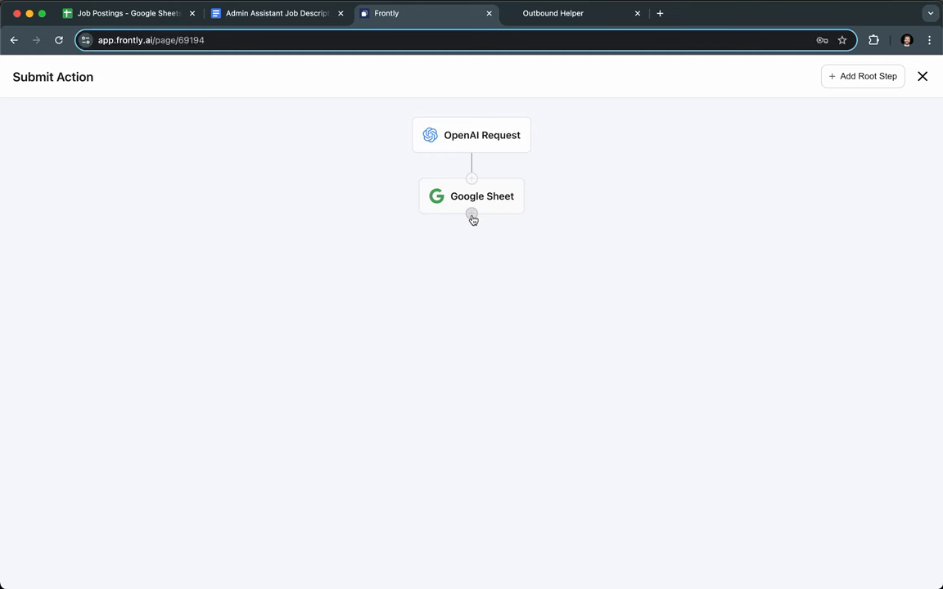
Step: Add a Navigate To Page step after the Google Sheet step in the submit action and save the page
left_click(471, 215)
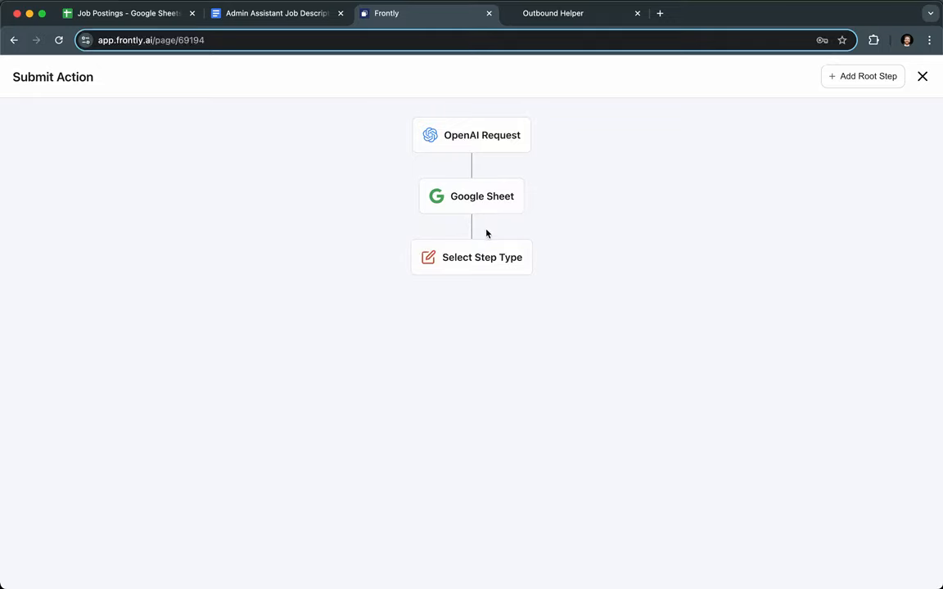
left_click(491, 255)
left_click(299, 211)
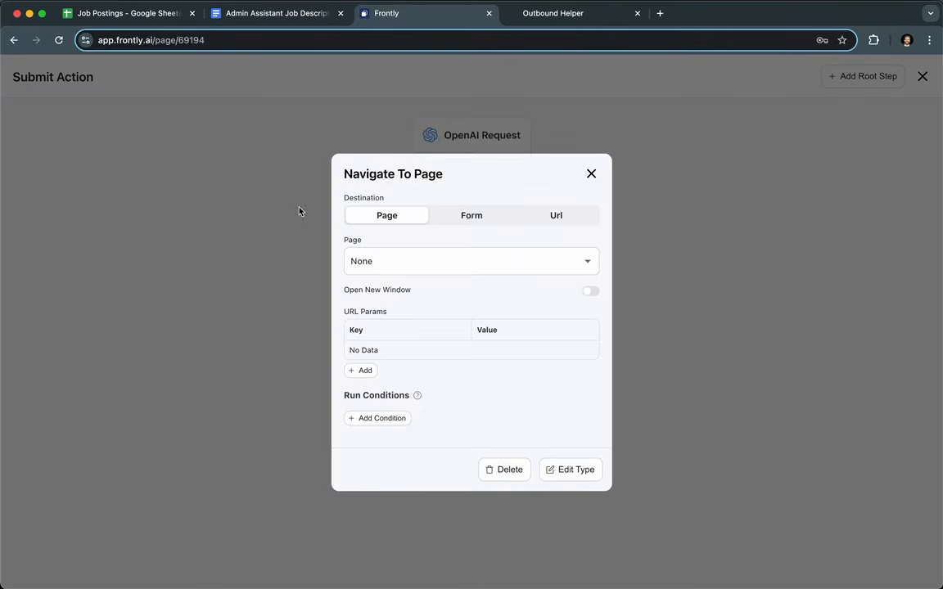
left_click(591, 174)
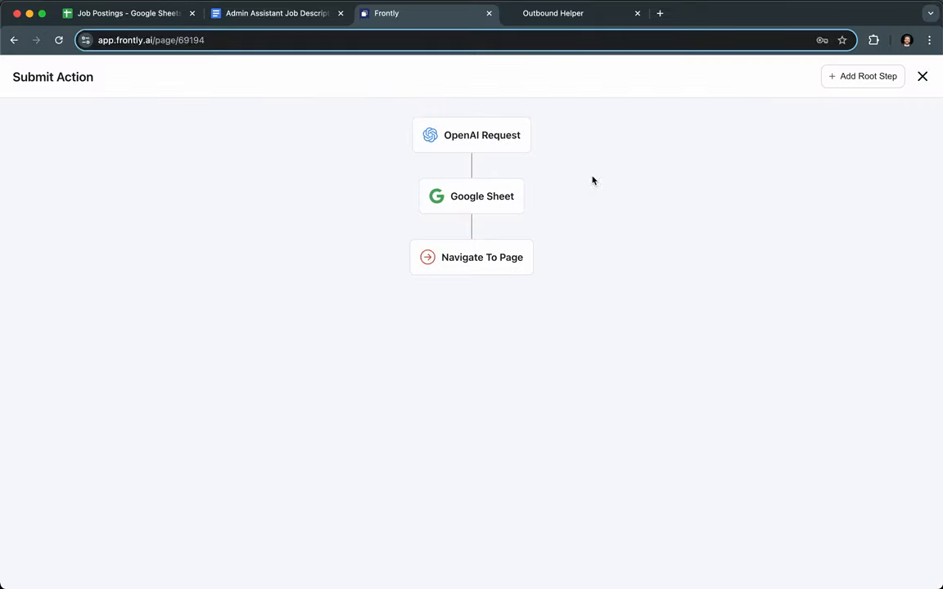
left_click(922, 78)
left_click(900, 74)
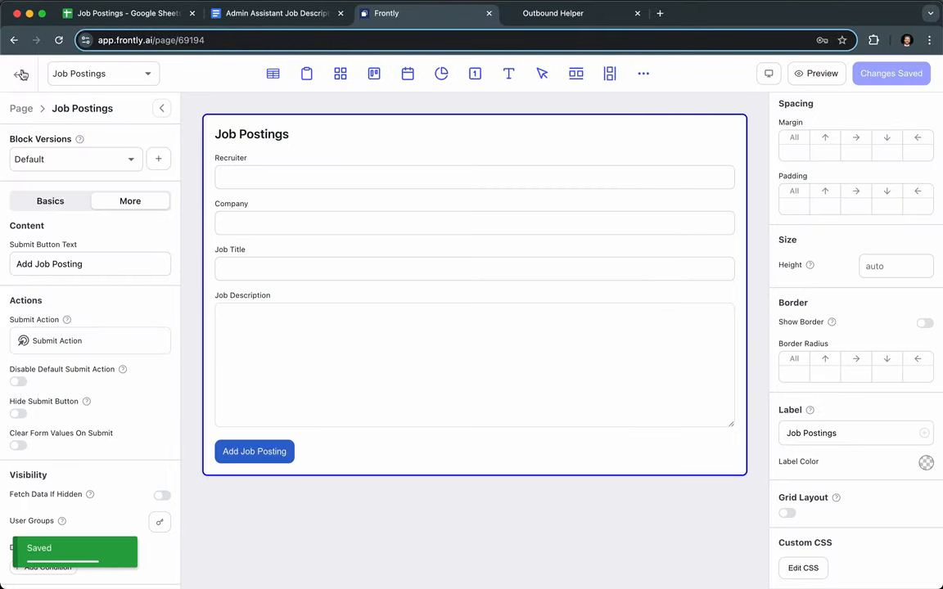
Step: Return to the app's page list and create a new page named Outreach Editor
left_click(22, 74)
left_click(870, 91)
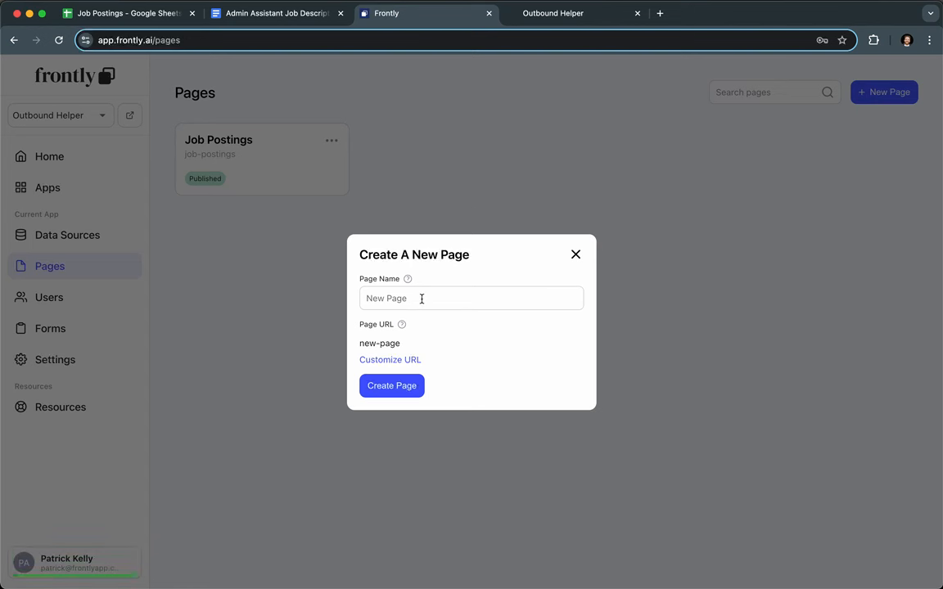
left_click(420, 299)
type("Outreach Editor")
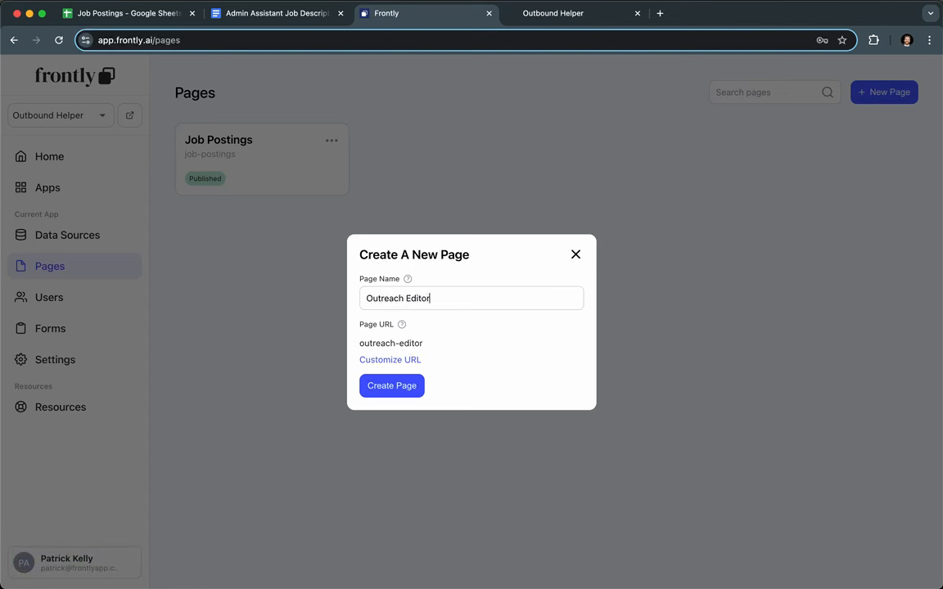
left_click(404, 385)
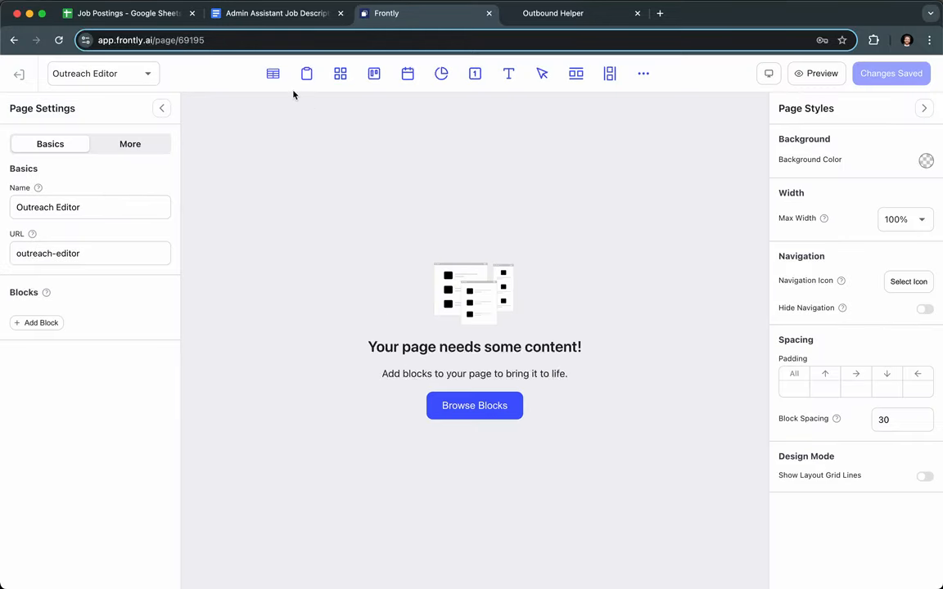
Step: Add a form block to the Outreach Editor page with the Job Postings data source and Edit mode
left_click(306, 73)
left_click(415, 330)
left_click(425, 357)
left_click(446, 356)
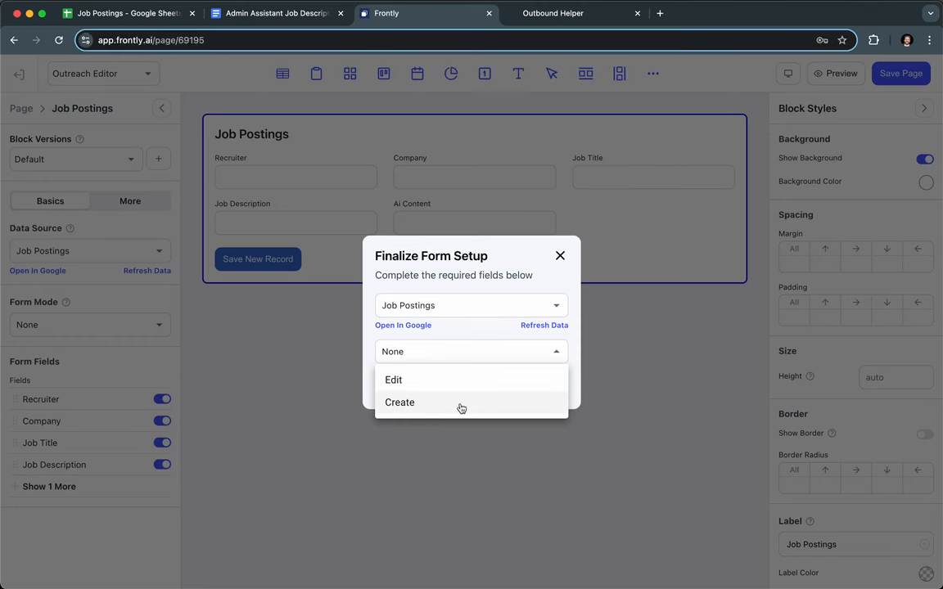
left_click(446, 379)
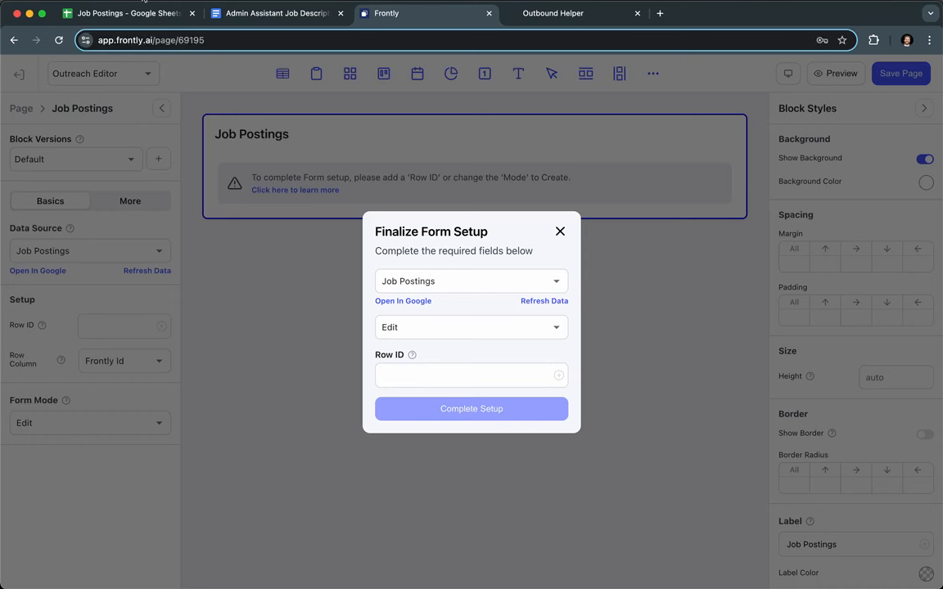
Step: Check the frontly_id value of the first record in the Job Postings Google Sheet and return to the form setup
left_click(127, 13)
left_click(68, 190)
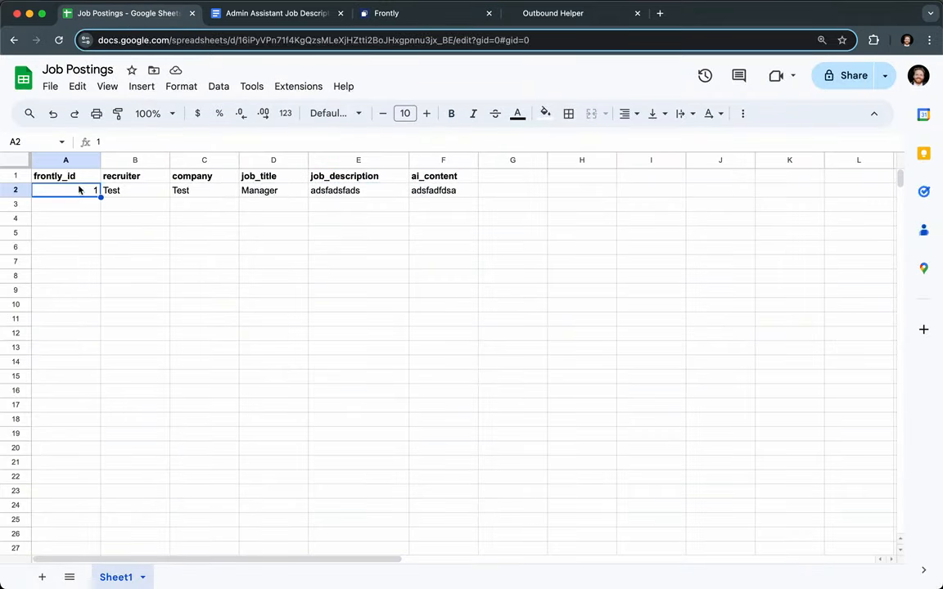
left_click(363, 17)
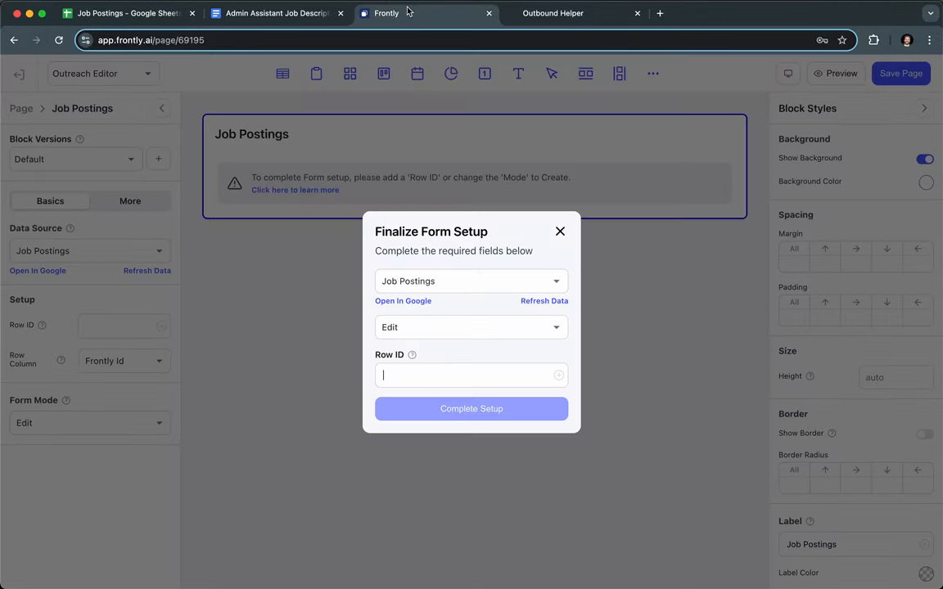
Step: Set the form's Row ID to the URL parameter id, complete the form setup, and save the Outreach Editor page
left_click(559, 378)
left_click(559, 378)
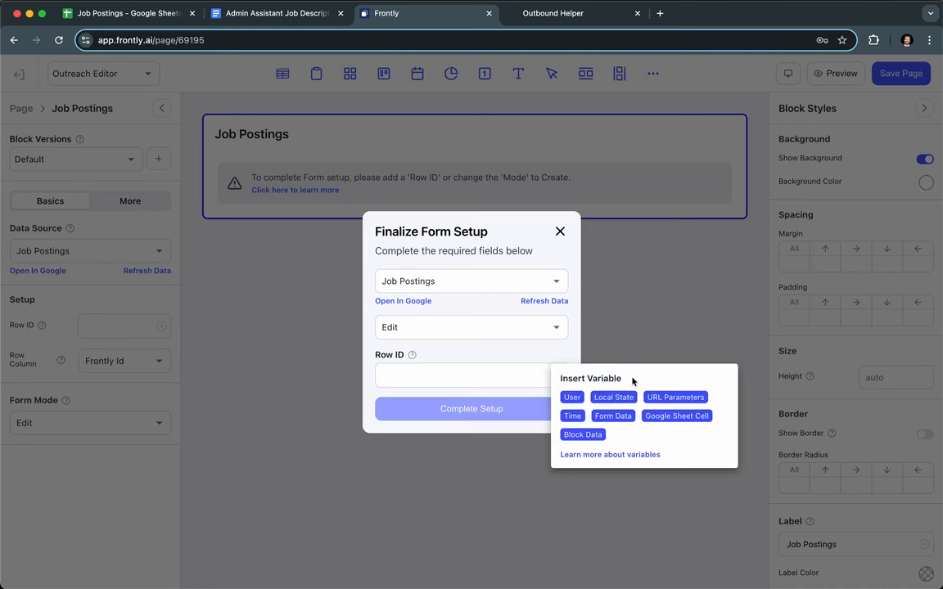
left_click(673, 396)
left_click(602, 412)
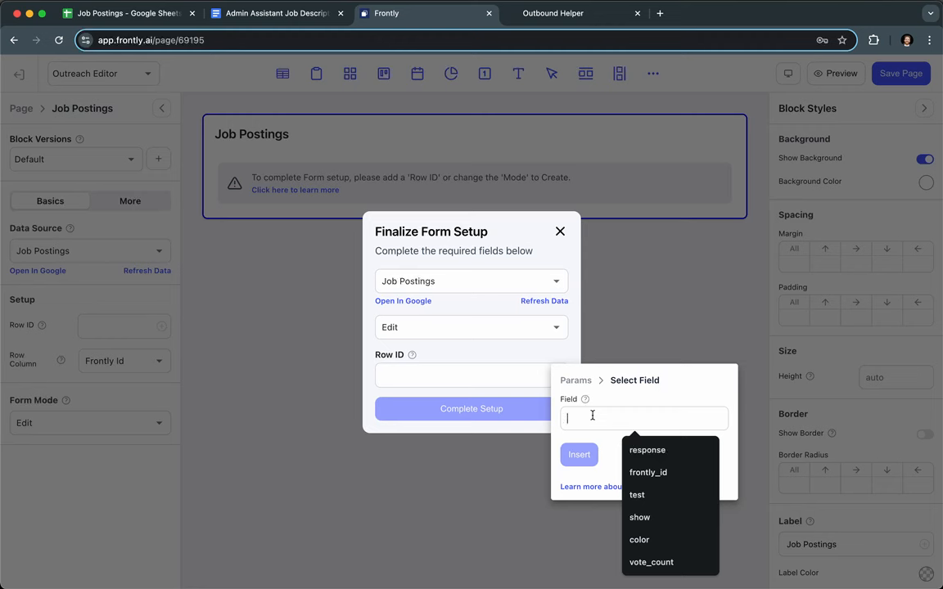
type("id")
left_click(579, 454)
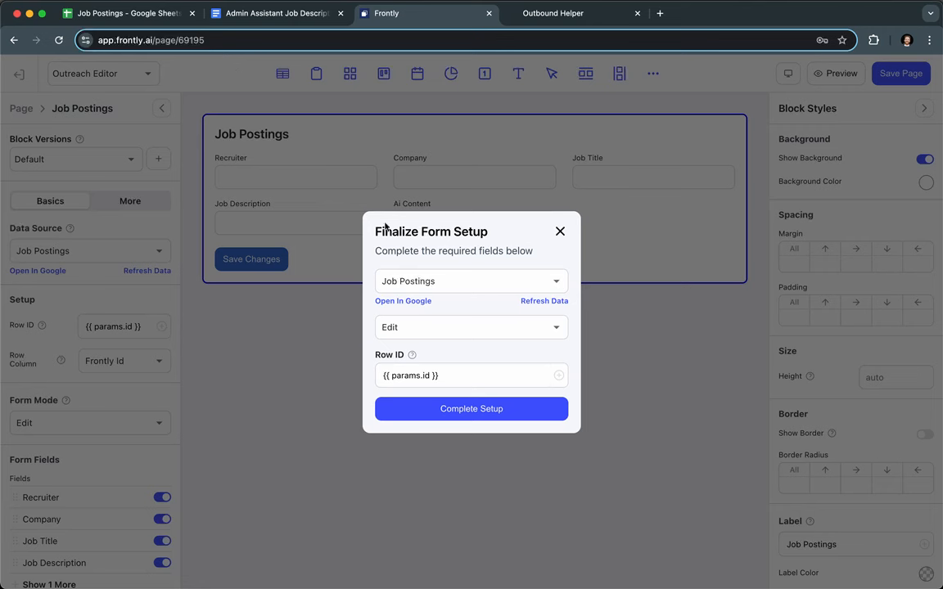
left_click(471, 409)
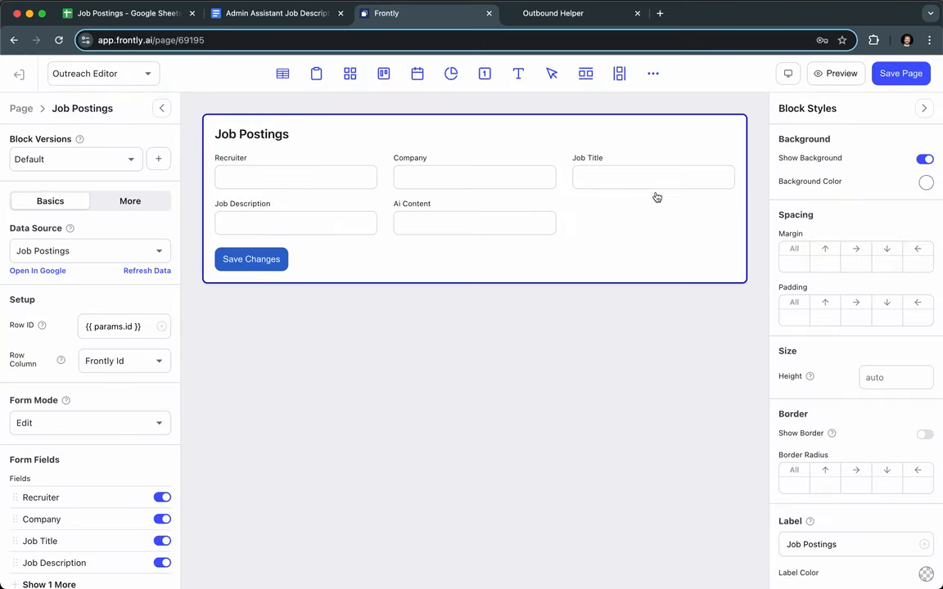
left_click(900, 74)
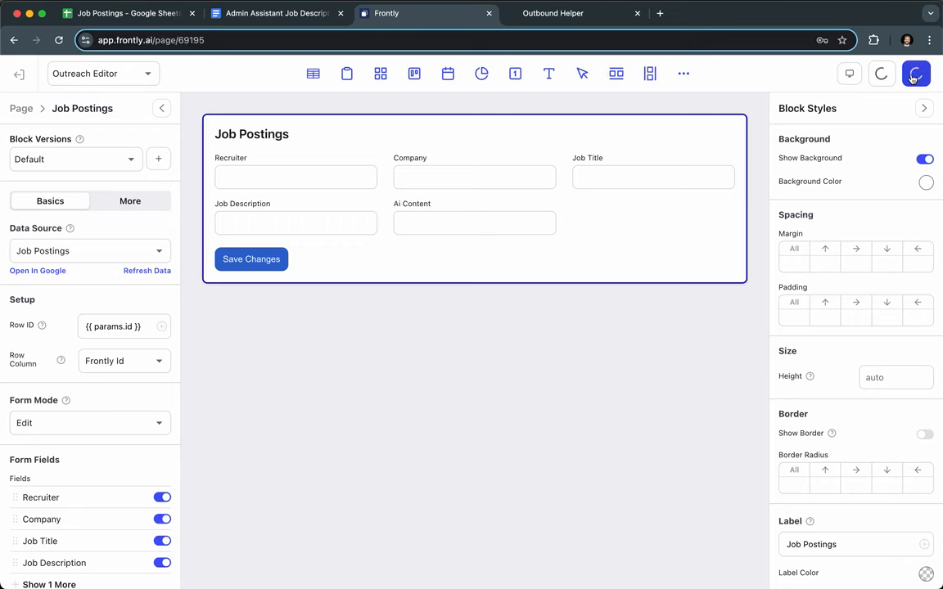
Step: Set the Navigate To Page step in the Job Postings form's submit action to open the Outreach Editor page
left_click(109, 78)
left_click(113, 100)
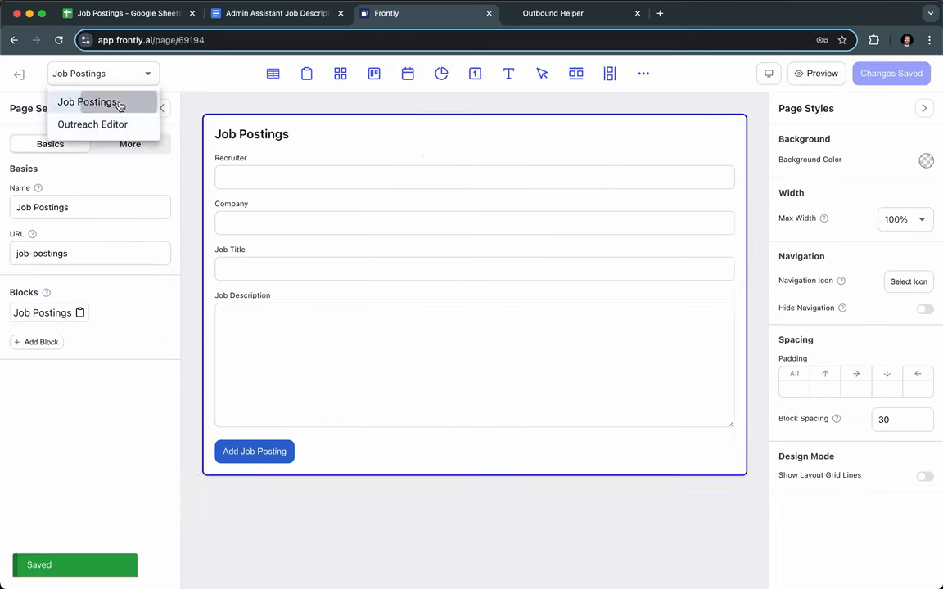
left_click(342, 132)
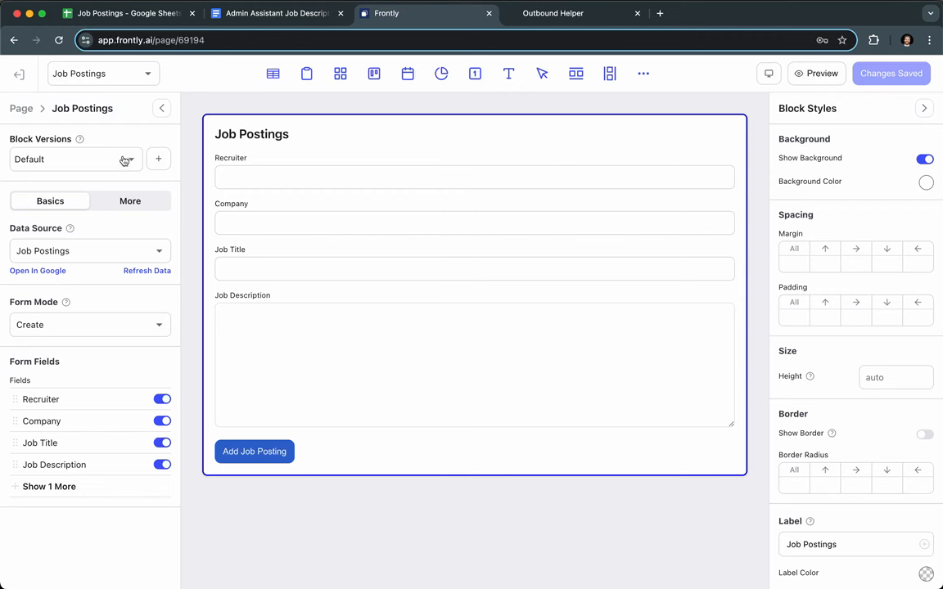
left_click(131, 203)
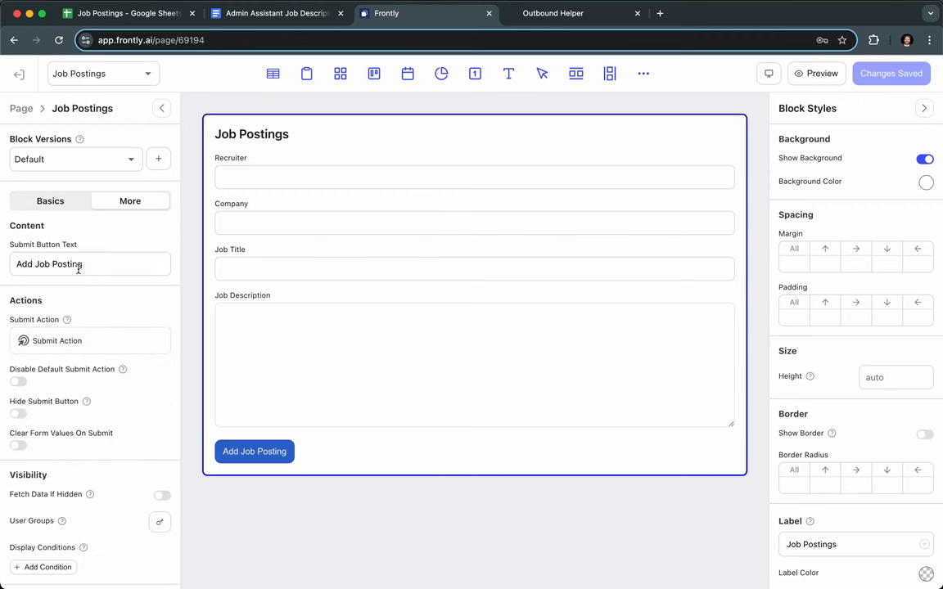
left_click(85, 346)
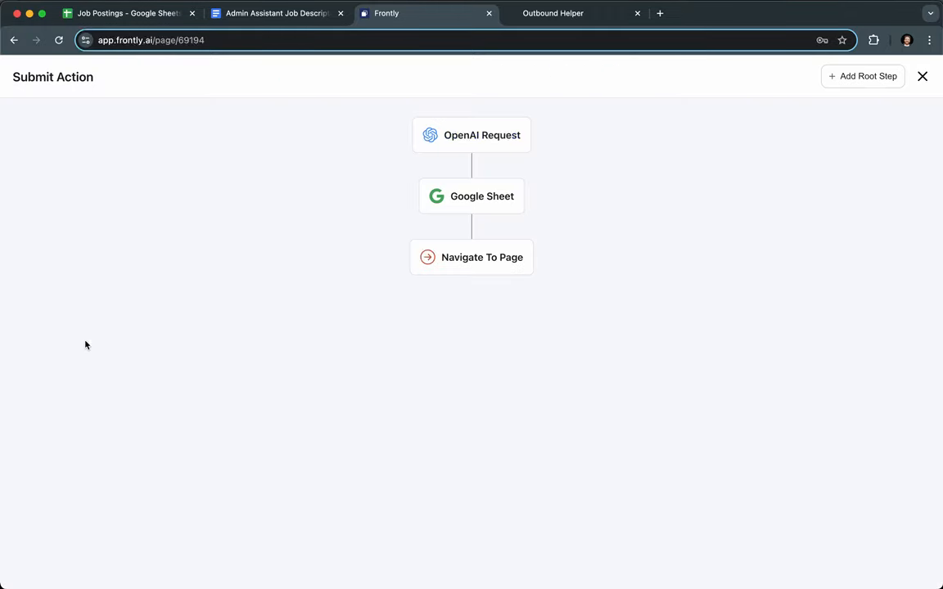
left_click(495, 258)
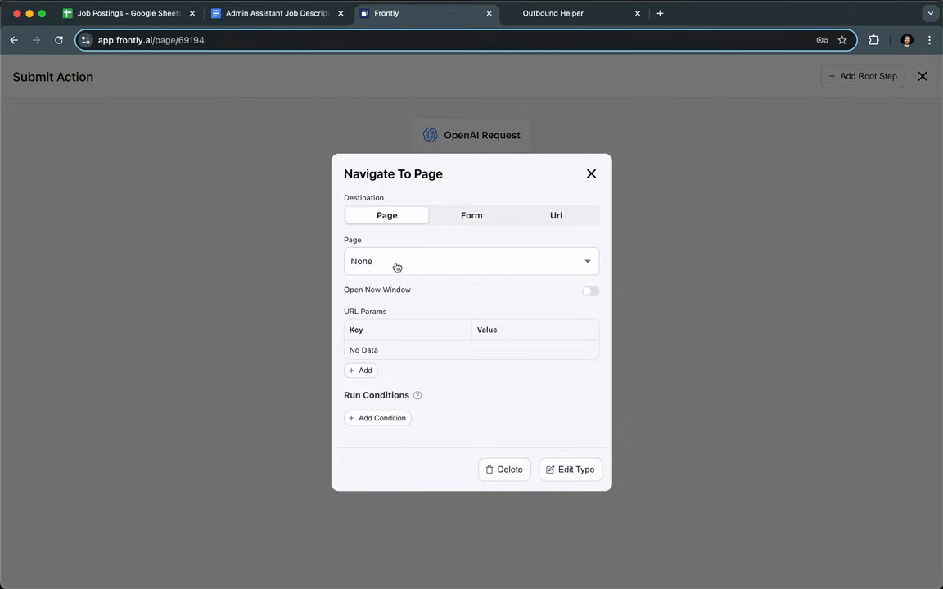
left_click(396, 263)
left_click(444, 337)
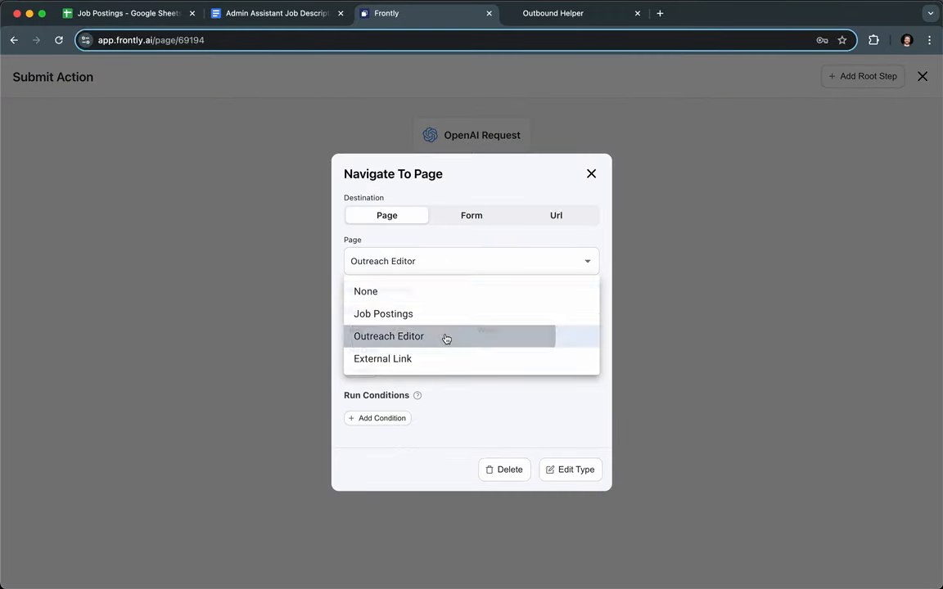
Step: Add a URL parameter to the Navigate To Page step with key id and value {{ step.2.frontly_id }}
left_click(366, 371)
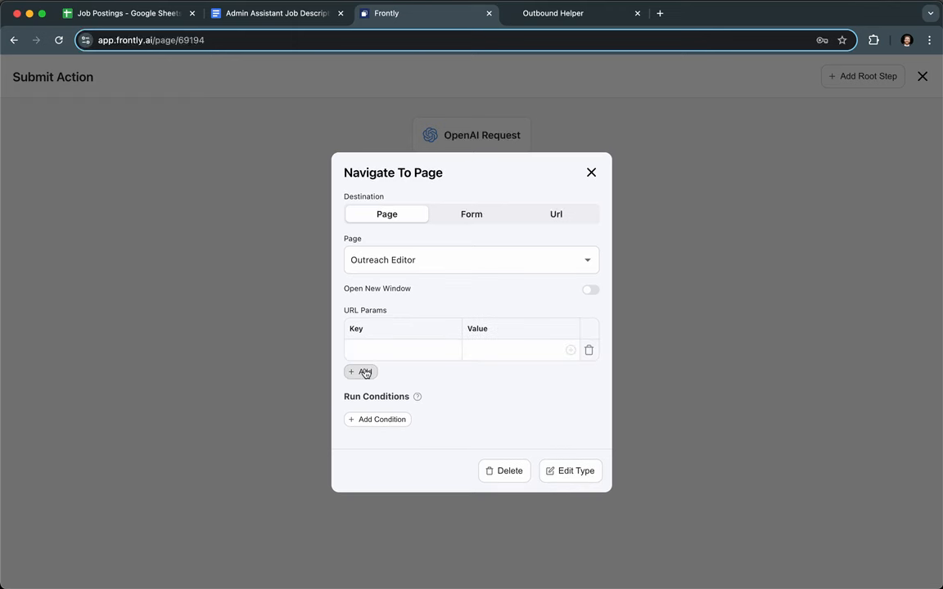
left_click(389, 350)
left_click(497, 348)
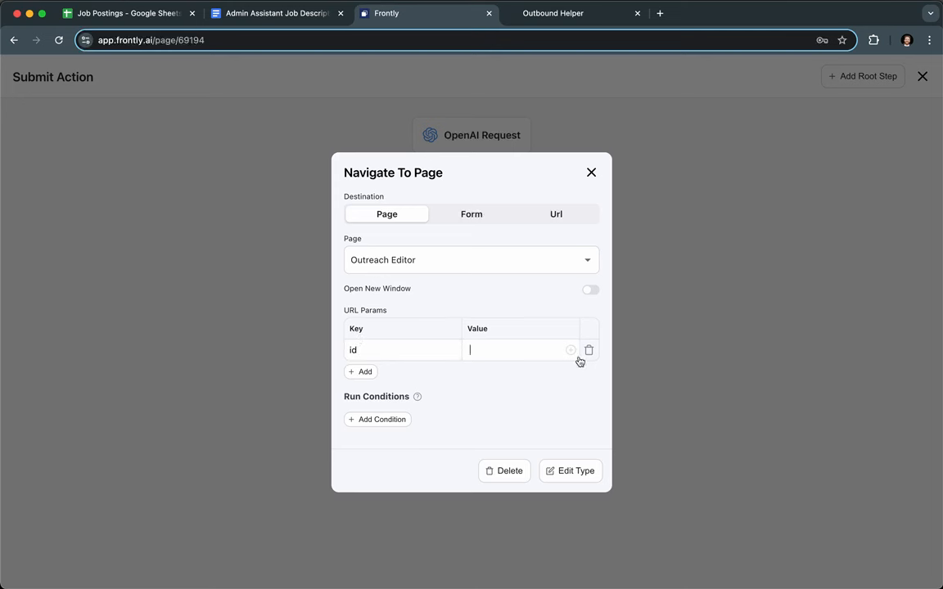
left_click(570, 351)
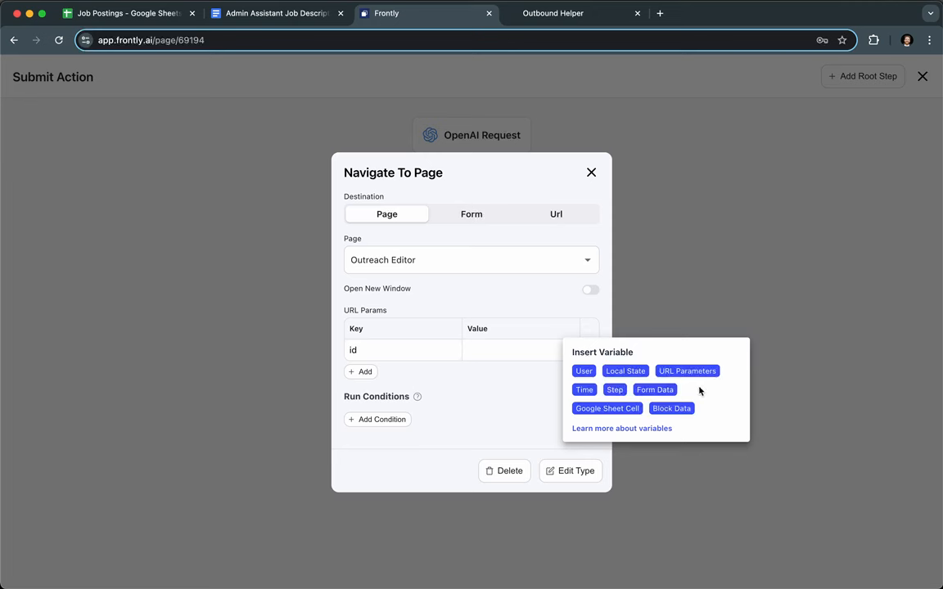
left_click(615, 390)
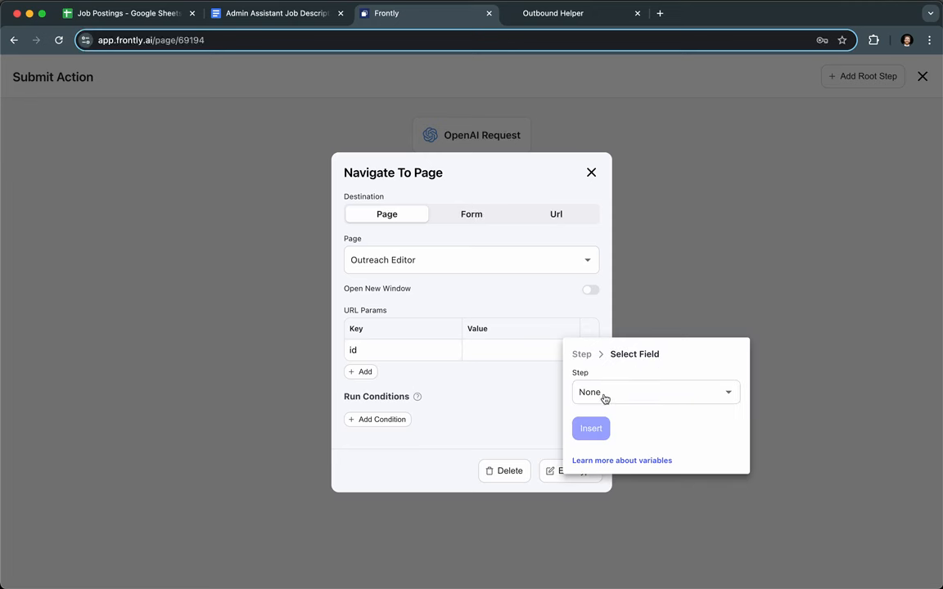
left_click(604, 394)
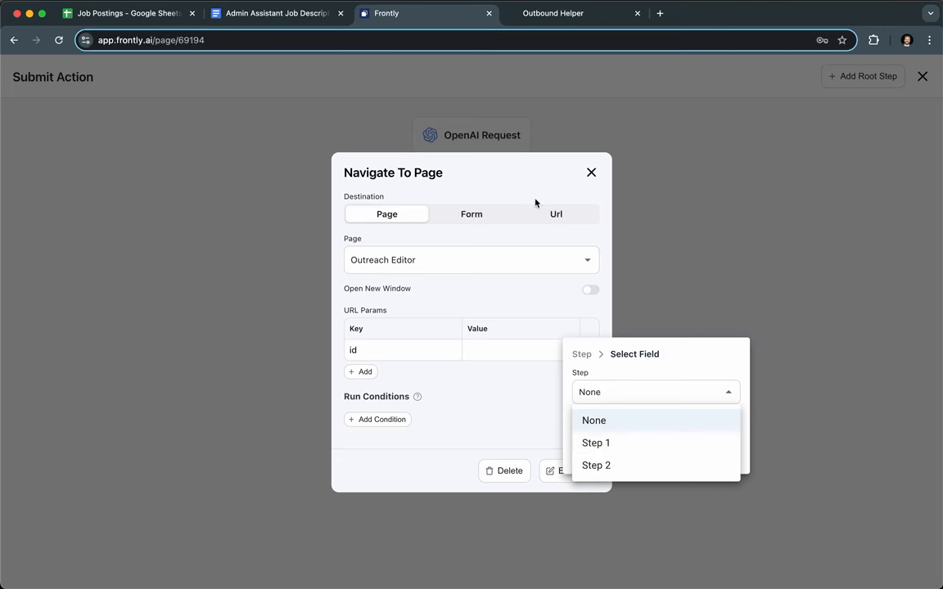
left_click(633, 466)
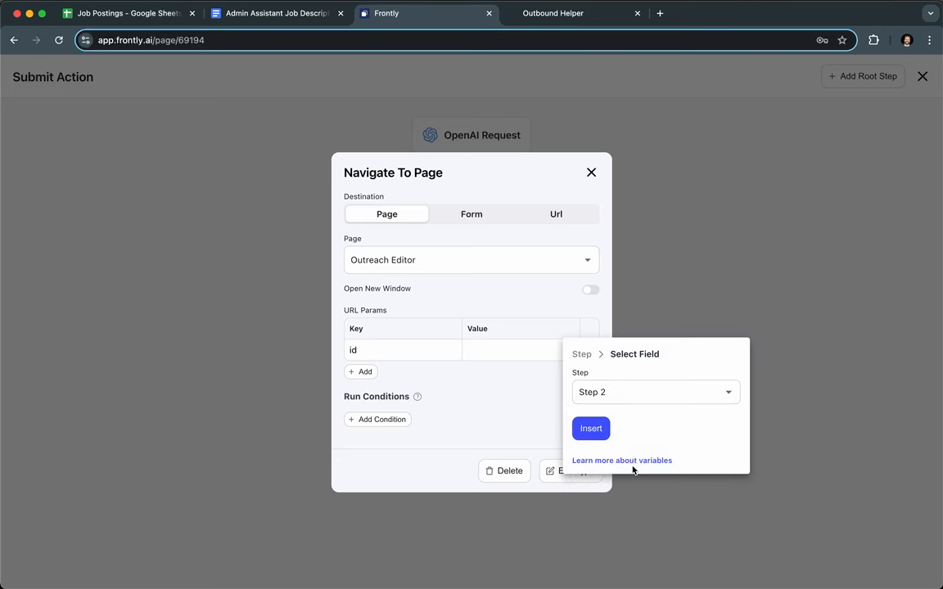
left_click(596, 431)
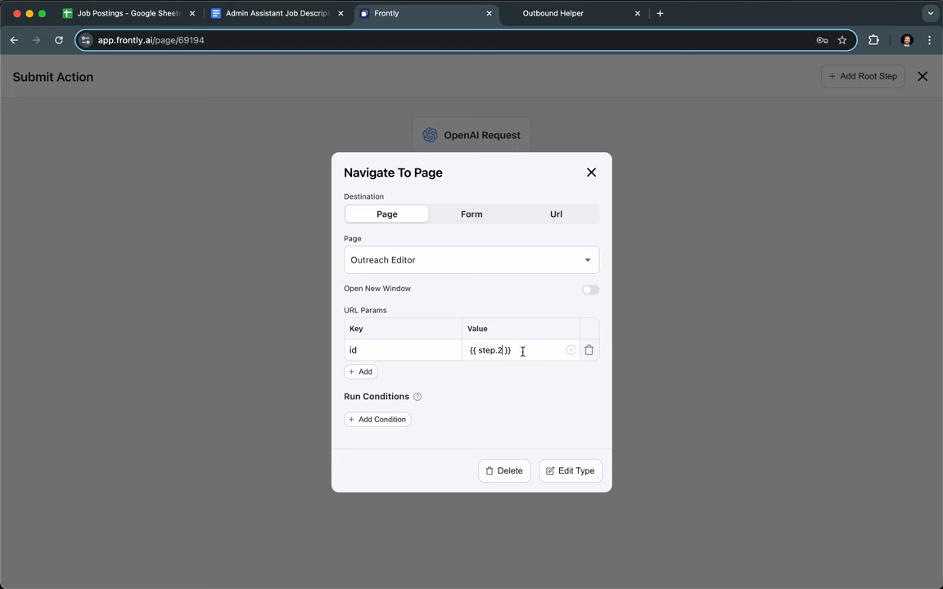
type(".frontly_id")
left_click_drag(558, 351, 456, 353)
left_click(509, 353)
left_click(591, 173)
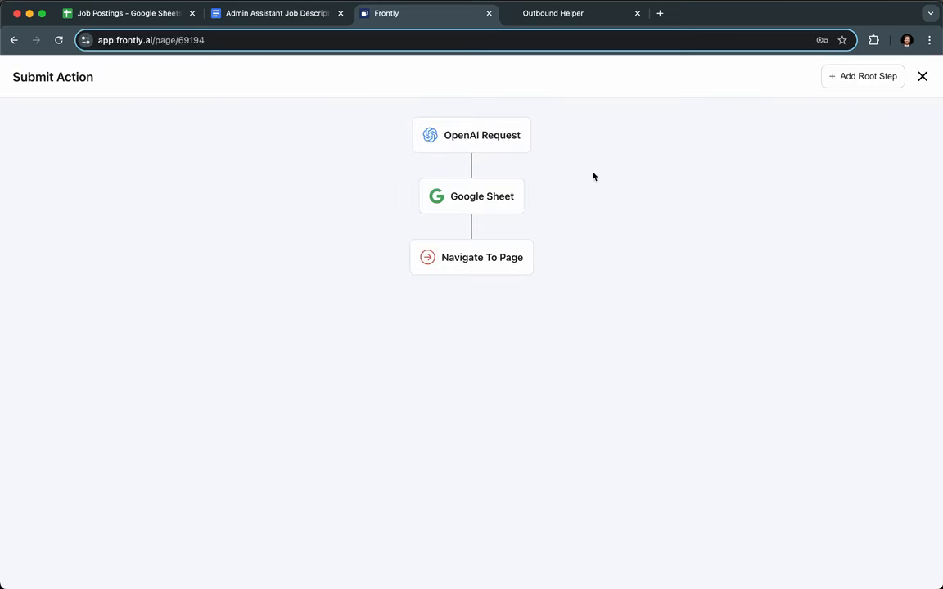
Step: Review the settings of the OpenAI Request, Google Sheet and Navigate To Page steps in the submit action
left_click(520, 139)
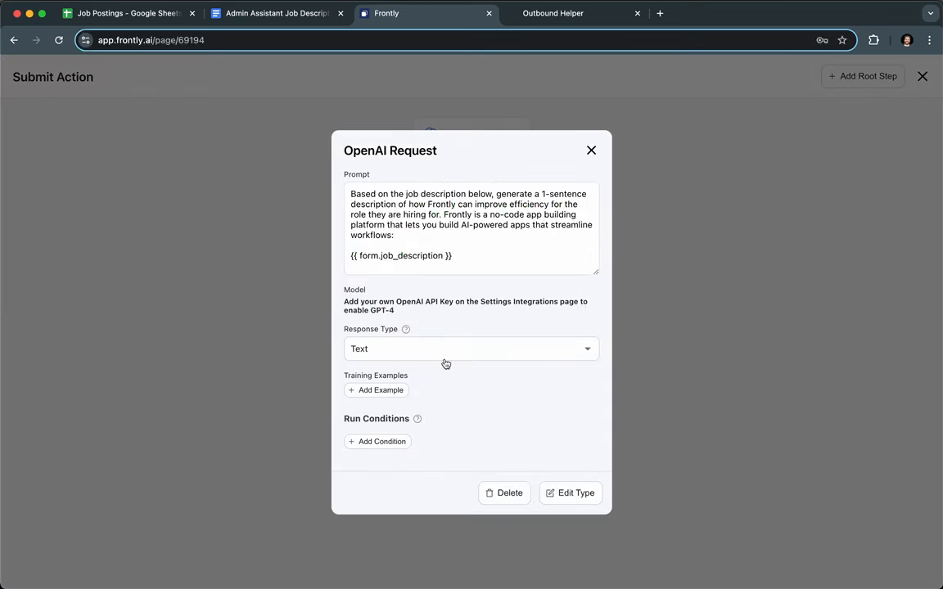
left_click(590, 150)
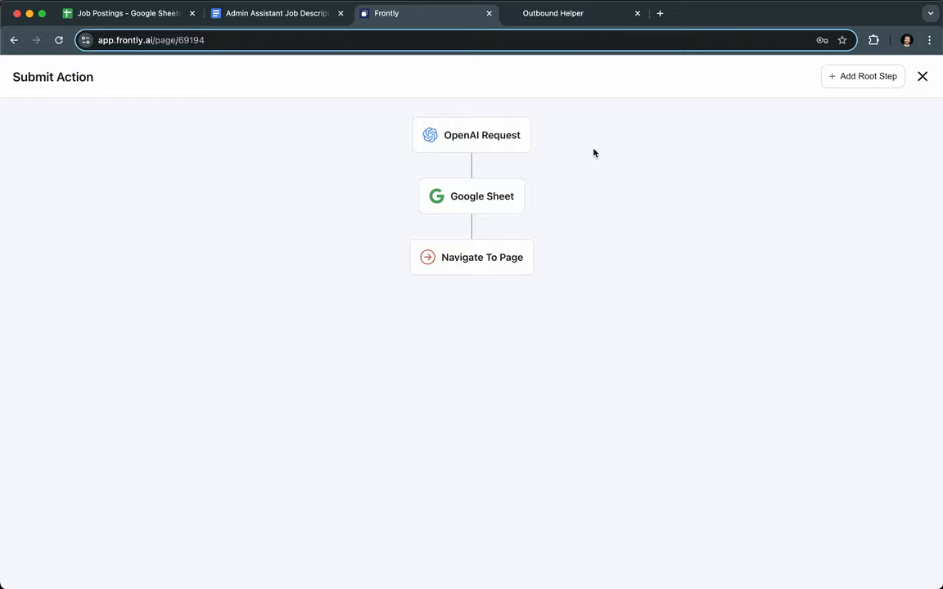
left_click(503, 198)
scroll(466, 270, "down", 4)
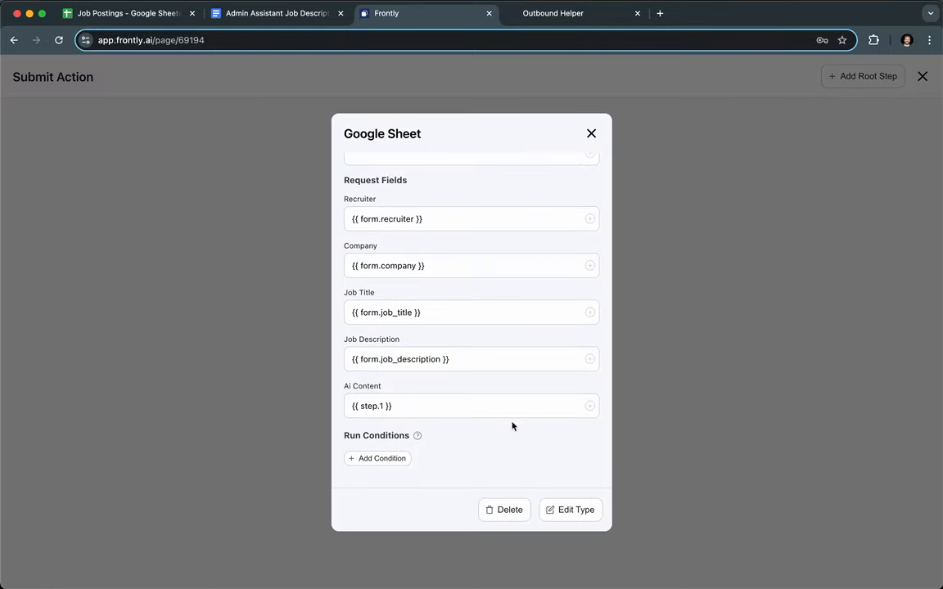
left_click(591, 134)
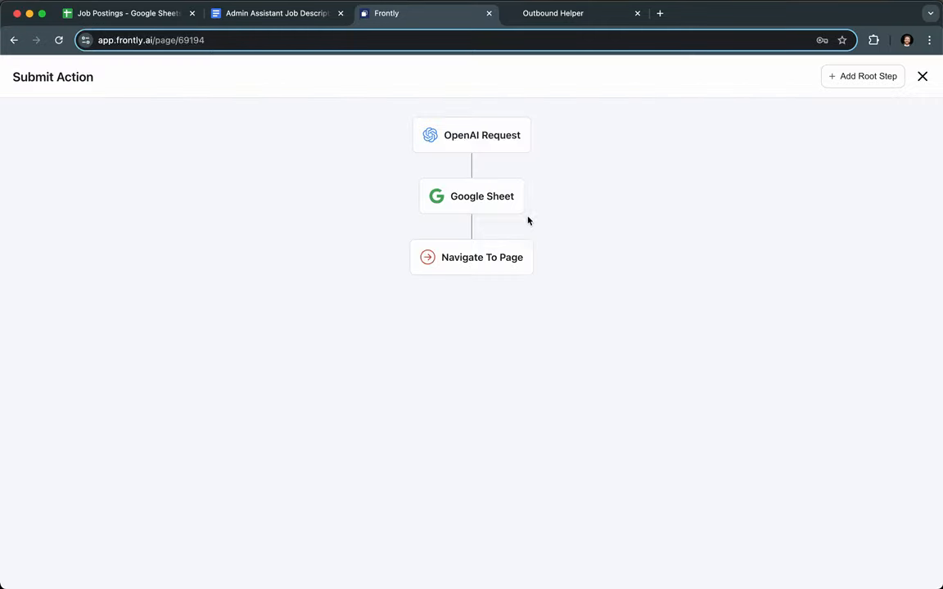
left_click(503, 256)
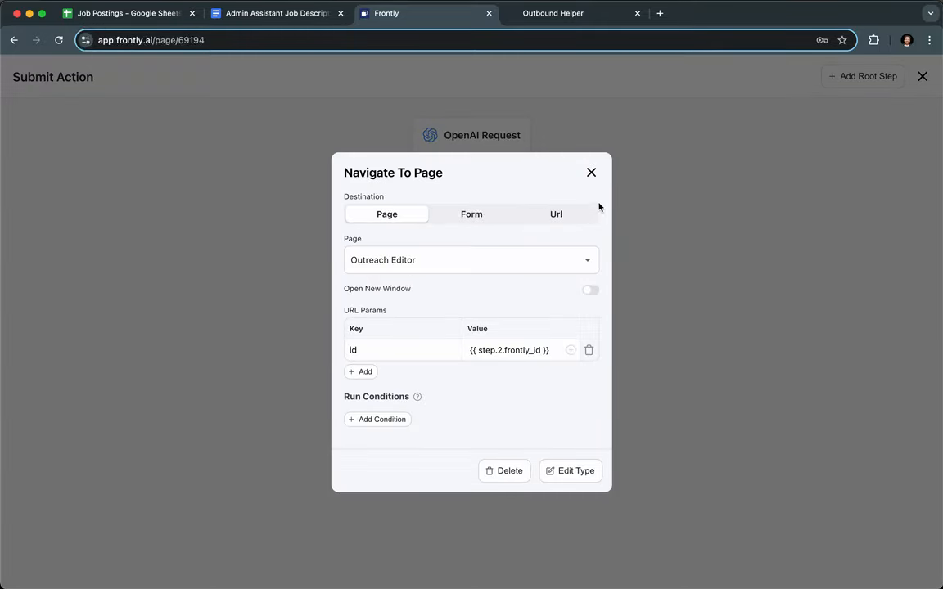
left_click(595, 172)
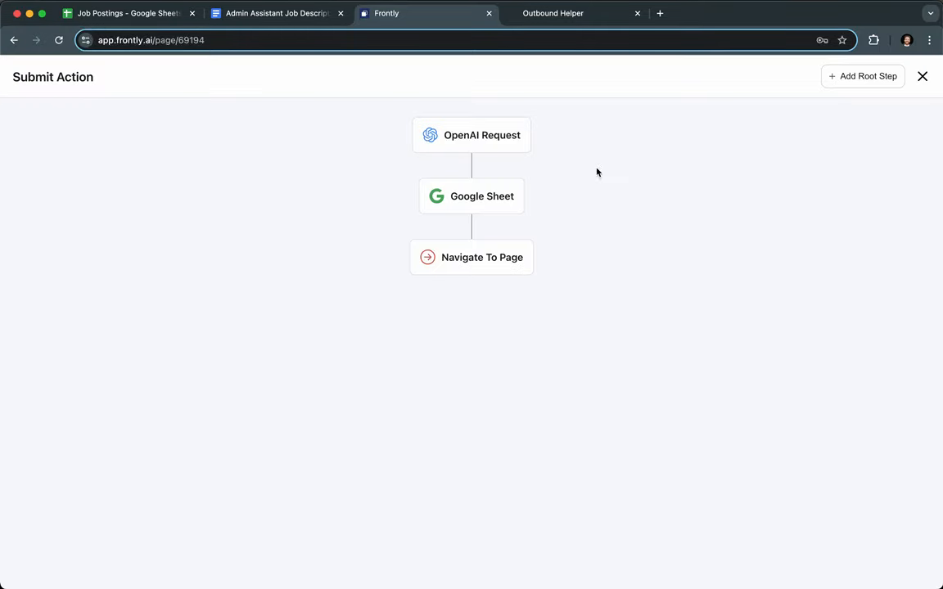
Step: Leave the submit action editor and save the Job Postings page
left_click(922, 77)
left_click(916, 74)
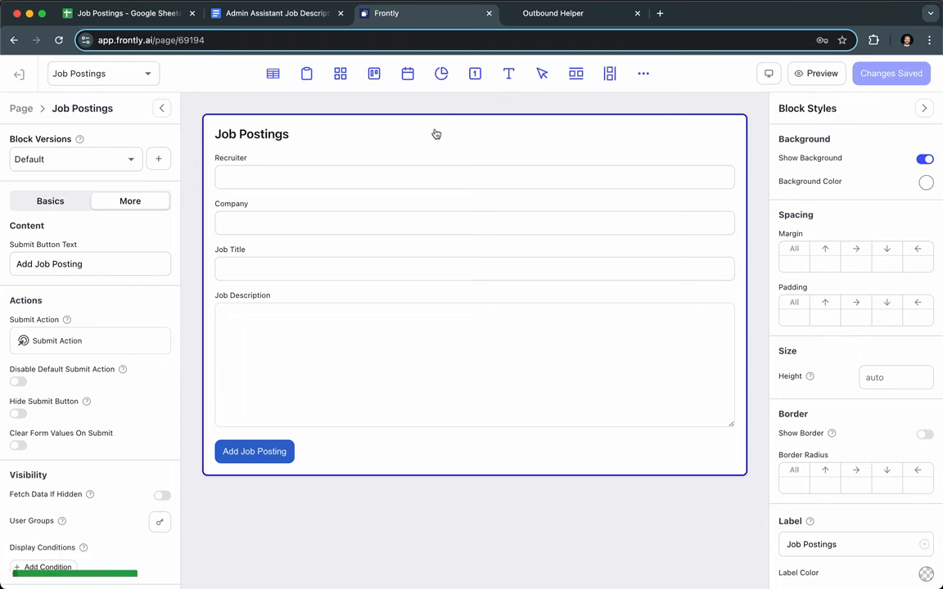
Step: Turn off Grid Layout for the form block on the Outreach Editor page
left_click(132, 81)
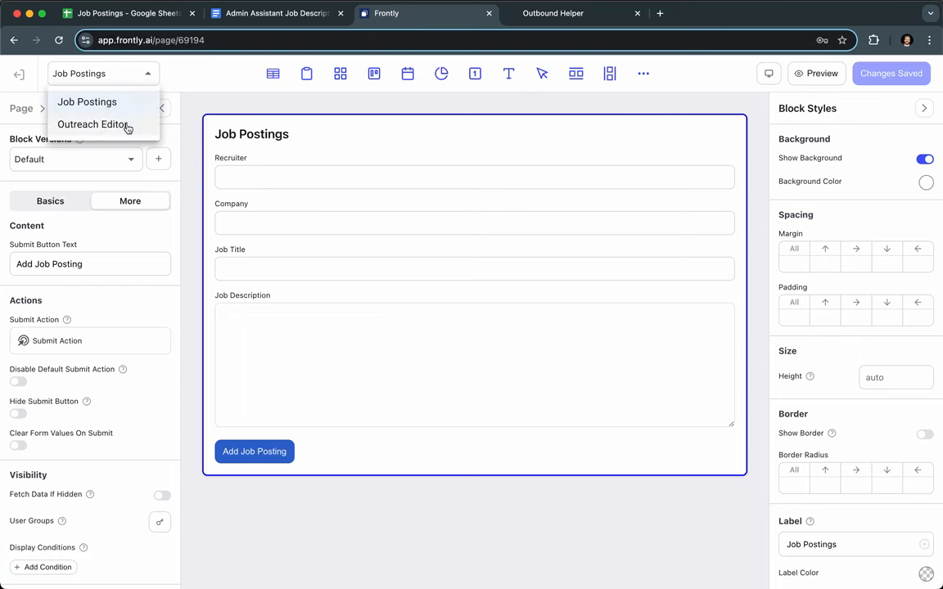
left_click(126, 124)
left_click(496, 133)
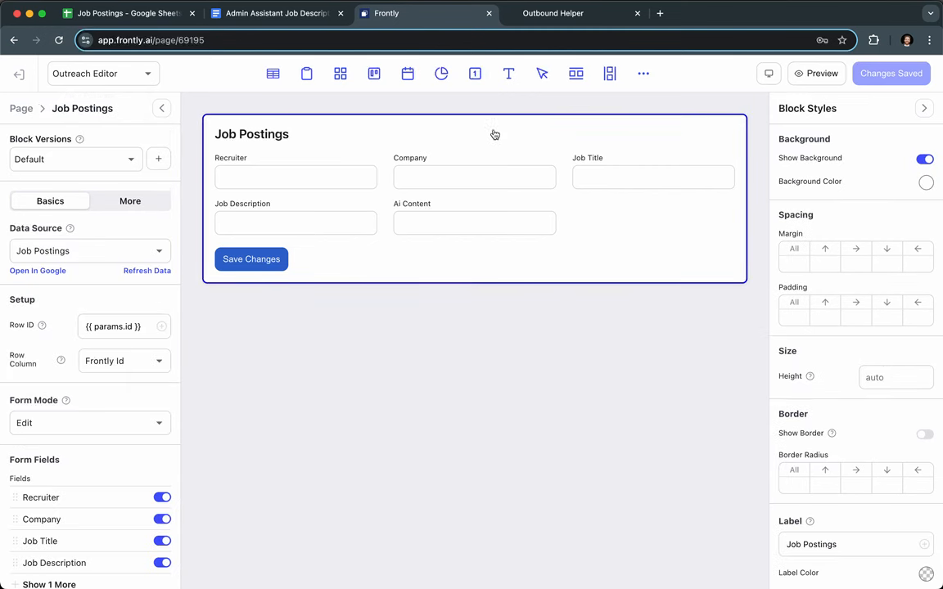
scroll(843, 351, "down", 3)
left_click(788, 513)
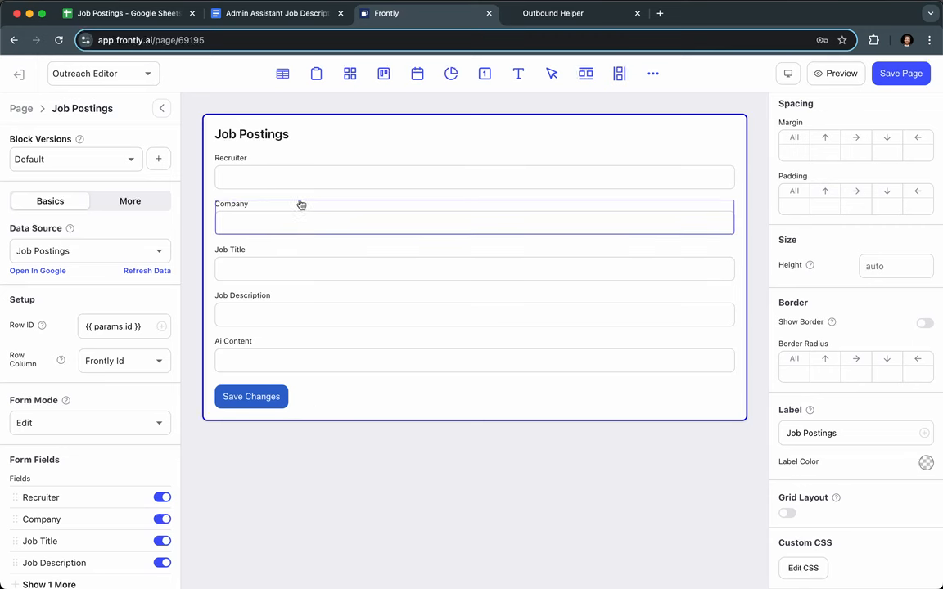
Step: Change the Ai Content field's type to Text Area and save the Outreach Editor page
left_click(271, 345)
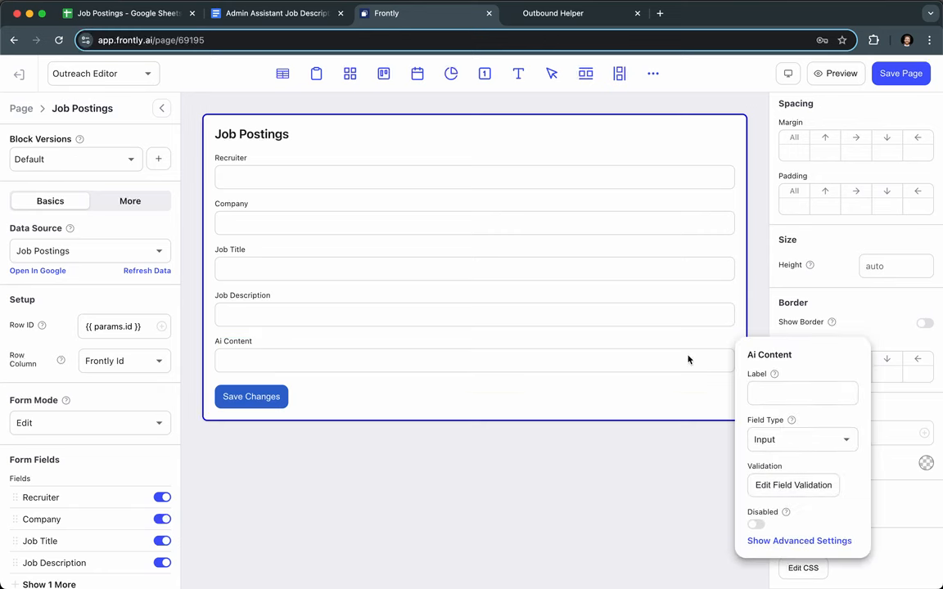
left_click(771, 438)
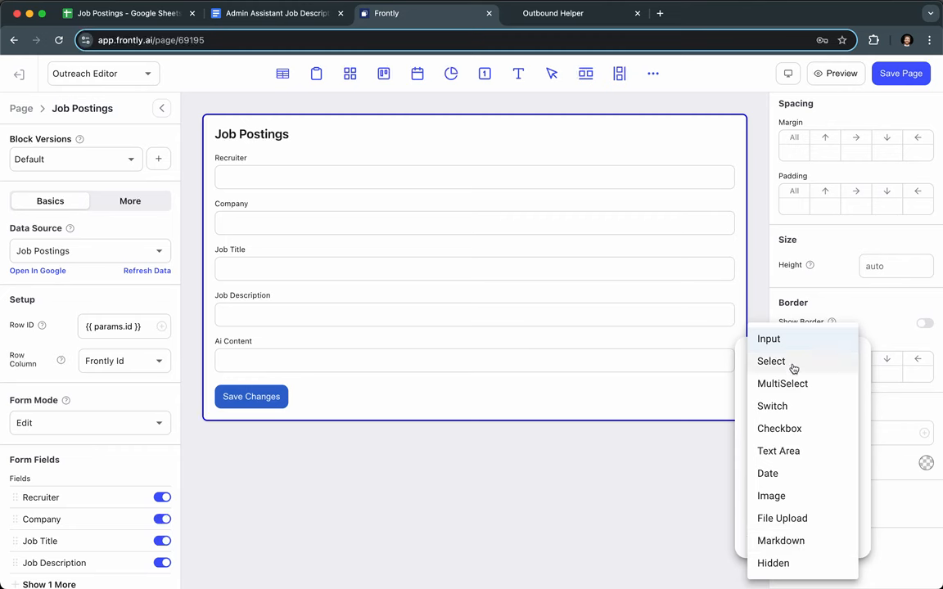
left_click(765, 451)
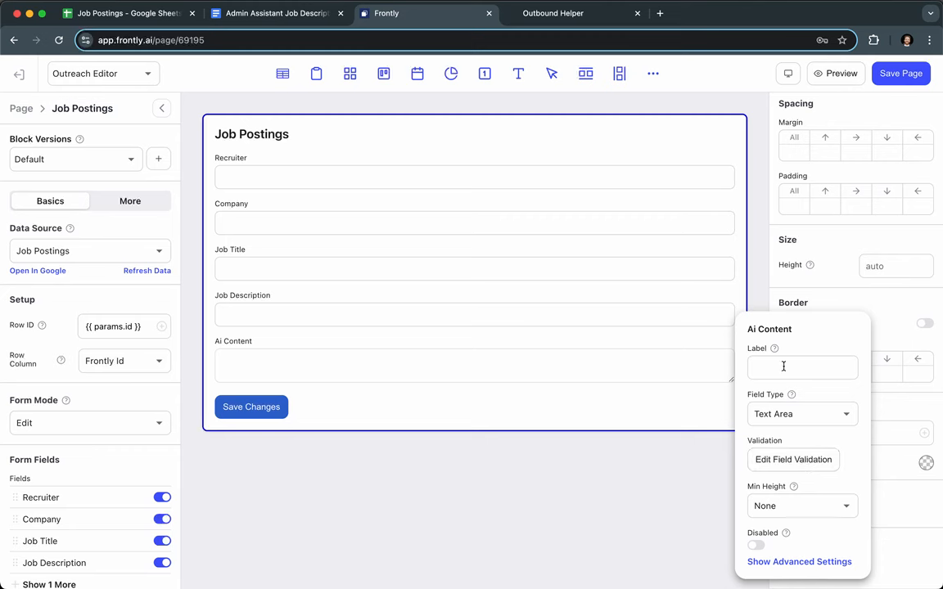
left_click(499, 484)
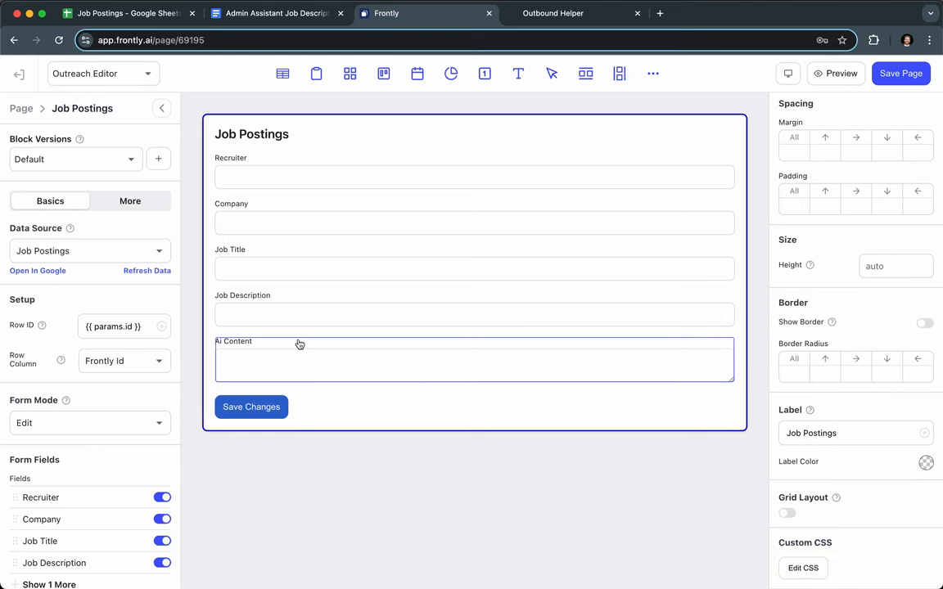
scroll(96, 383, "down", 1)
scroll(96, 383, "up", 1)
left_click(885, 77)
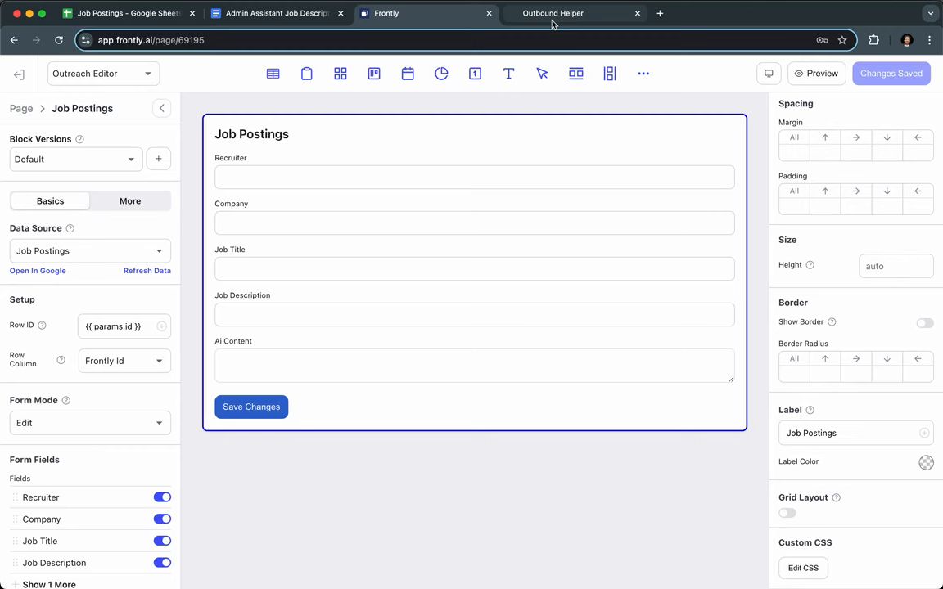
Step: Rename the Outreach Editor form's heading to "Posting Detail" and save the page
triple_click(261, 143)
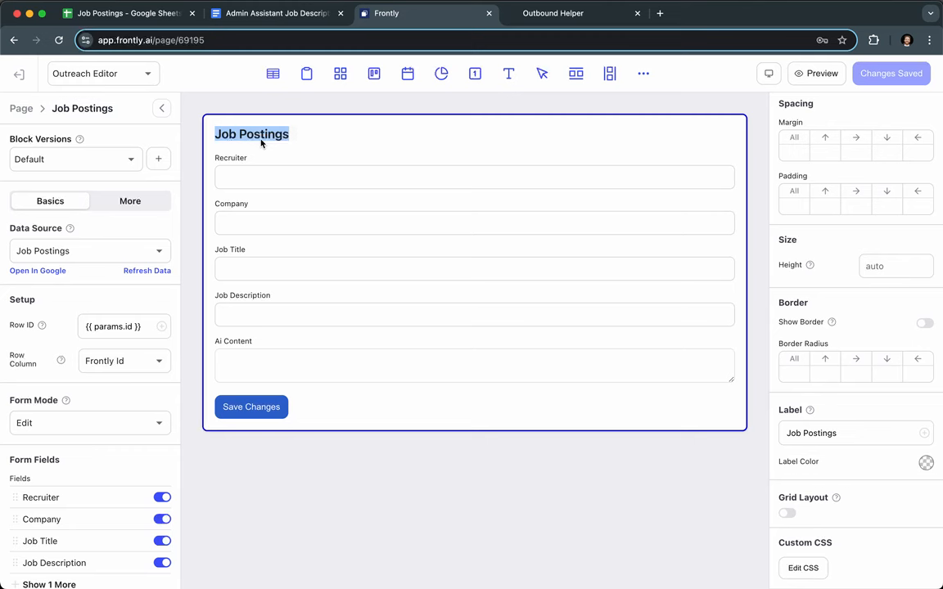
type("Posting Details")
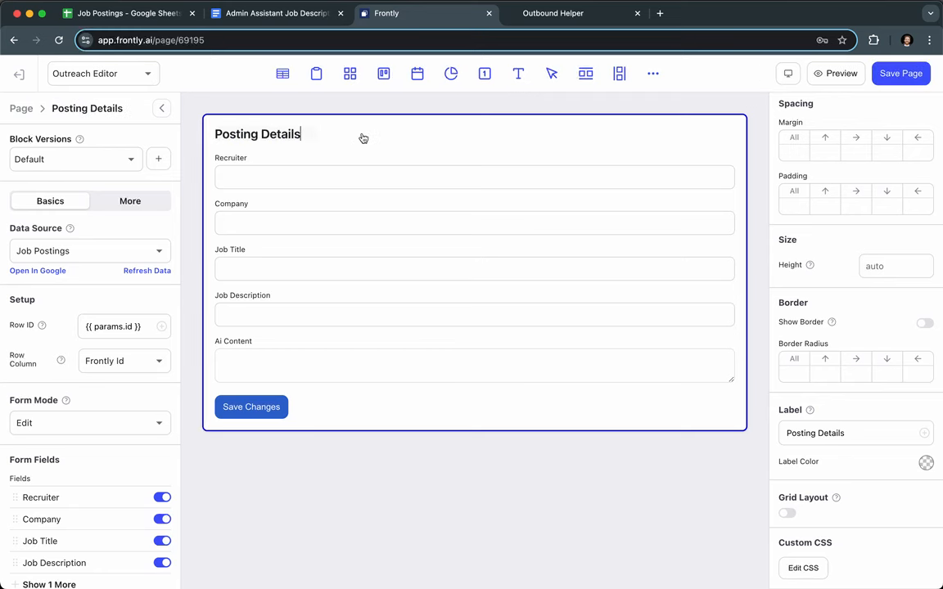
key("BackSpace")
left_click(881, 76)
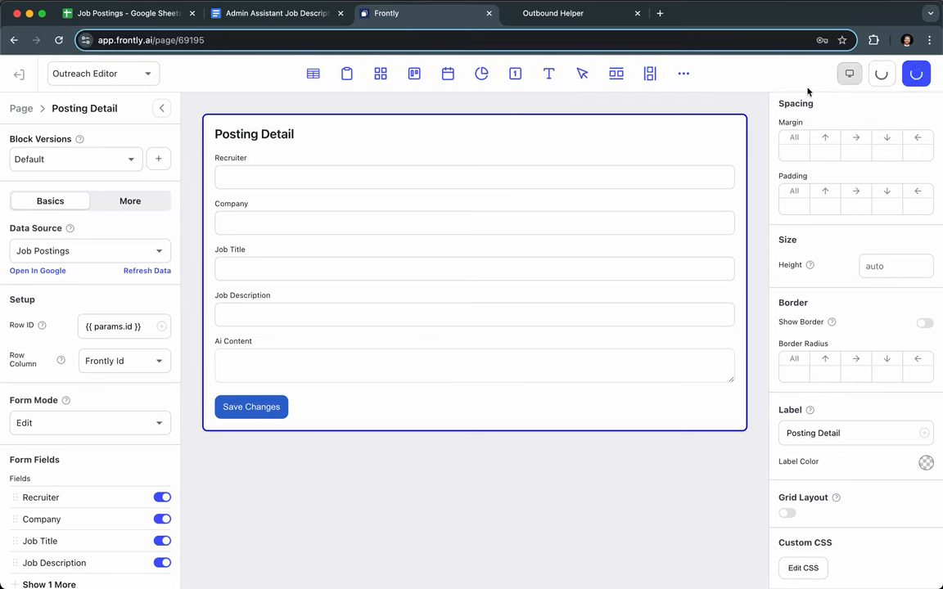
Step: Switch to the live Outbound Helper app and reload it to load the saved changes
left_click(514, 13)
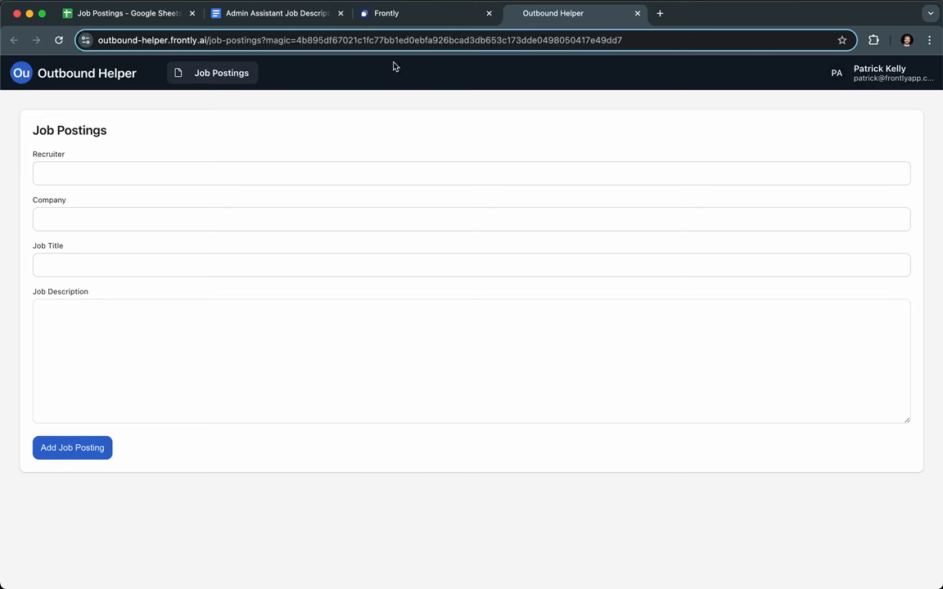
left_click(327, 40)
key("Return")
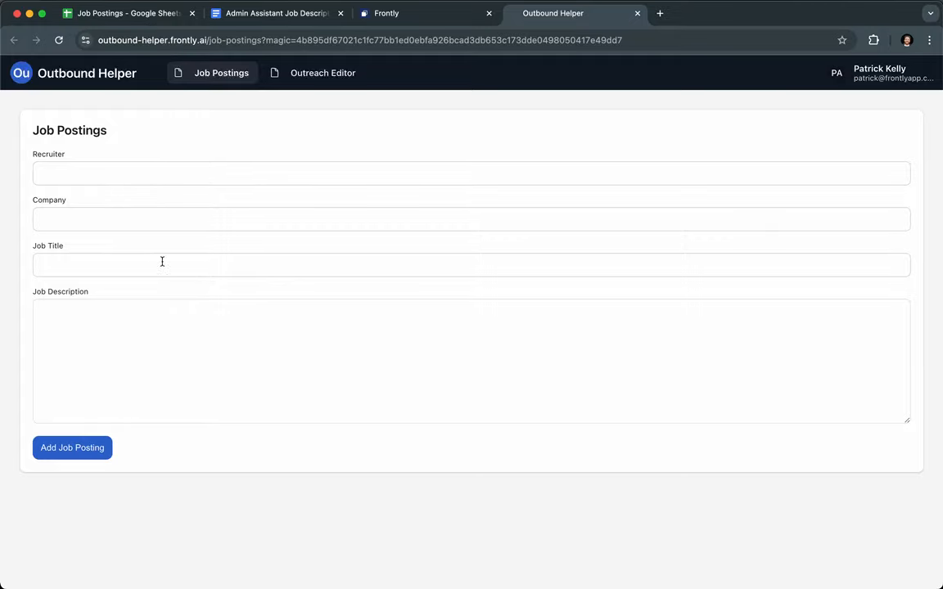
Step: Copy the JOB 2 description from the Admin Assistant Job Descriptions document into the Job Description field of Outbound Helper's Job Postings form
left_click(275, 14)
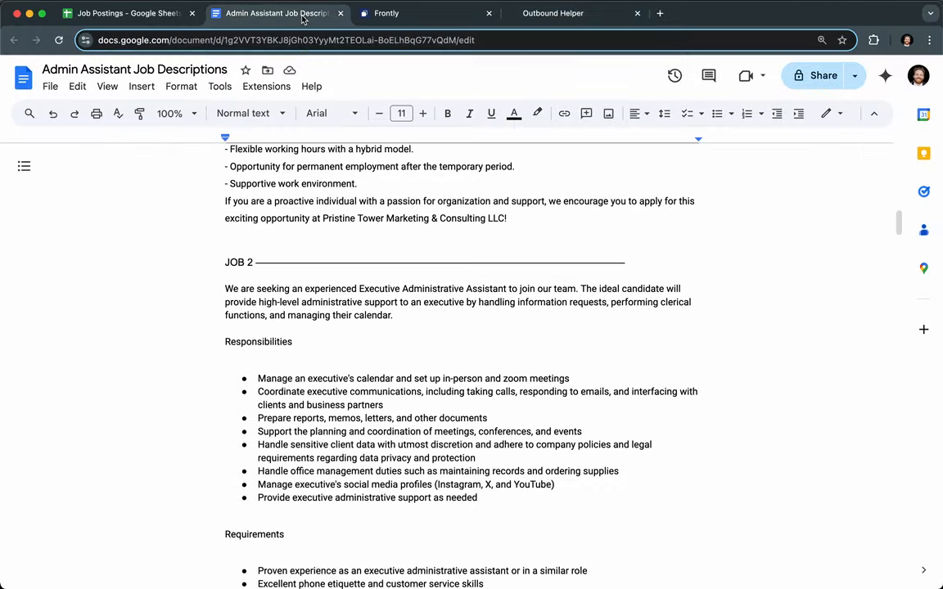
scroll(287, 283, "down", 5)
scroll(287, 283, "down", 4)
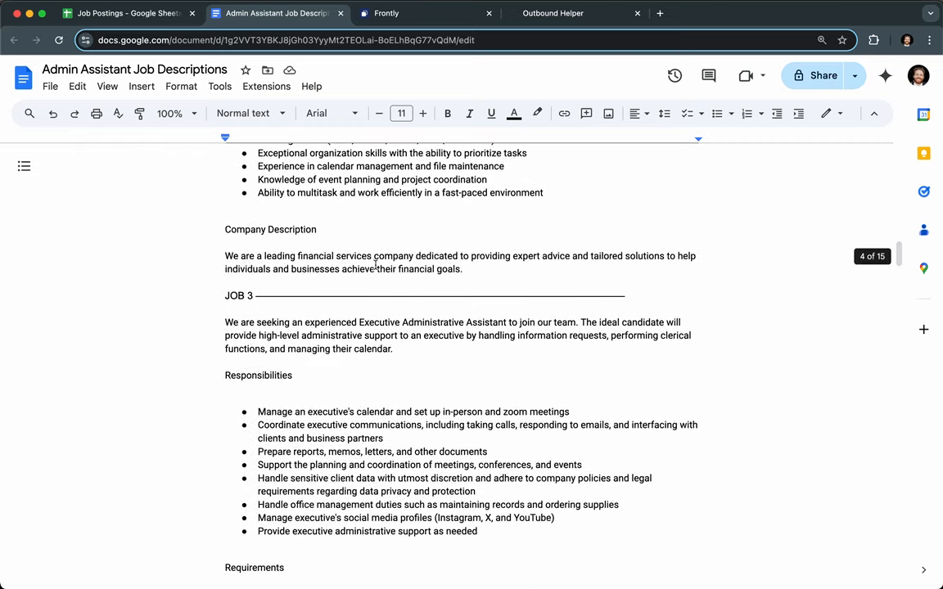
left_click(479, 273)
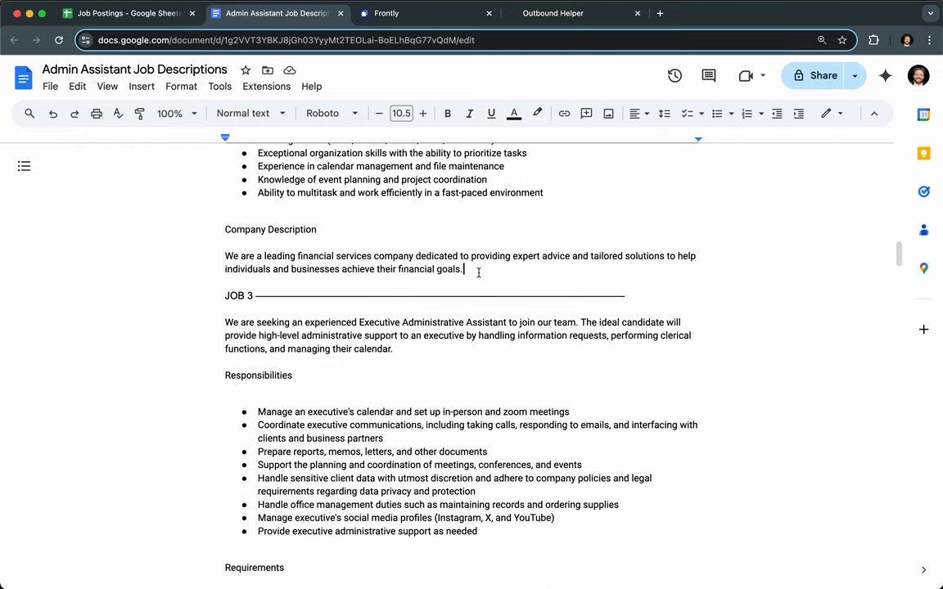
scroll(481, 271, "up", 6)
scroll(360, 255, "up", 2)
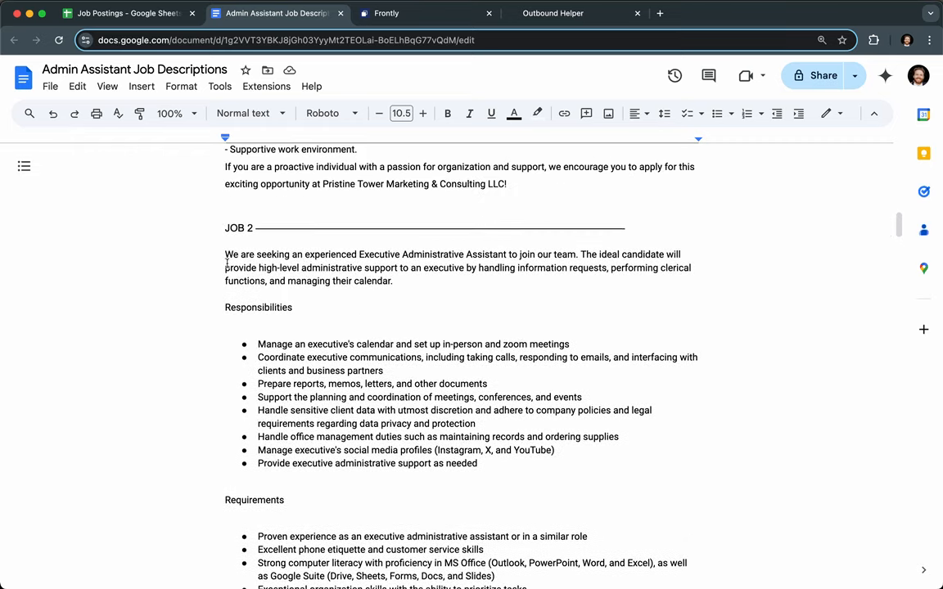
left_click(225, 254, "shift")
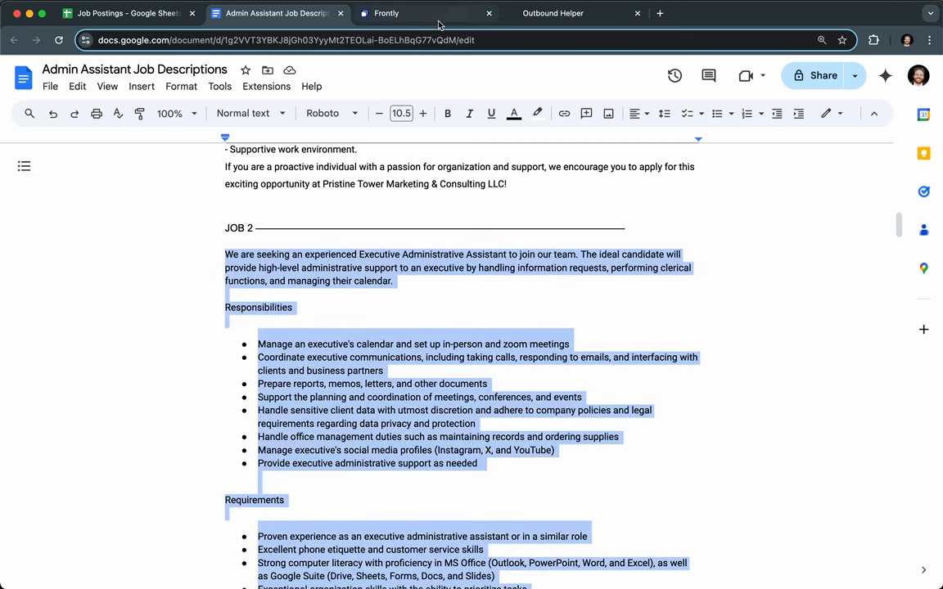
left_click(388, 13)
left_click(540, 14)
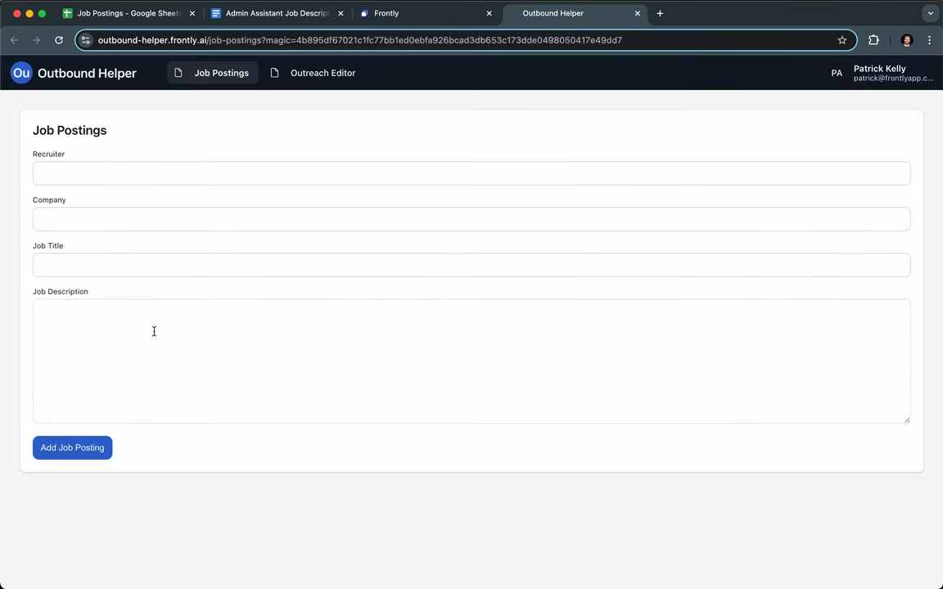
key("super+v")
scroll(182, 368, "up", 10)
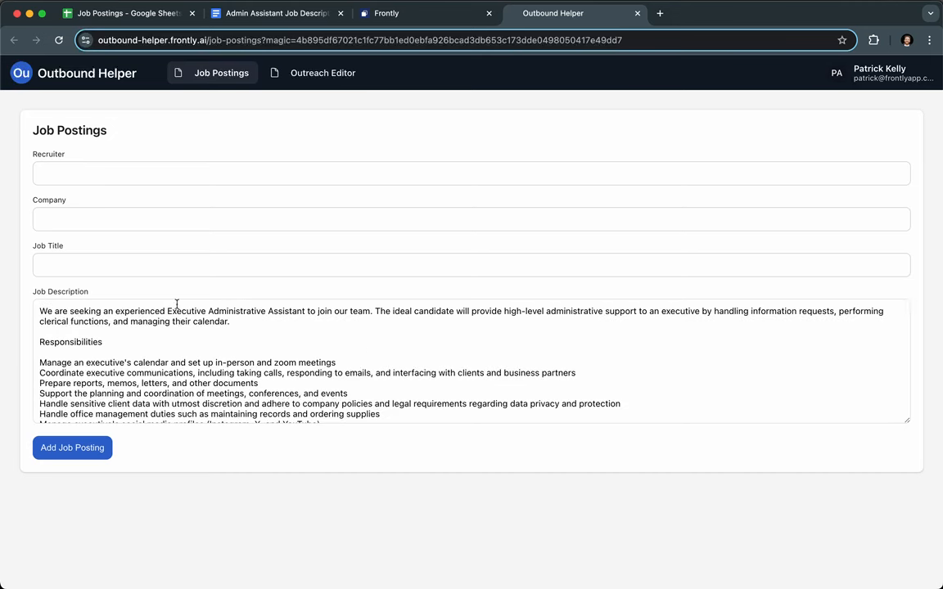
Step: Fill in the Job Postings form with job title "Admin Assistant", company "Joe Enterprises" and the recruiter's full name
left_click(237, 265)
type("Admin Assistant")
left_click(93, 218)
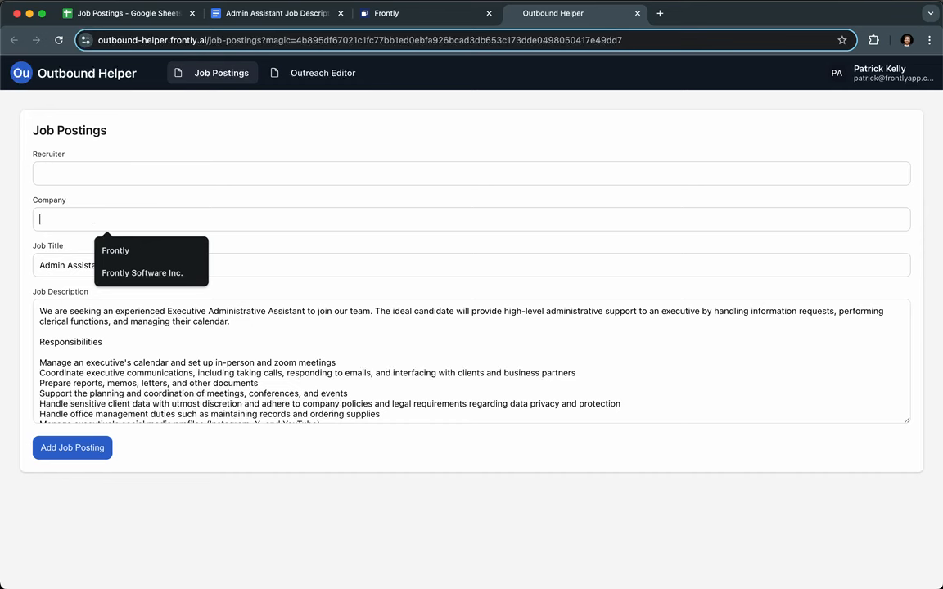
type("Joe Enter")
type("prises")
type("John Smith")
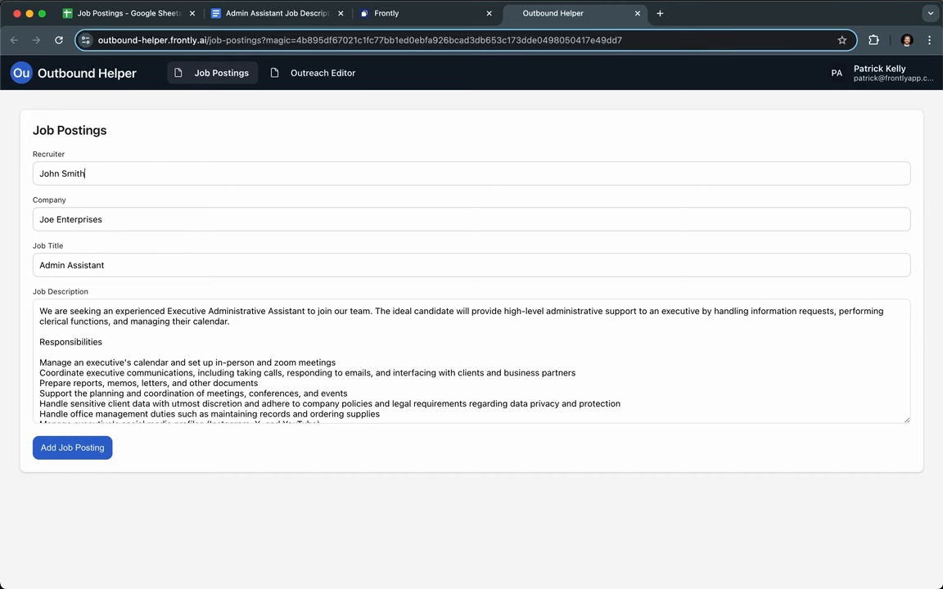
Step: Submit the completed job posting and place the cursor at the end of the generated Ai Content text
scroll(246, 360, "down", 5)
scroll(253, 360, "up", 5)
left_click(428, 21)
left_click(528, 23)
left_click(45, 450)
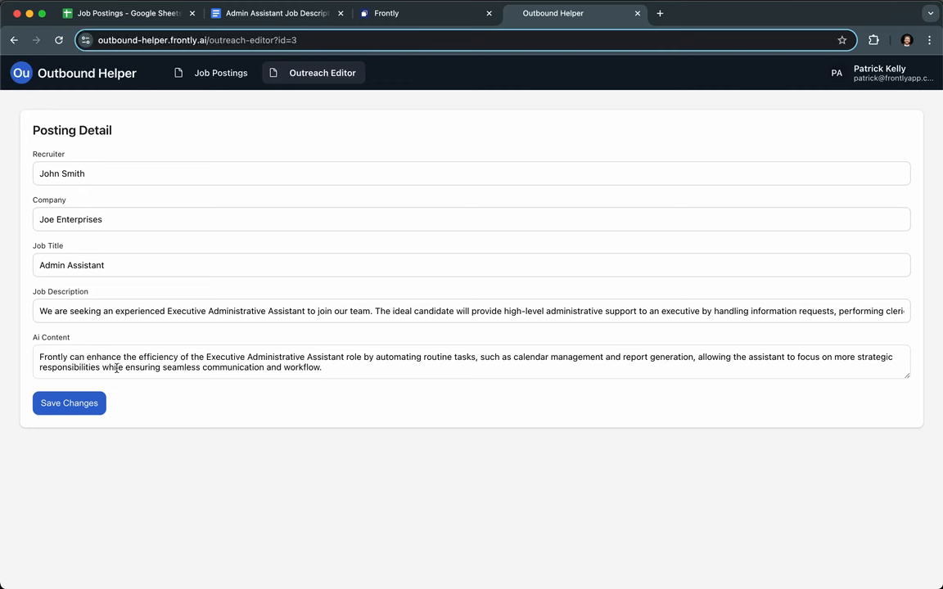
left_click(332, 366)
Step: Switch to the Frontly builder and open the OpenAI Request in the Job Postings form's submit action
left_click(395, 22)
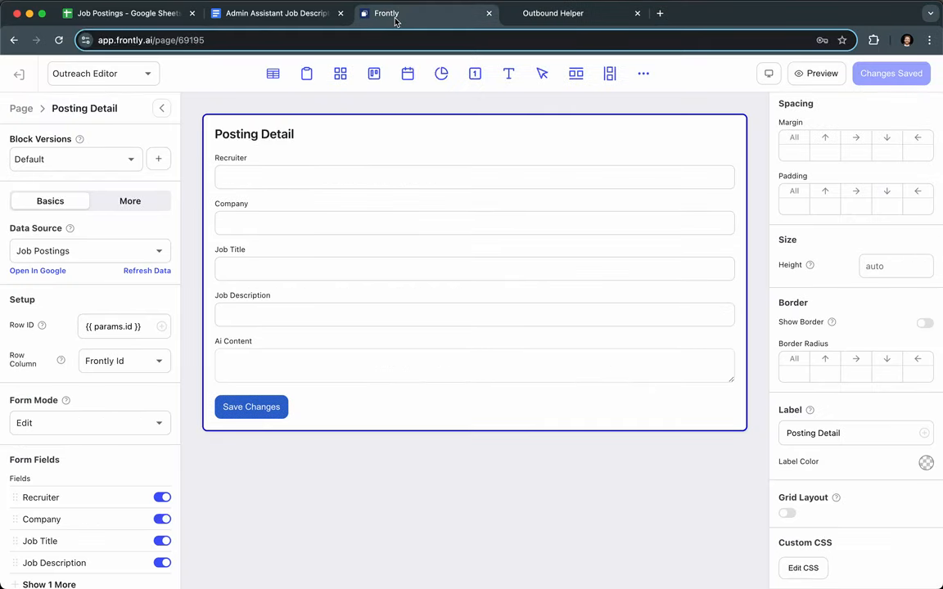
left_click(74, 74)
left_click(105, 100)
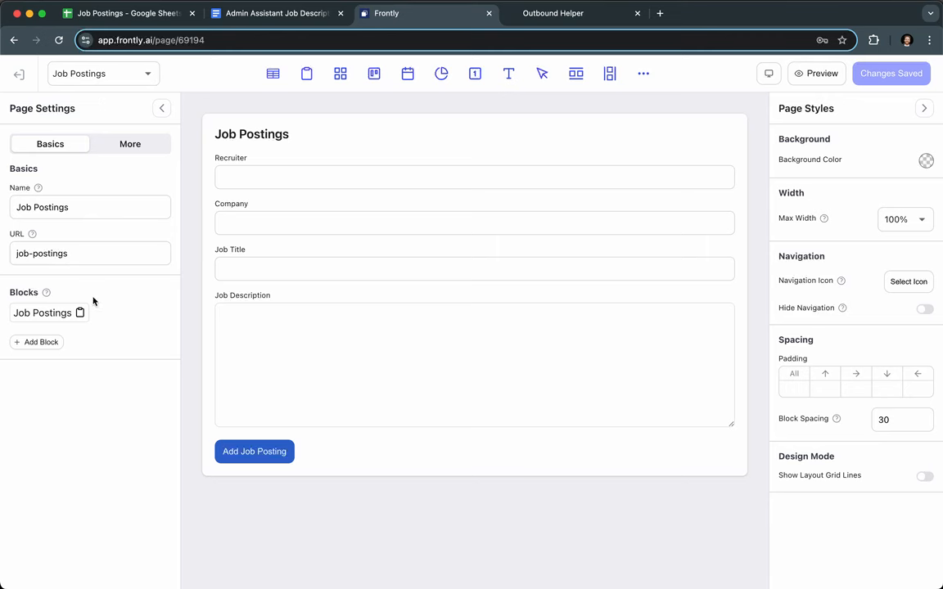
left_click(360, 144)
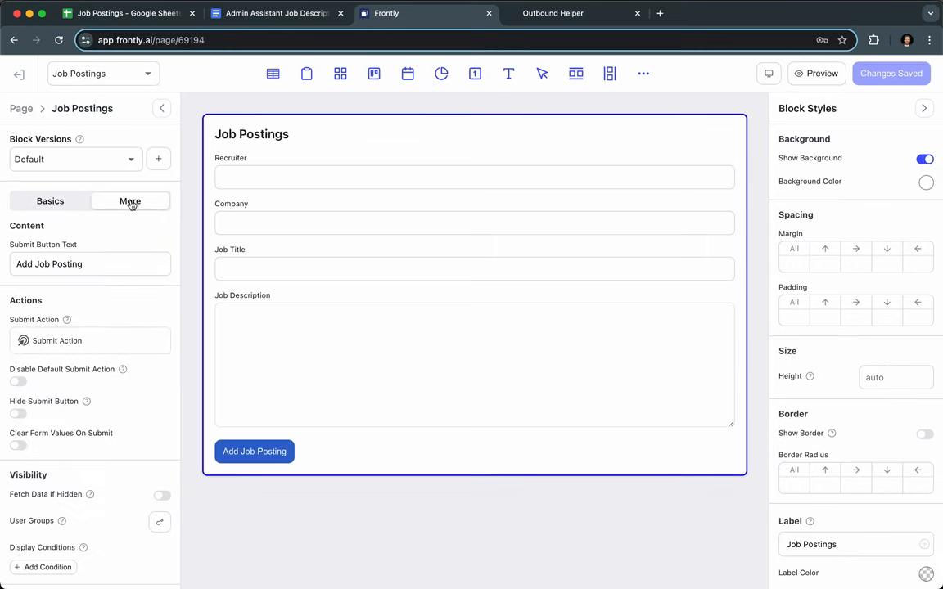
left_click(92, 342)
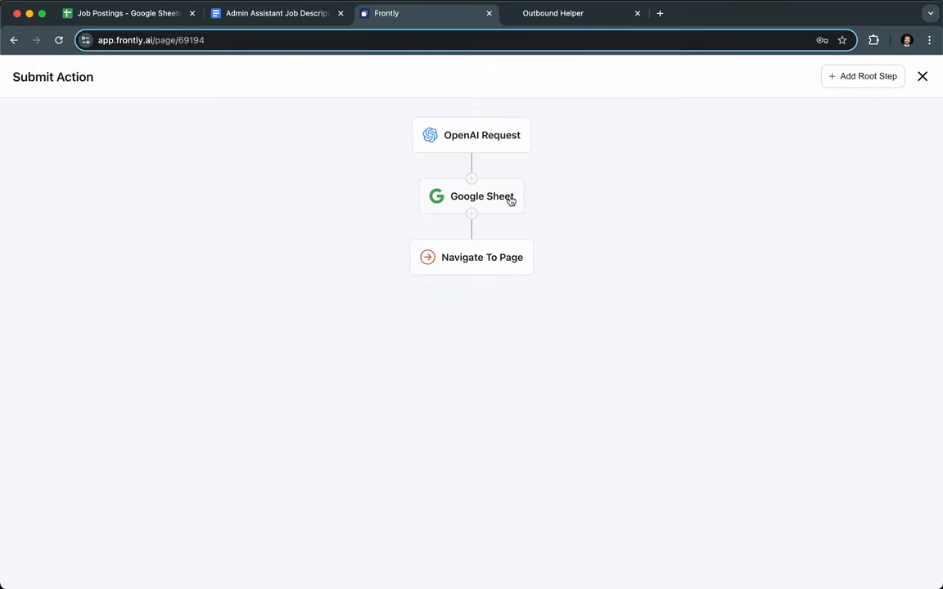
left_click(510, 138)
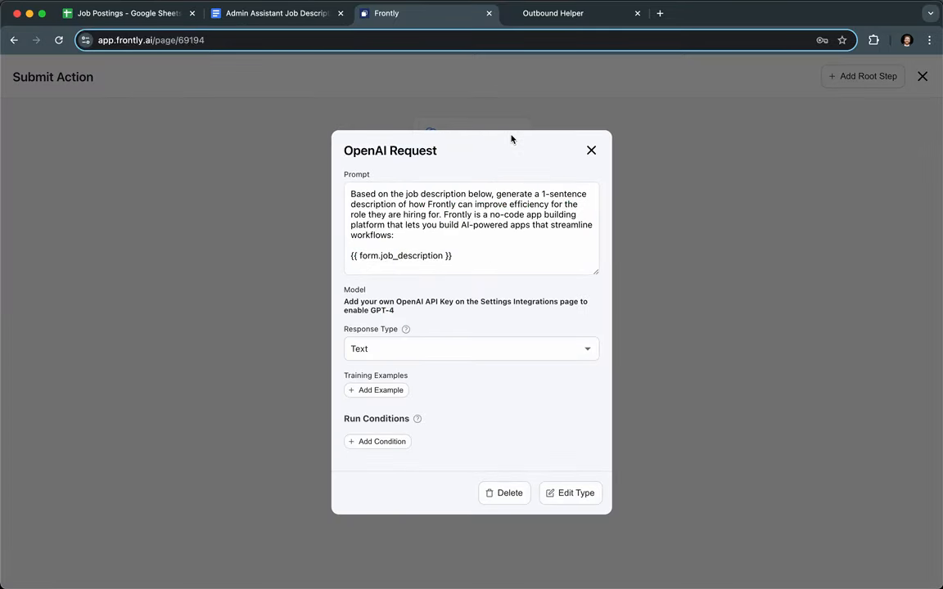
Step: Try the Object response type for the OpenAI request and return it to Text
left_click(462, 355)
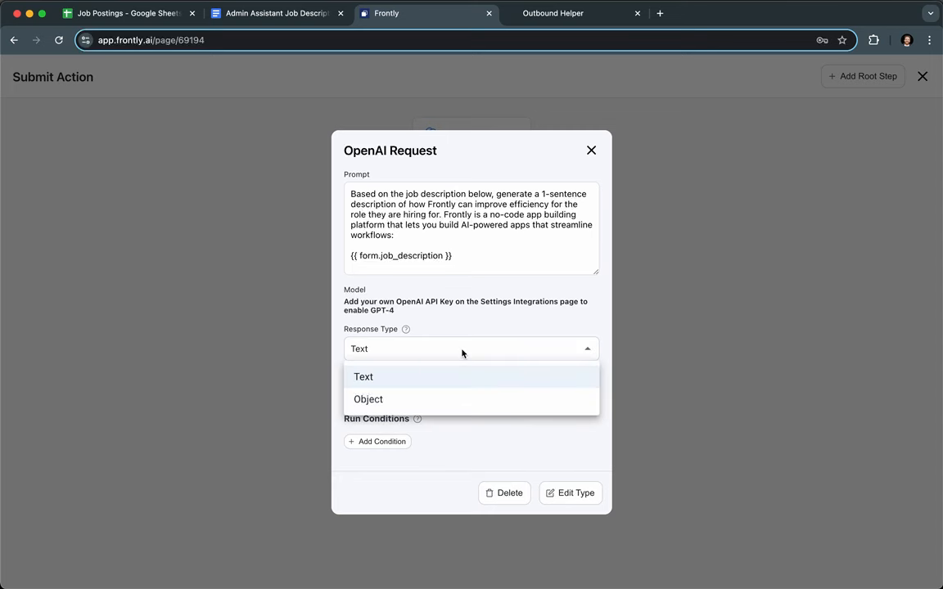
left_click(404, 402)
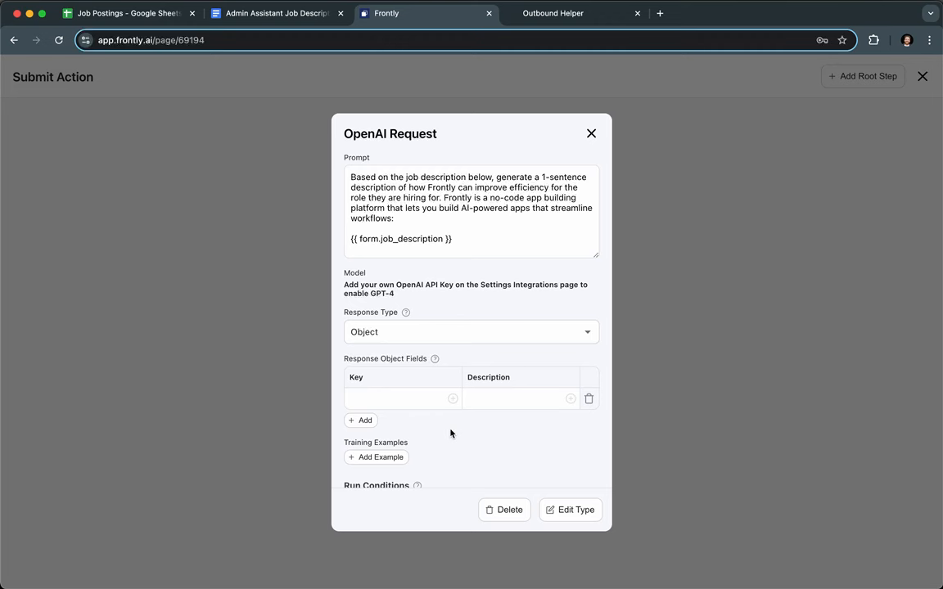
left_click(451, 336)
left_click(441, 360)
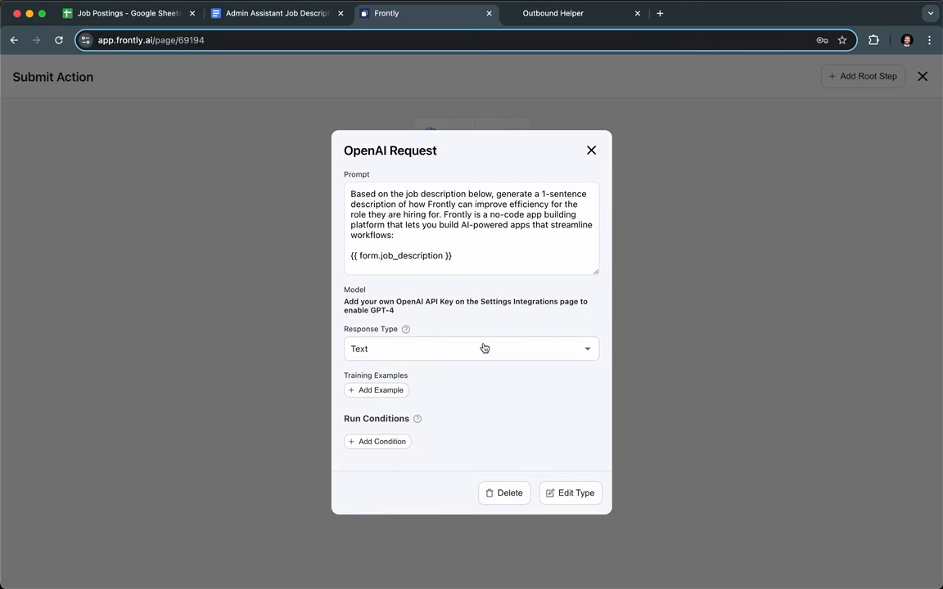
Step: Add a training example to the OpenAI request, look at its Prompt and Response fields, and delete the example
left_click(376, 392)
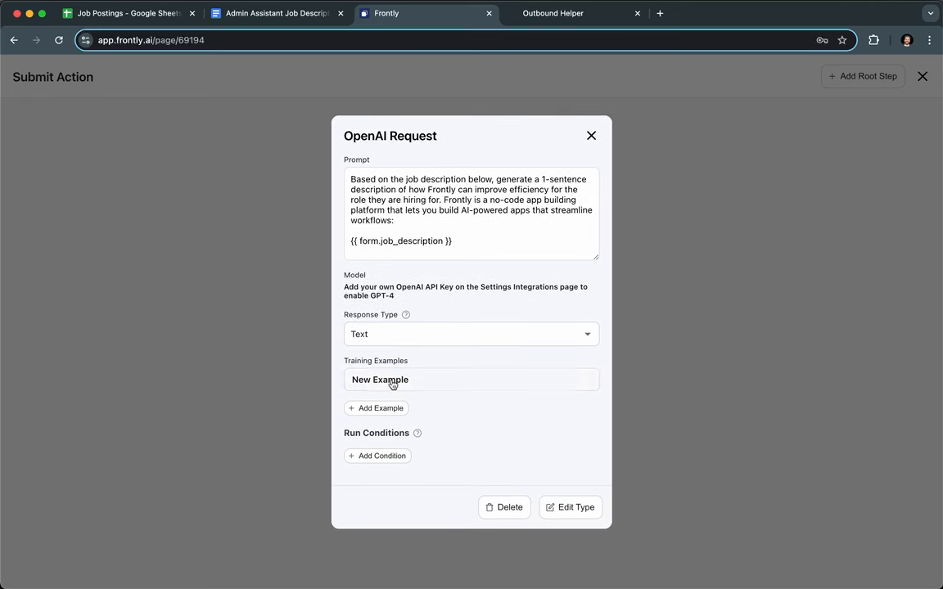
left_click(427, 383)
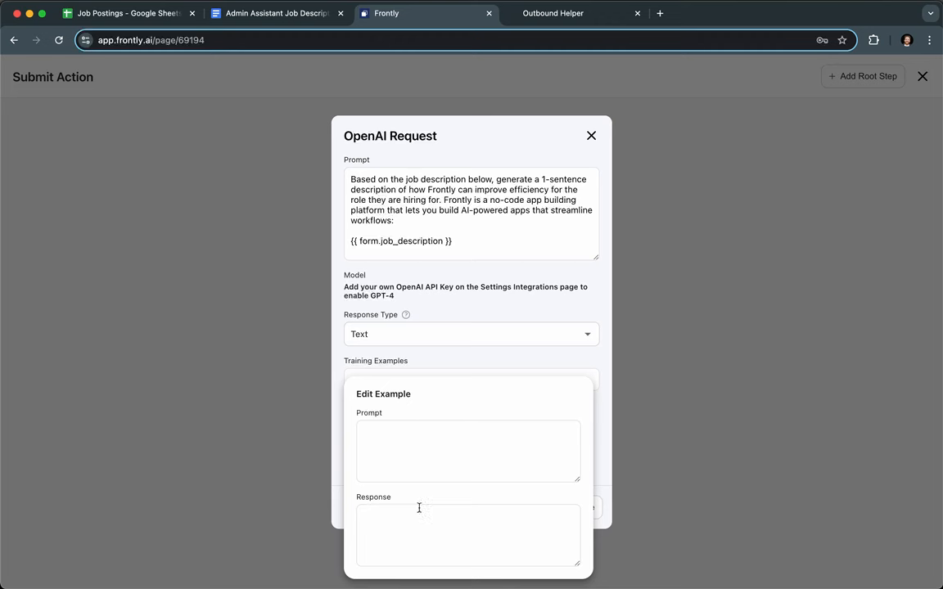
left_click(492, 364)
left_click(586, 380)
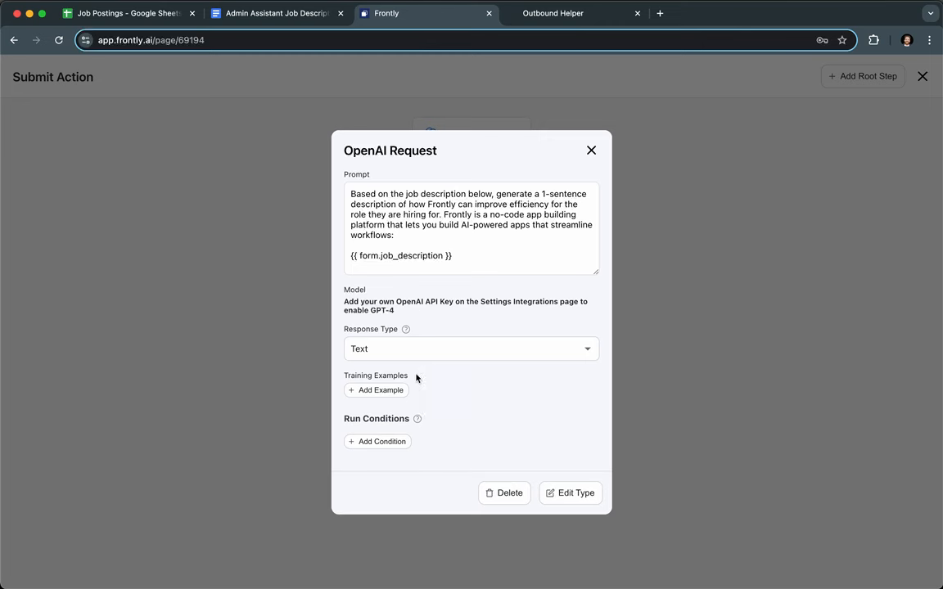
left_click(591, 150)
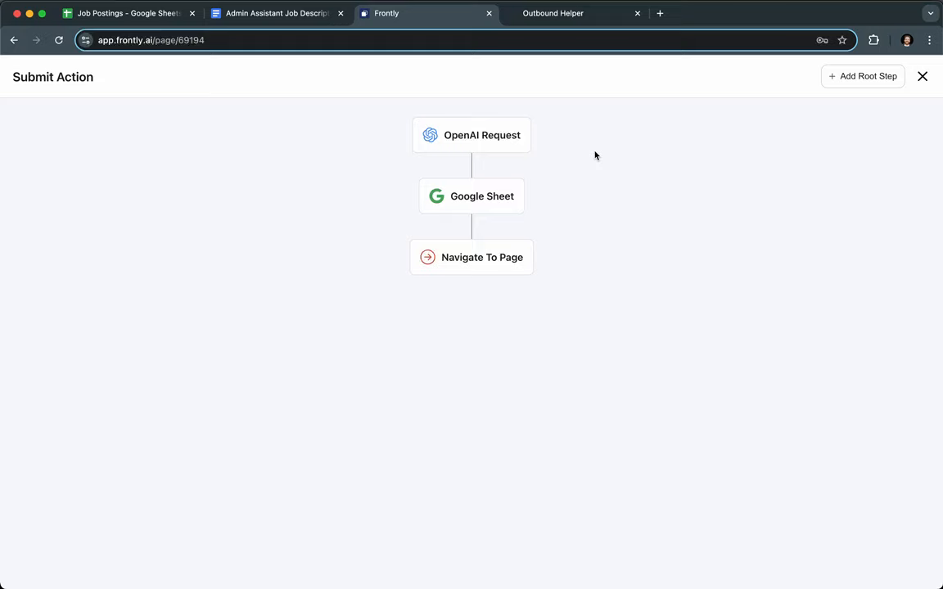
Step: In the live Outbound Helper app, shorten the Ai Content to end with "while ensuring seamless communication." and save the changes
left_click(527, 16)
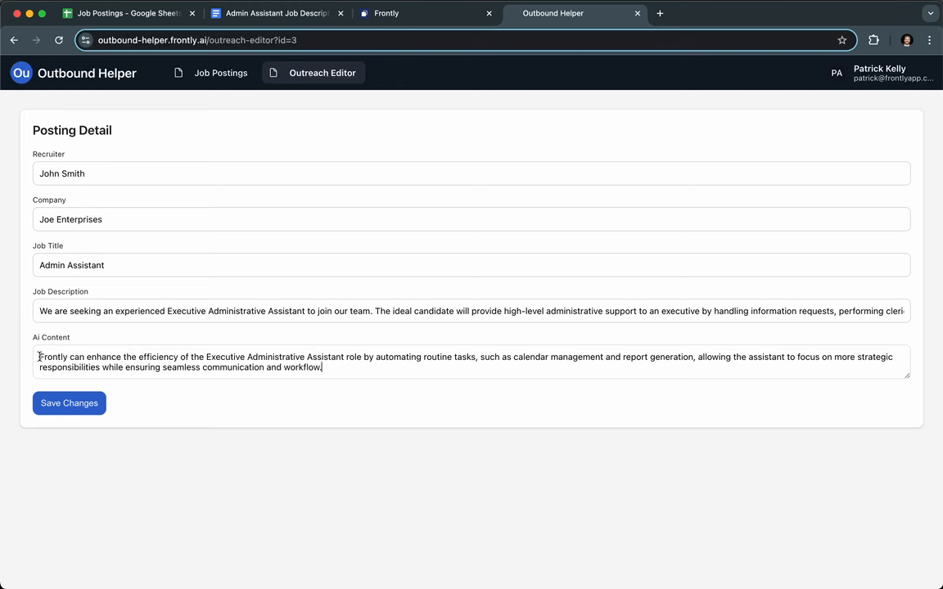
left_click_drag(37, 357, 340, 406)
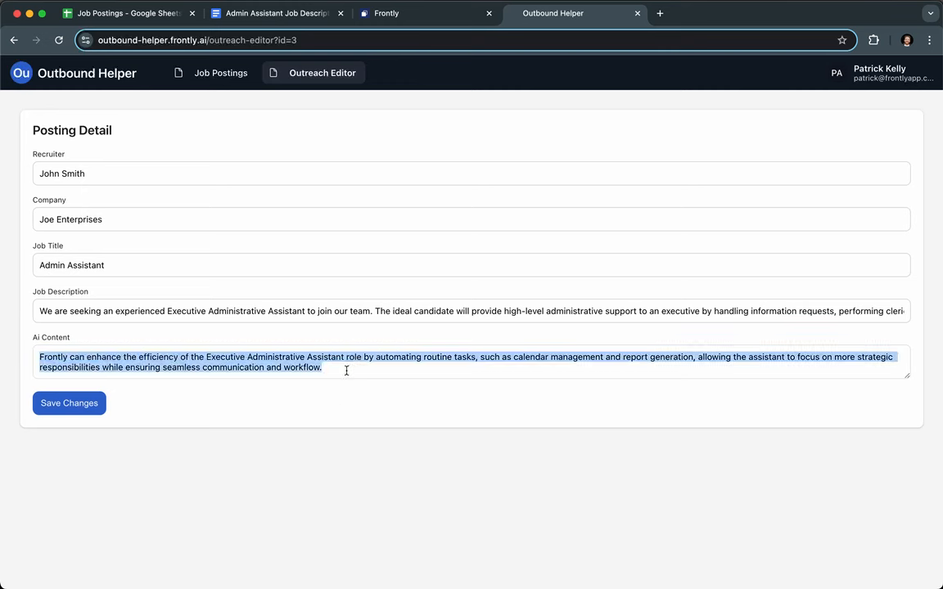
left_click(346, 369)
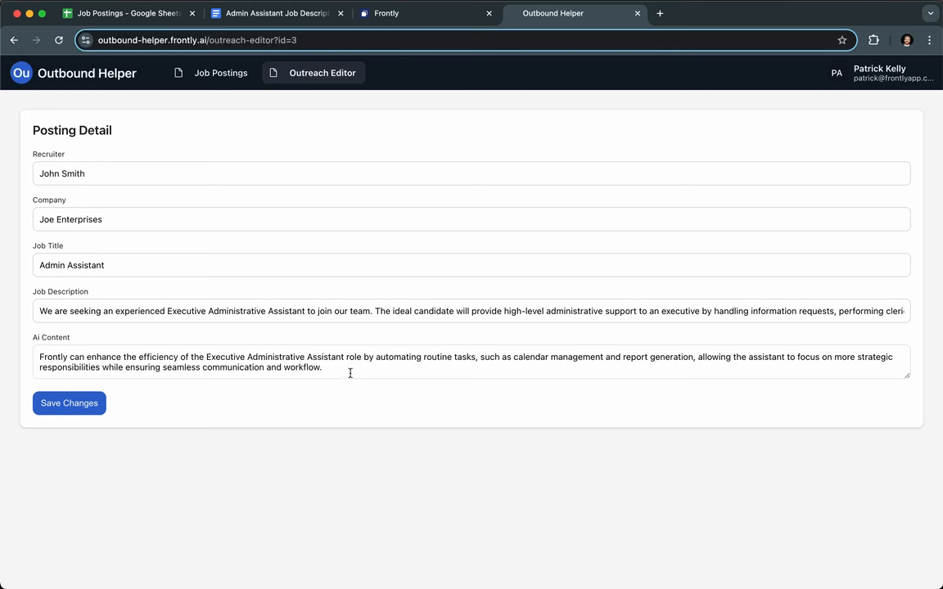
left_click_drag(345, 370, 86, 351)
left_click(342, 365)
left_click_drag(267, 369, 405, 370)
key("BackSpace")
type(".")
left_click(69, 402)
Step: Return to the Frontly builder, close the Submit Action editor and open the Outreach Editor page
left_click(402, 17)
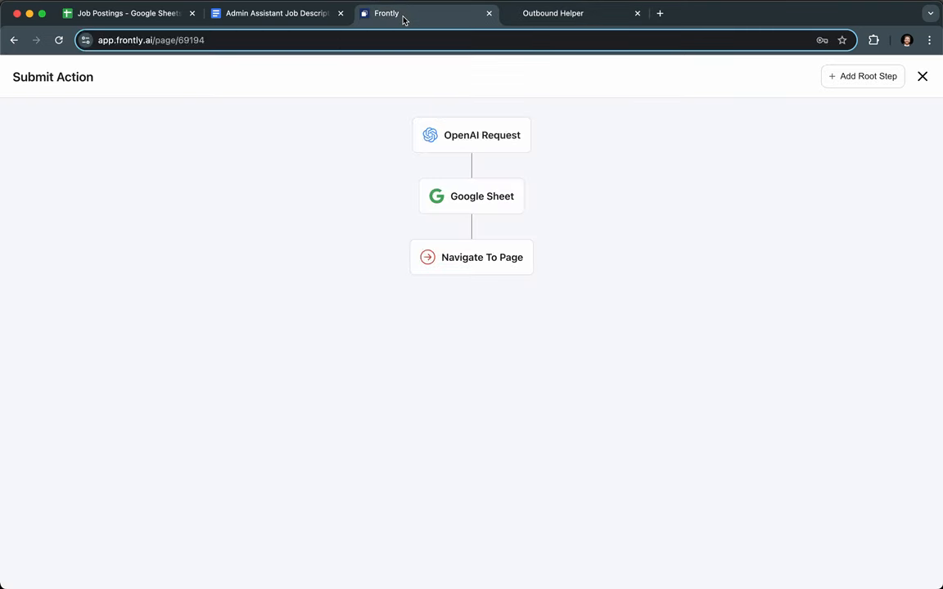
left_click(921, 76)
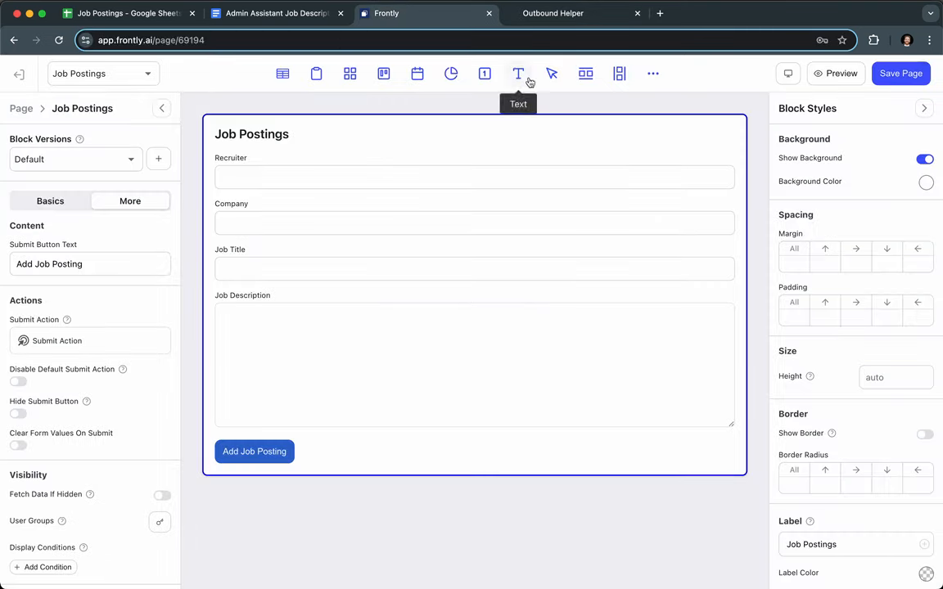
left_click(540, 18)
left_click(412, 15)
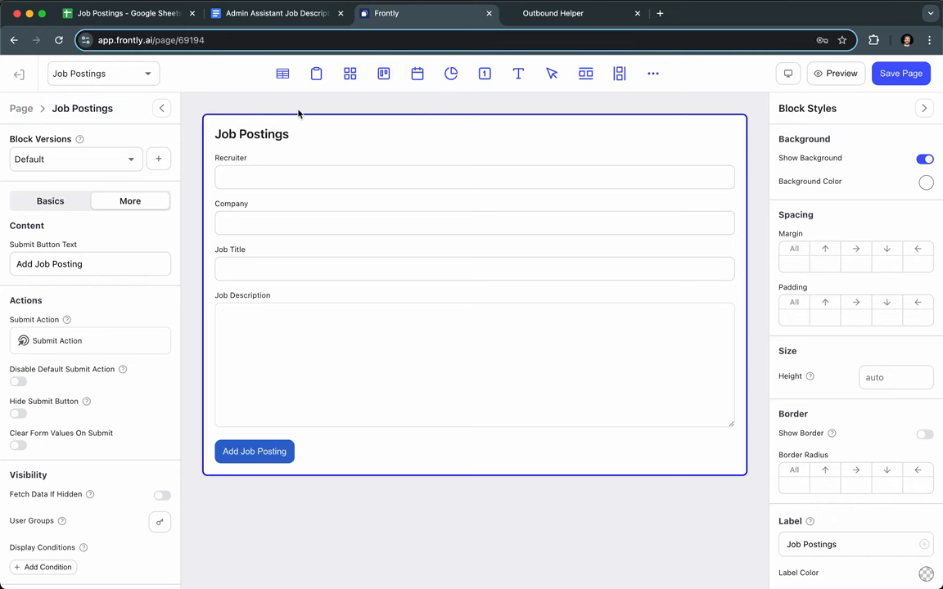
left_click(14, 106)
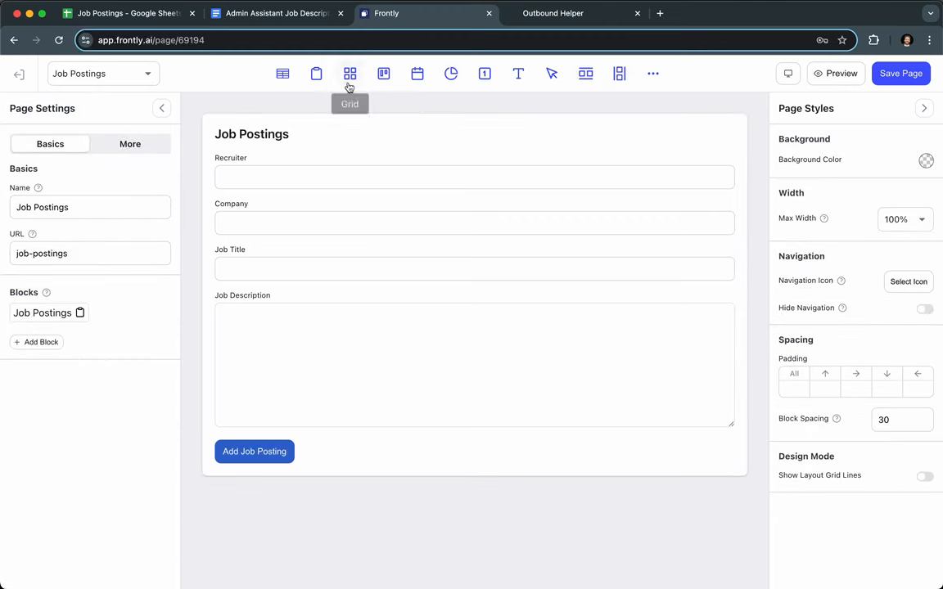
left_click(557, 20)
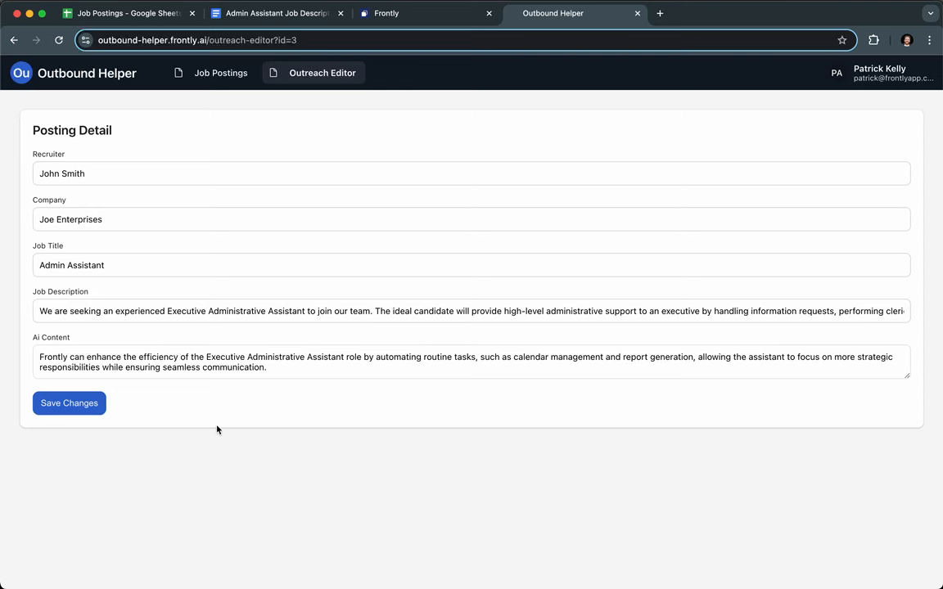
left_click(393, 16)
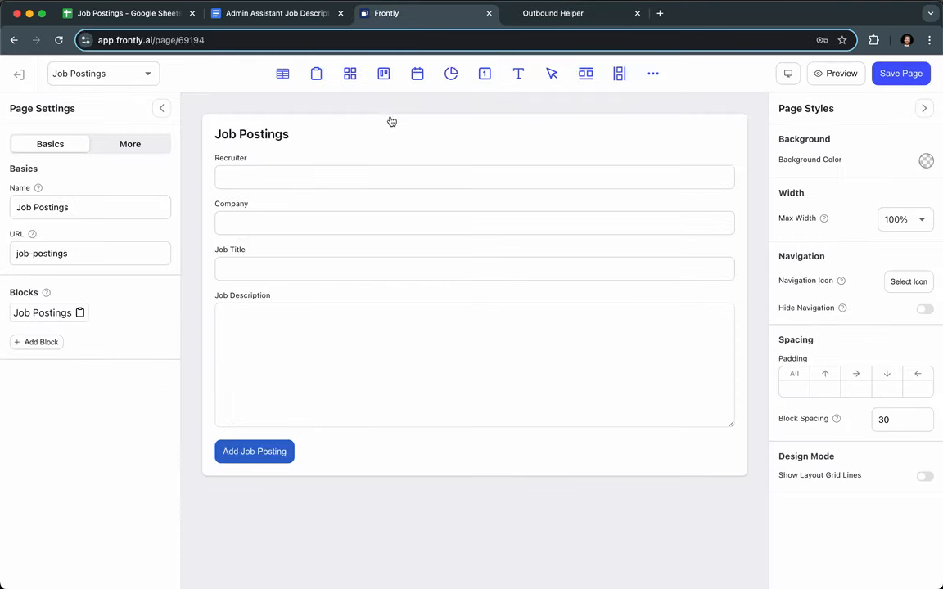
left_click(131, 73)
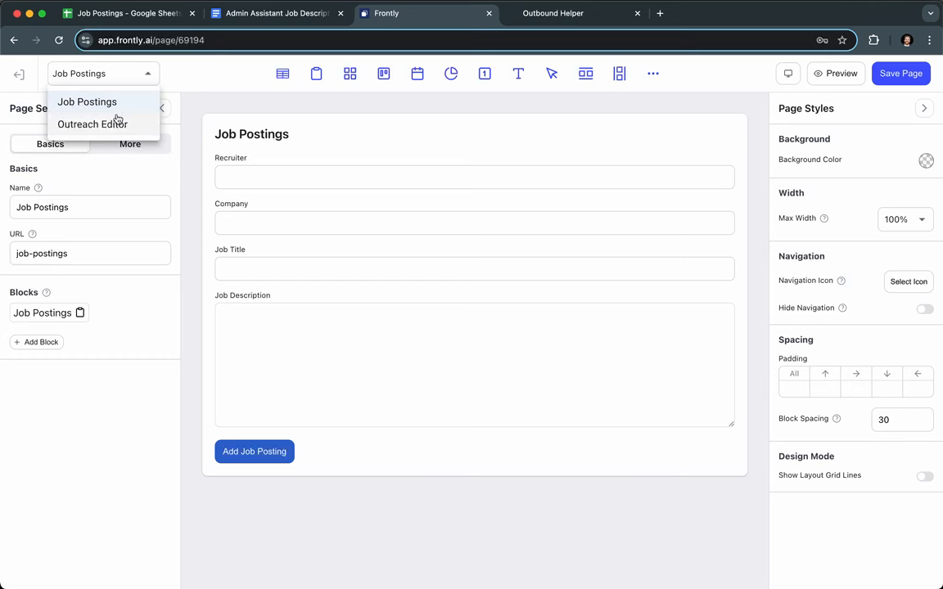
left_click(118, 124)
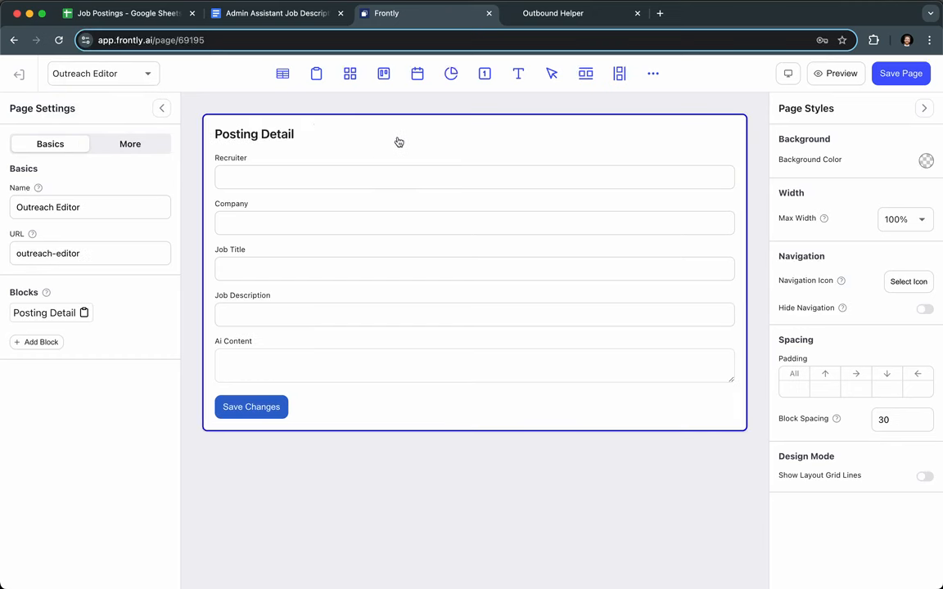
Step: Add a text block below the Posting Detail form with the text "Email Preview"
left_click(520, 76)
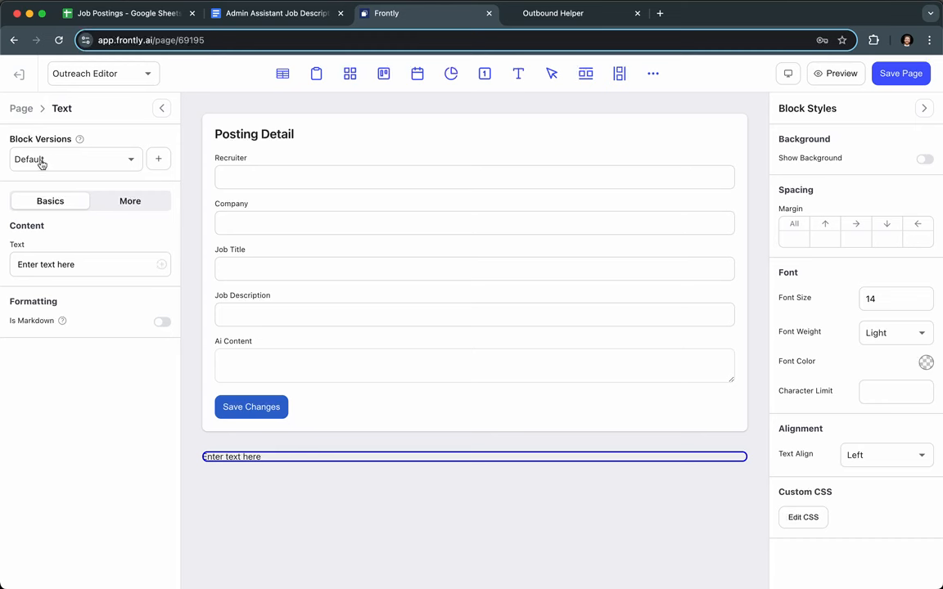
left_click(94, 268)
type("z")
key("super+a")
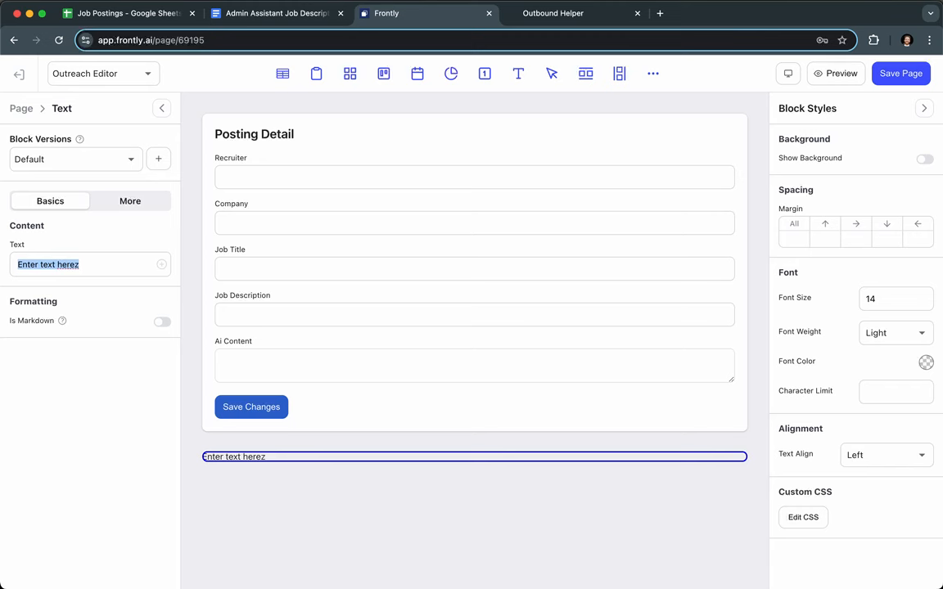
type("Email Preview")
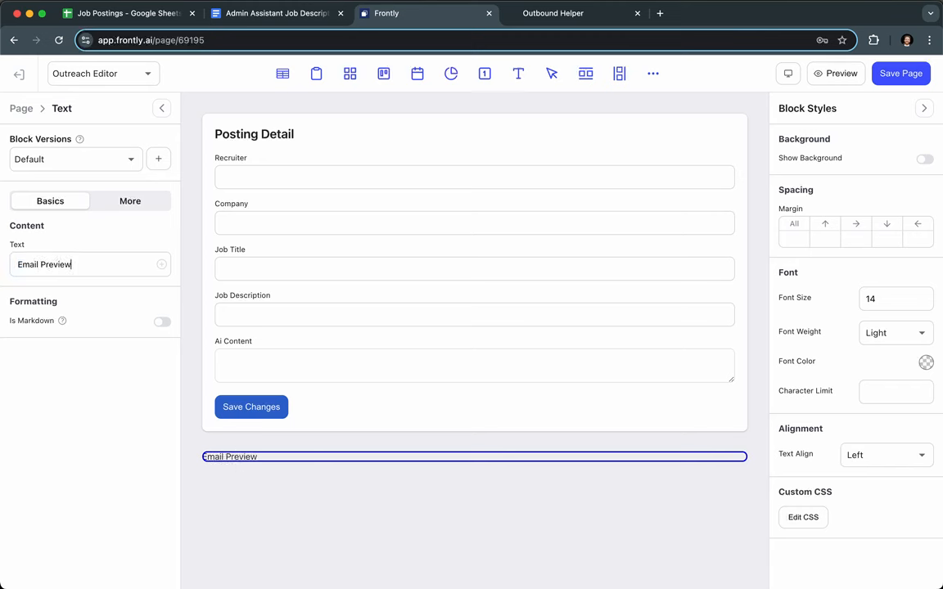
Step: Style the Email Preview text as a heading with font size 24 and Bold weight
triple_click(266, 457)
left_click_drag(884, 299, 818, 297)
type("20")
left_click_drag(881, 296, 810, 299)
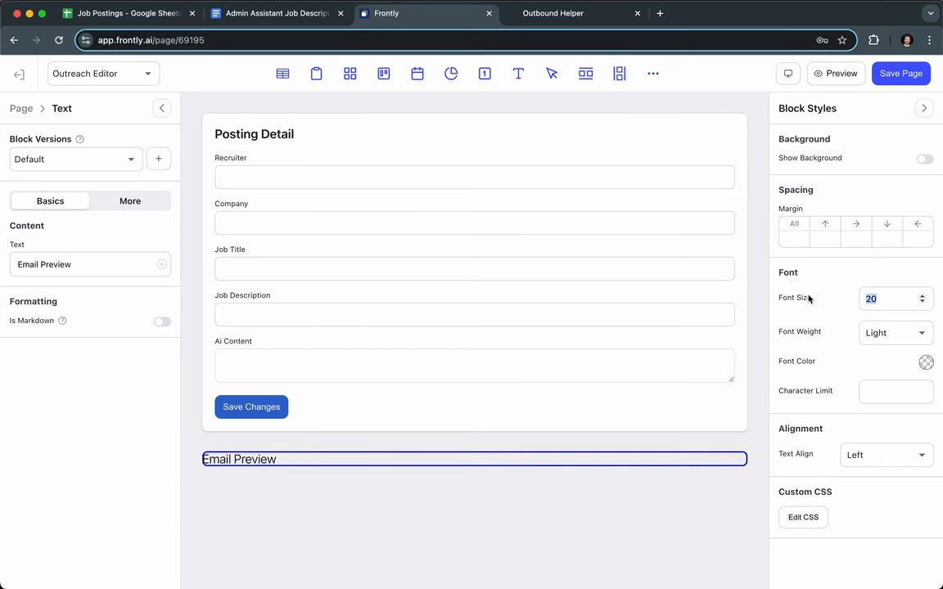
type("24")
left_click(892, 337)
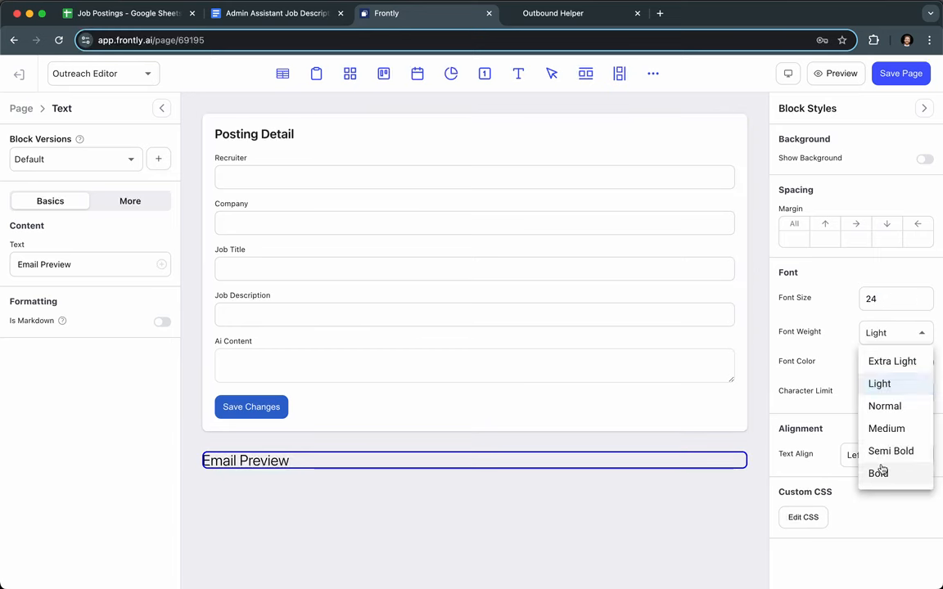
left_click(876, 475)
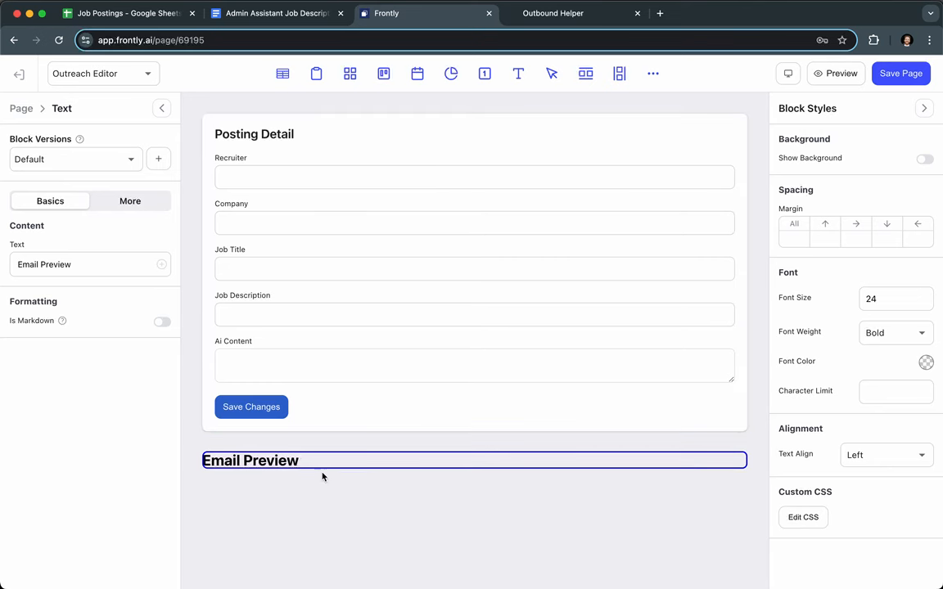
Step: Add a text block below the Email Preview heading and begin its text with "Hey {{ form.recruiter }}"
left_click(518, 73)
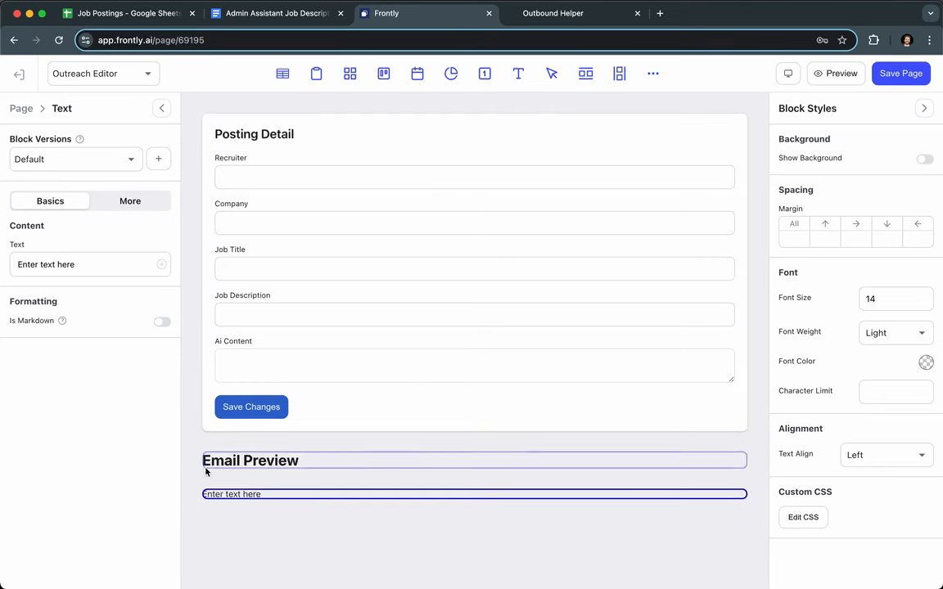
triple_click(85, 263)
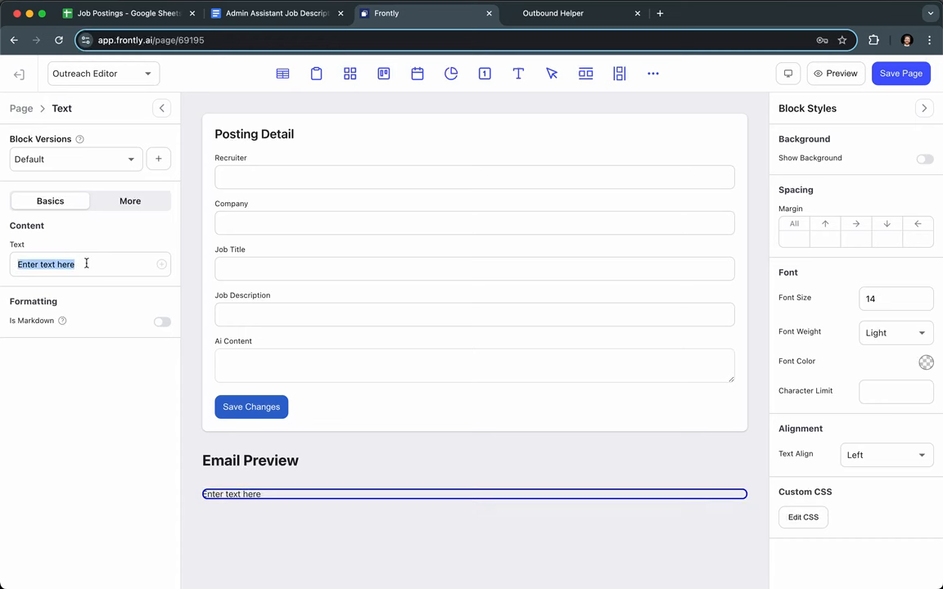
key("BackSpace")
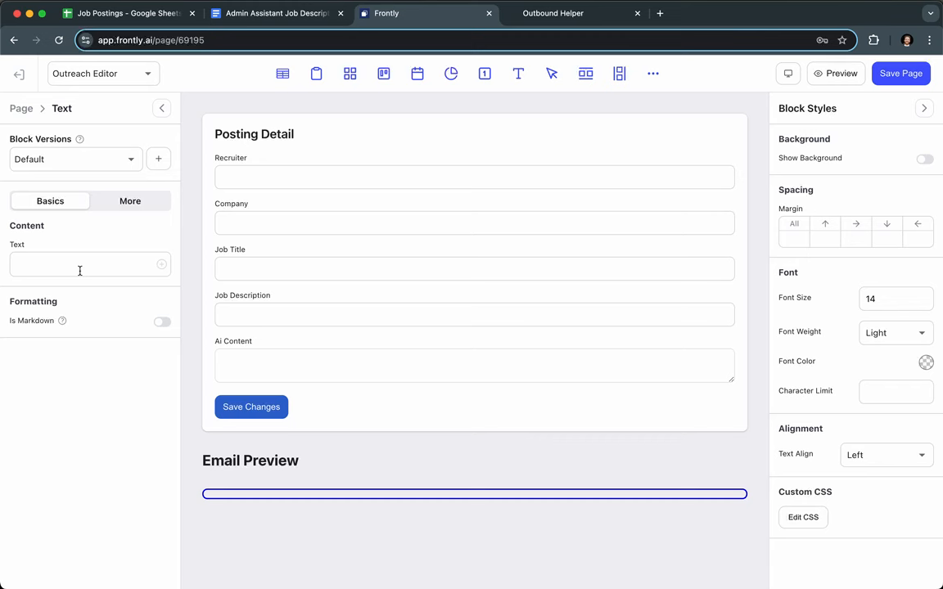
type("Hey {{ }")
type("}")
key("Left")
key("Left")
type("form.recruiter")
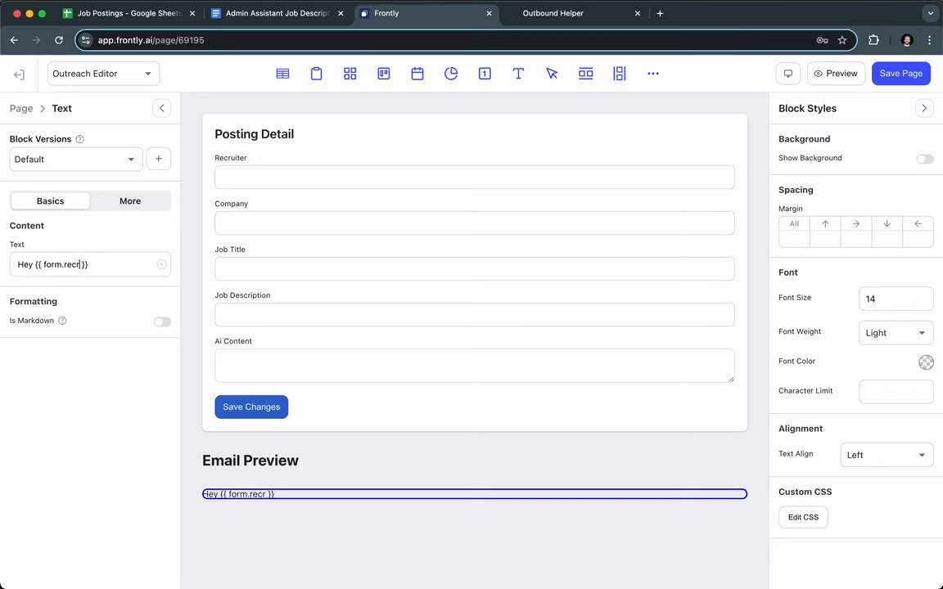
Step: Continue the greeting text with ", I saw your job posting for the {{ form.job_title }} role."
left_click(120, 270)
type(", I saw your j")
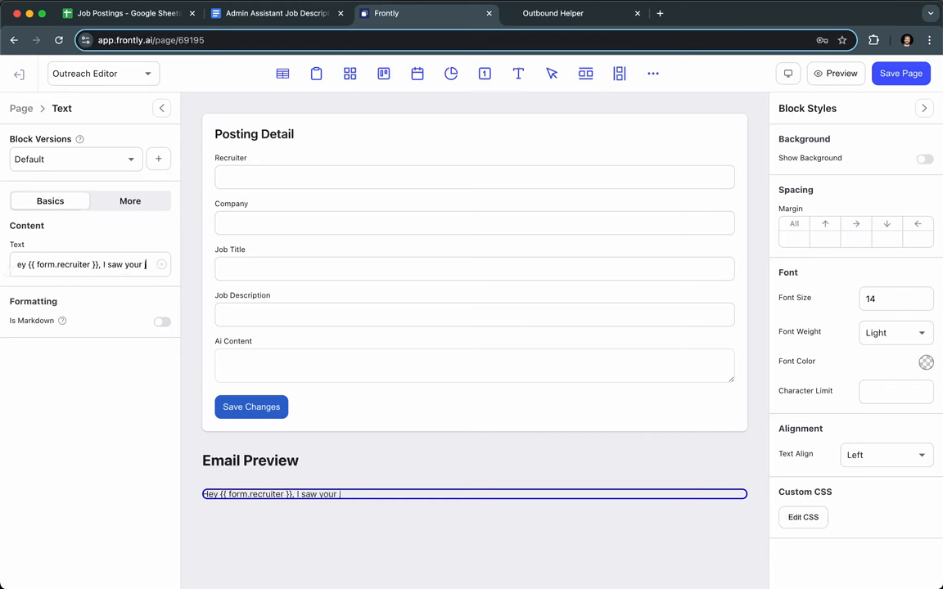
type("ob posting for the {{")
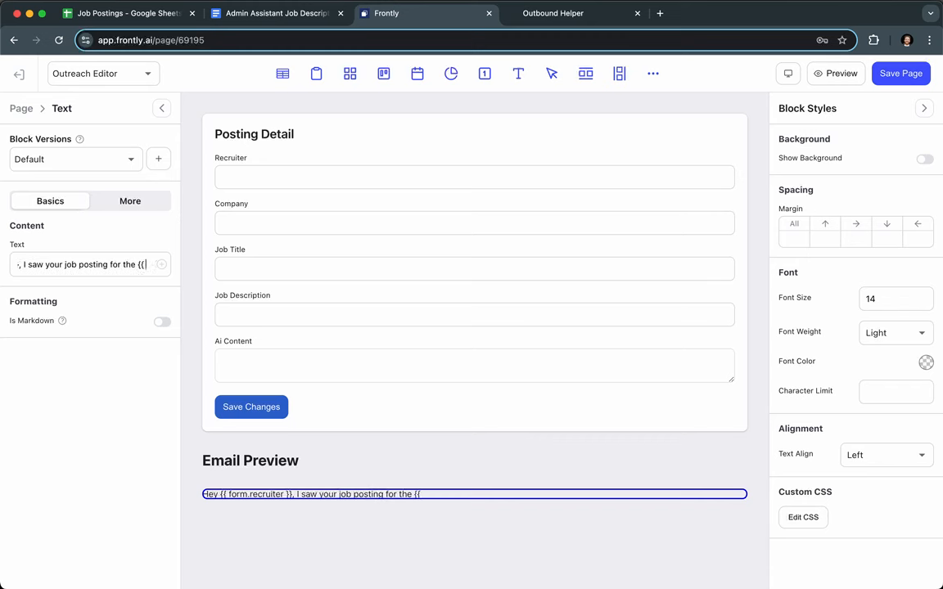
type(" form.job_title }} role.")
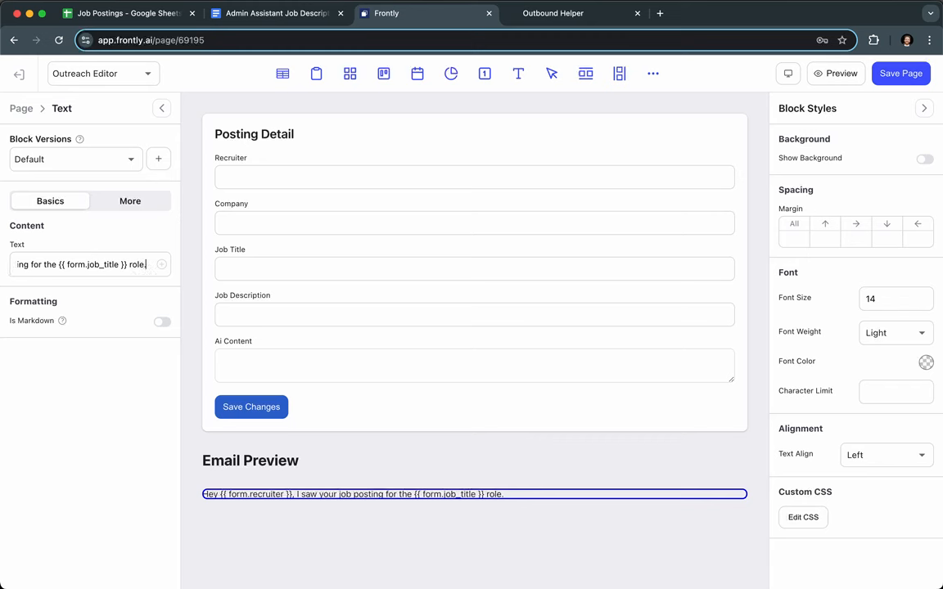
Step: Append "I think Frontly could really help in the following way: {{ form.ai_content }}" to the text block's message
type("rontly")
type(" could really help")
type(" in the following way")
type(": {{")
type(" }}")
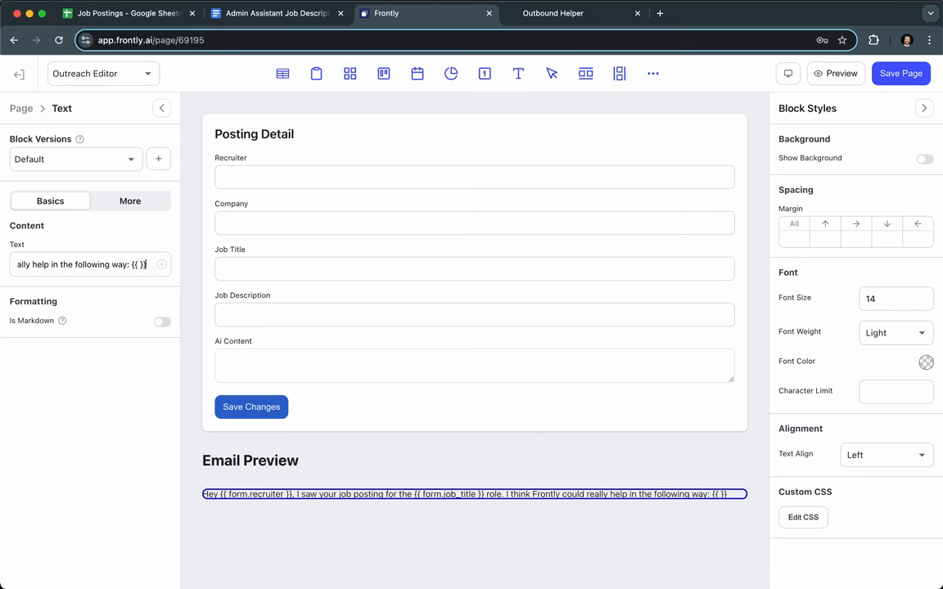
type("form.ai_contex")
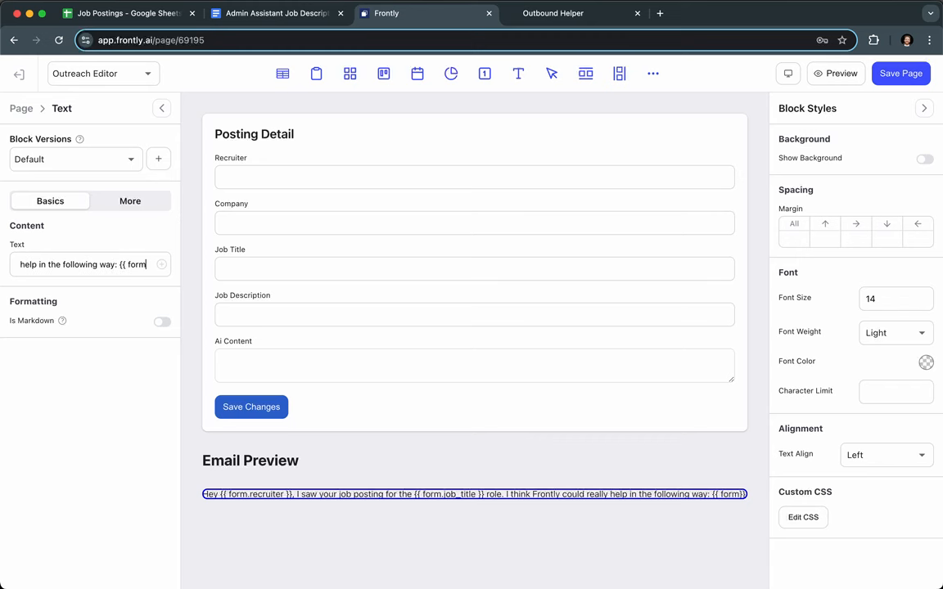
type("t")
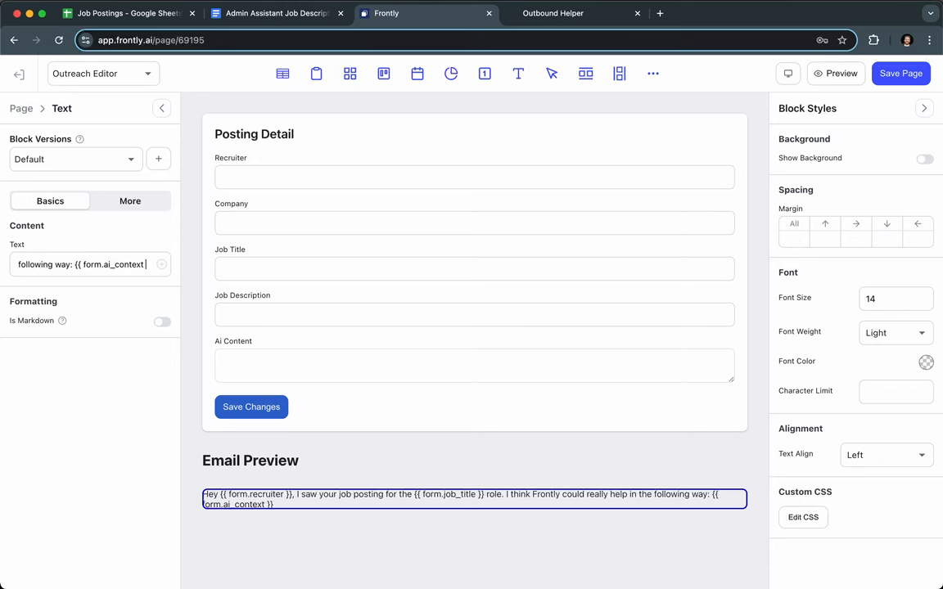
key("BackSpace")
key("BackSpace")
key("BackSpace")
type("nt")
Step: Cut the entire message out of the text block and delete the emptied block from the page
left_click_drag(130, 266, 164, 270)
key("Right")
left_click_drag(103, 269, 3, 271)
left_click(91, 264)
key("super+a")
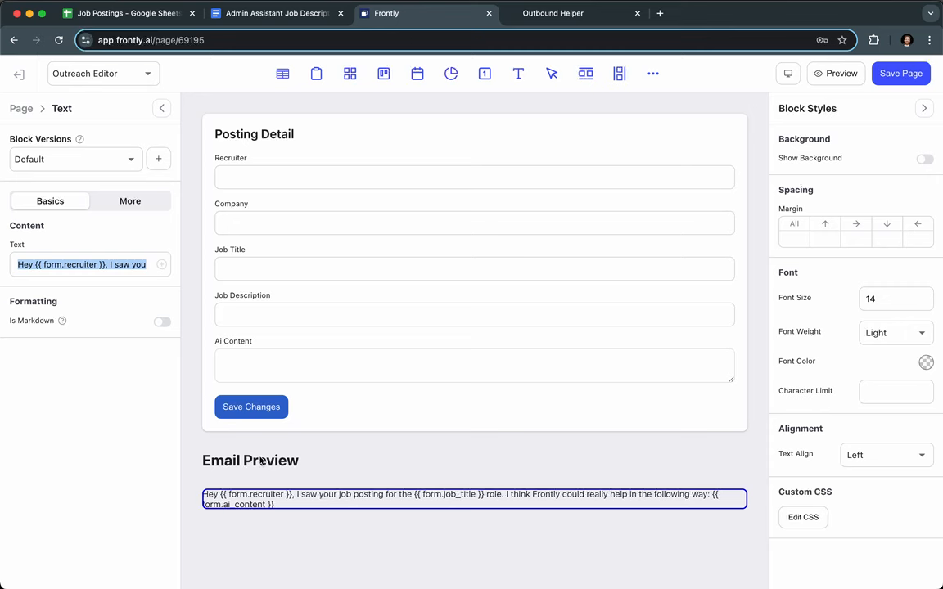
key("BackSpace")
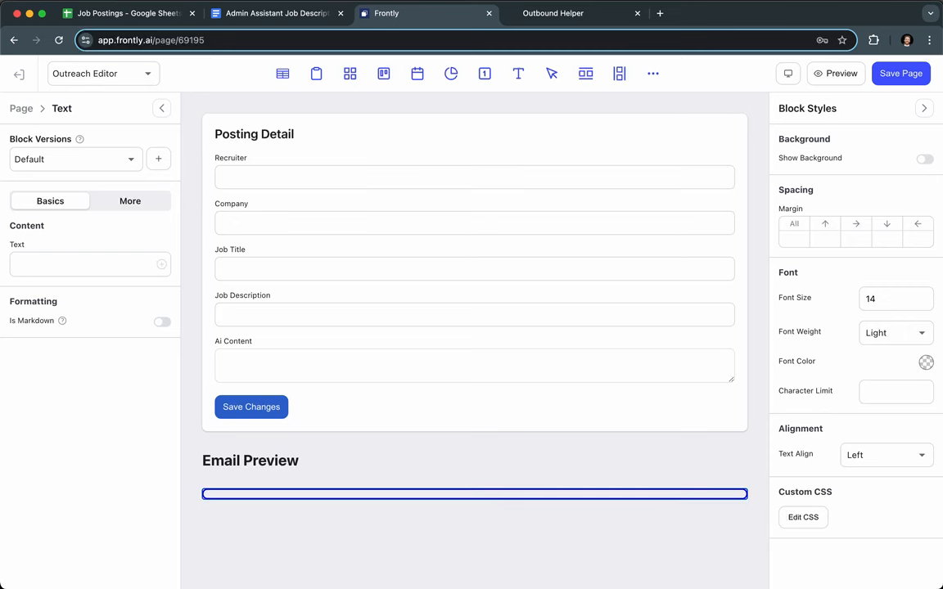
left_click(20, 108)
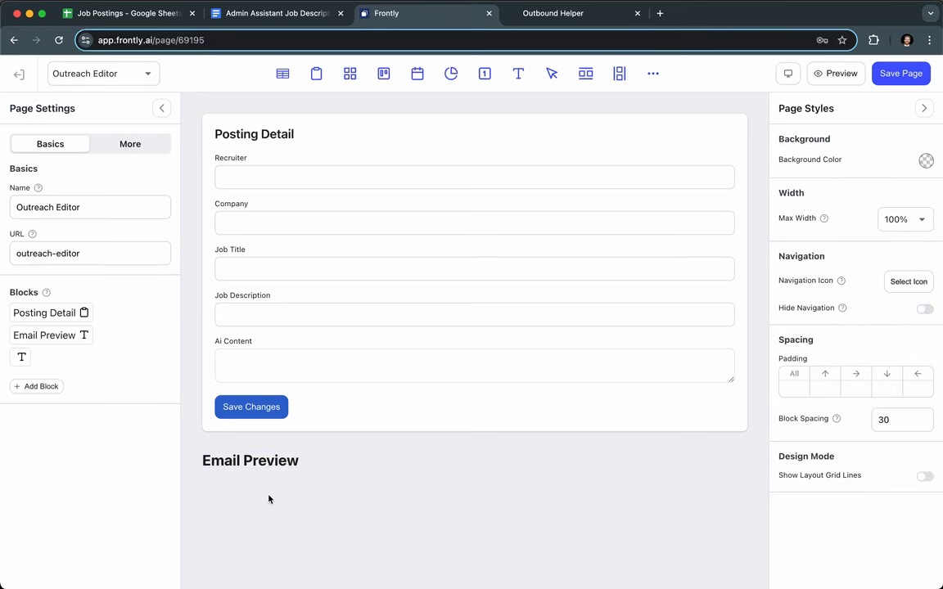
left_click(21, 357)
key("Delete")
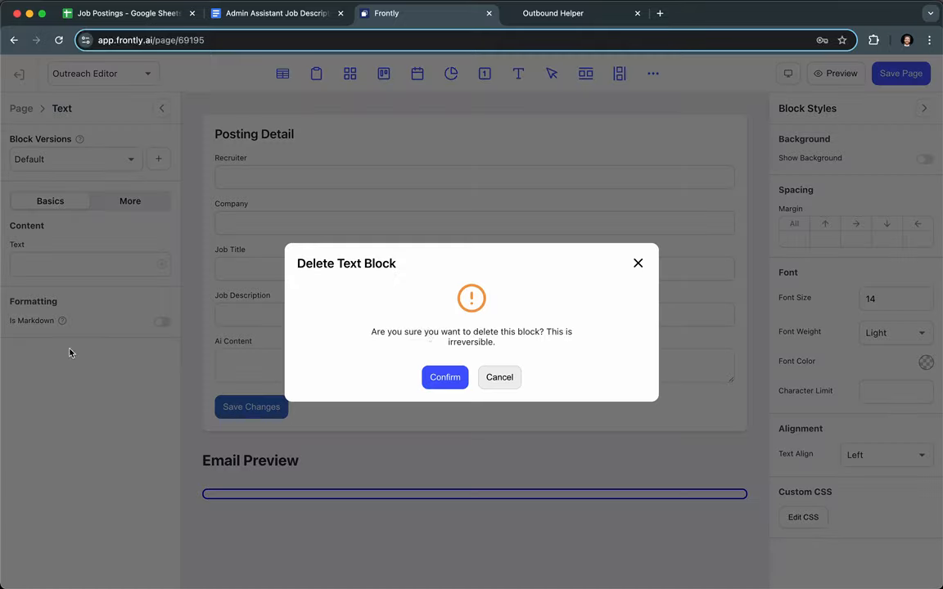
left_click(444, 379)
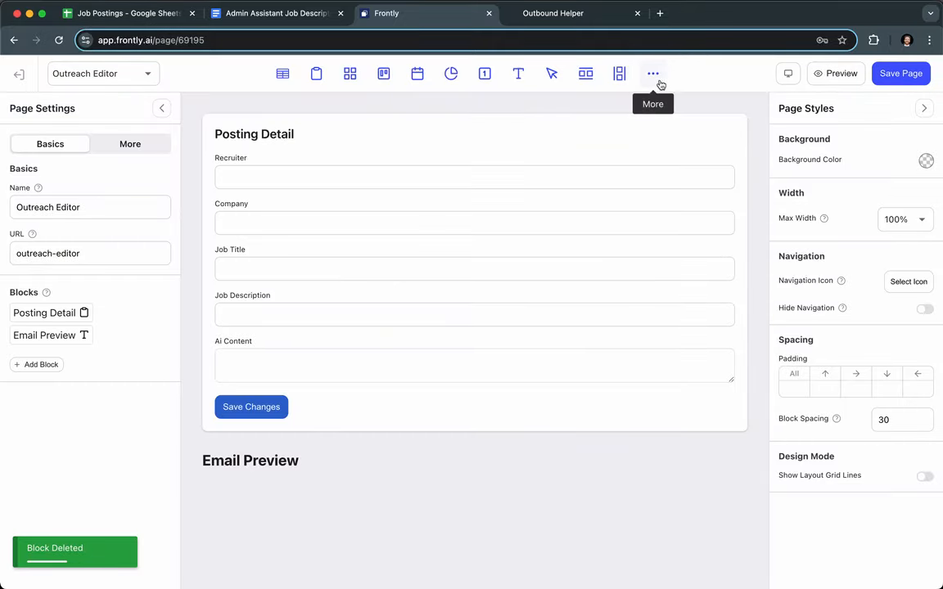
Step: Add a RichText block below the Email Preview heading and paste the cut message as its content
left_click(659, 84)
type("rich")
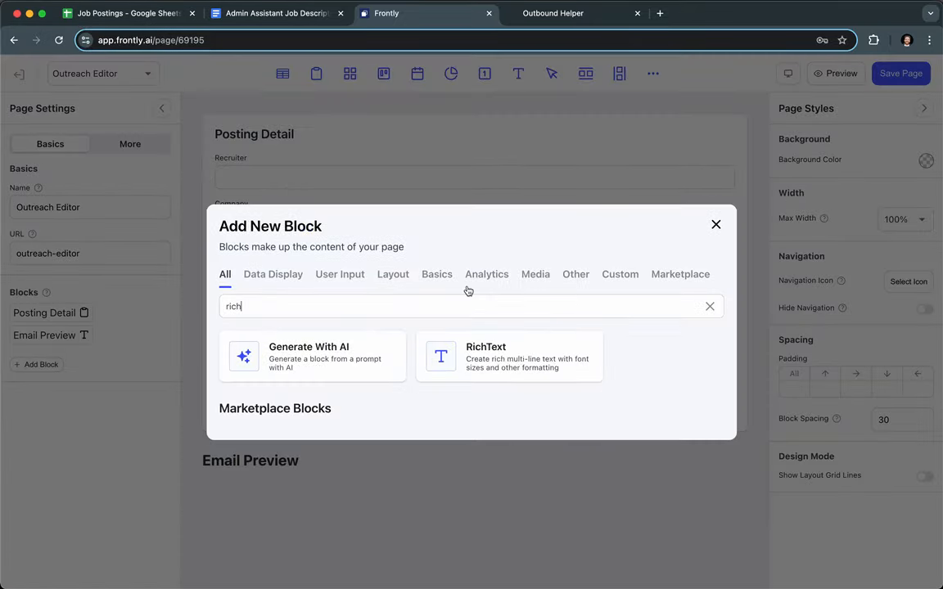
left_click(488, 359)
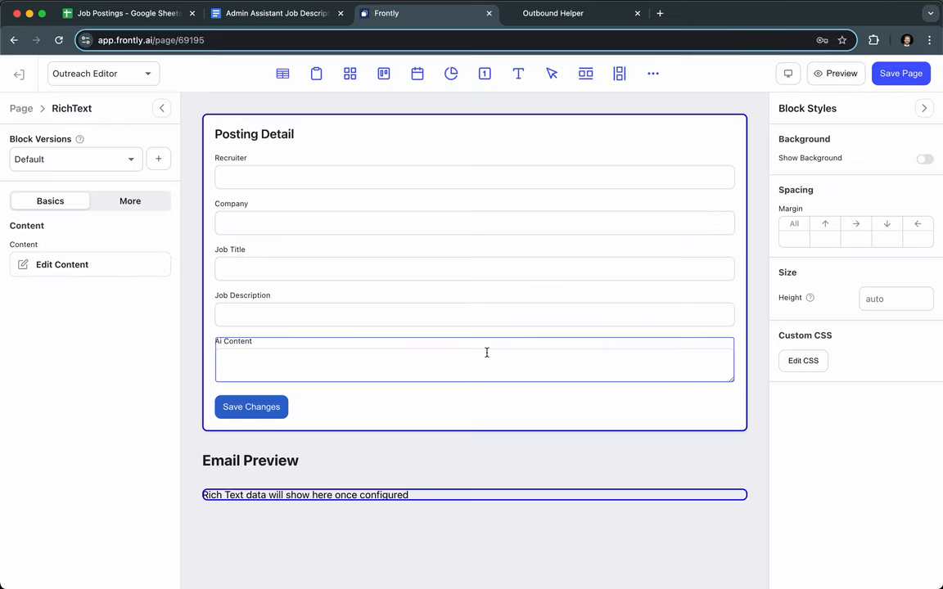
left_click(93, 270)
type("Hey {{ form.recruiter }},I saw your job posting for the {{ form.job_title }} role. I think Frontly could really help in the following way: {{ form.ai_content }}")
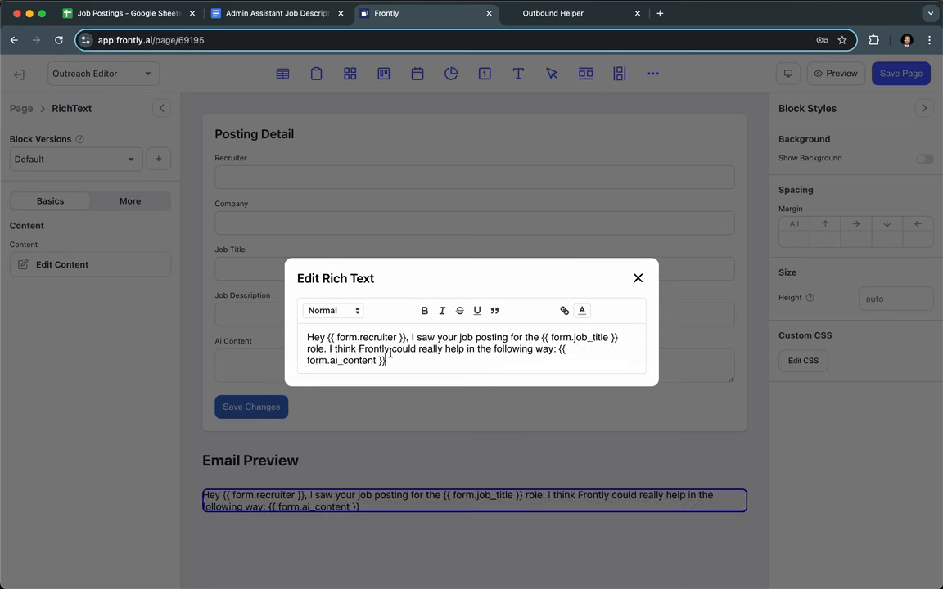
Step: Split the message into separate paragraphs after the greeting "Hey {{ form.recruiter }}," and after the sentence ending in "role."
key("Return")
key("Return")
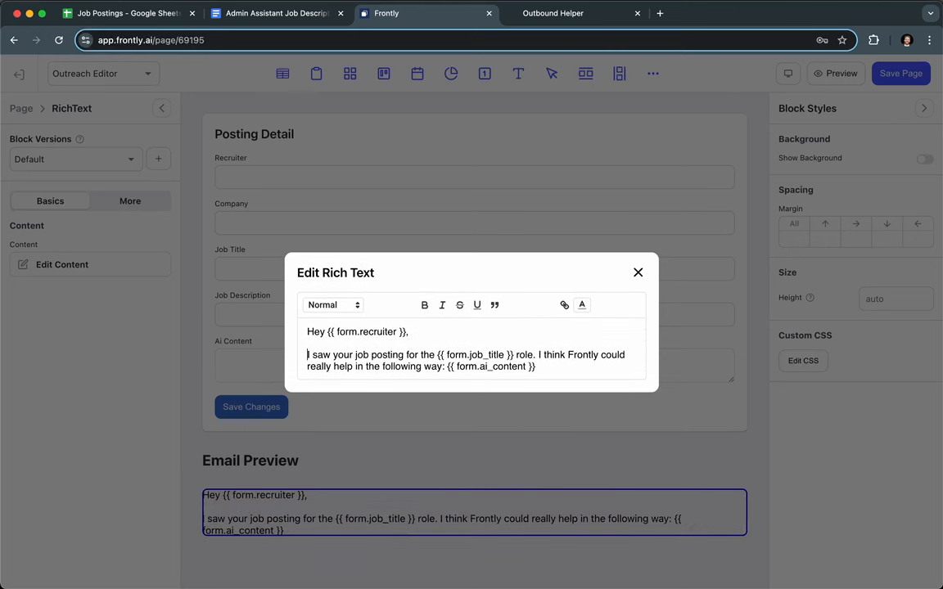
left_click(540, 354)
key("BackSpace")
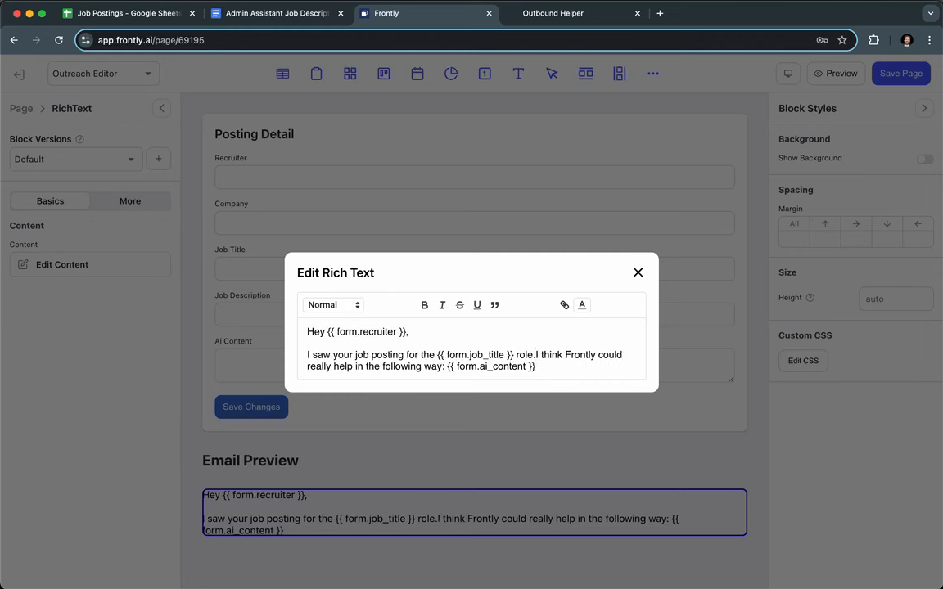
key("Return")
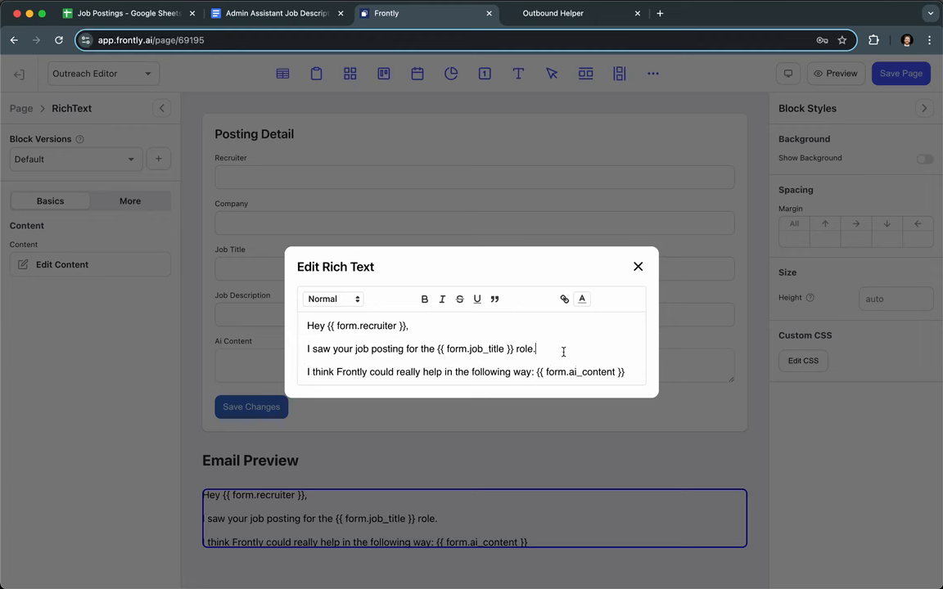
Step: Insert the paragraph "Are you looking for ways to increase the efficiency of this role?" after "role." and put {{ form.ai_content }} on its own line
key("Return")
type("Are you looking for ways to incease the")
left_click(442, 360)
type("r")
left_click(514, 360)
type("efficiency of this role?")
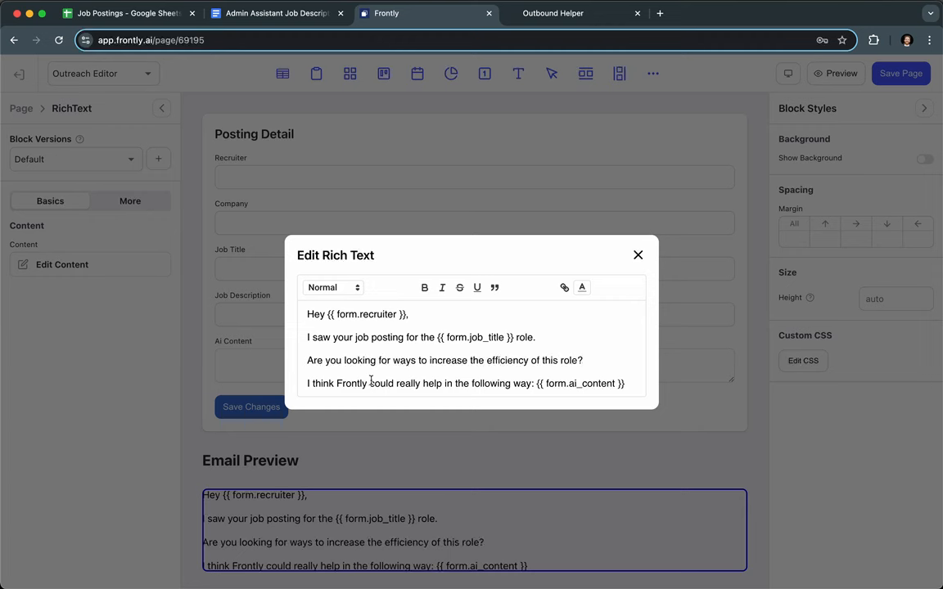
left_click(536, 383)
key("shift+Return")
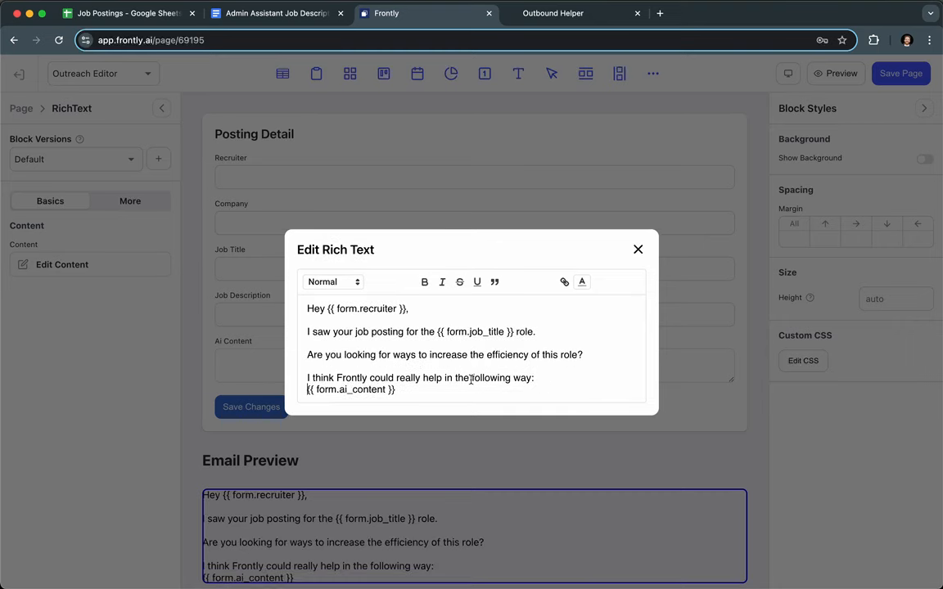
Step: Check in the Job Postings spreadsheet how the generated text in the ai_content column is worded
left_click(152, 13)
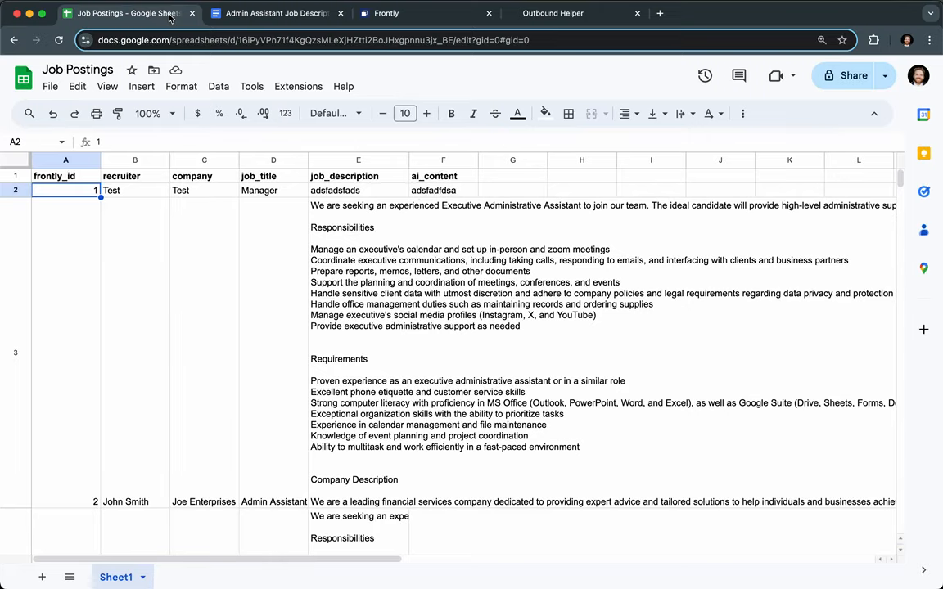
scroll(369, 326, "down", 5)
scroll(370, 326, "up", 10)
scroll(370, 325, "right", 3)
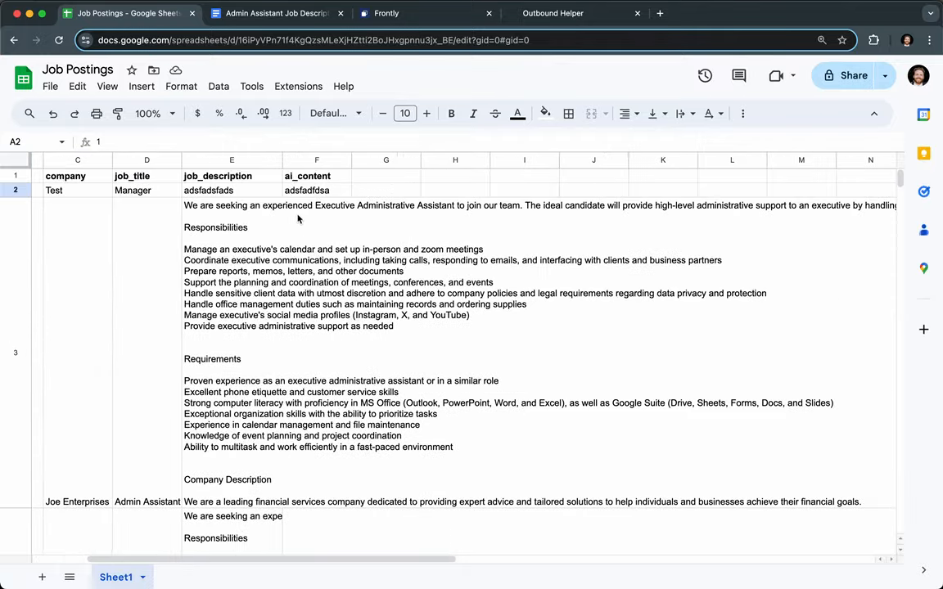
left_click(311, 190)
key("Down")
scroll(304, 375, "down", 5)
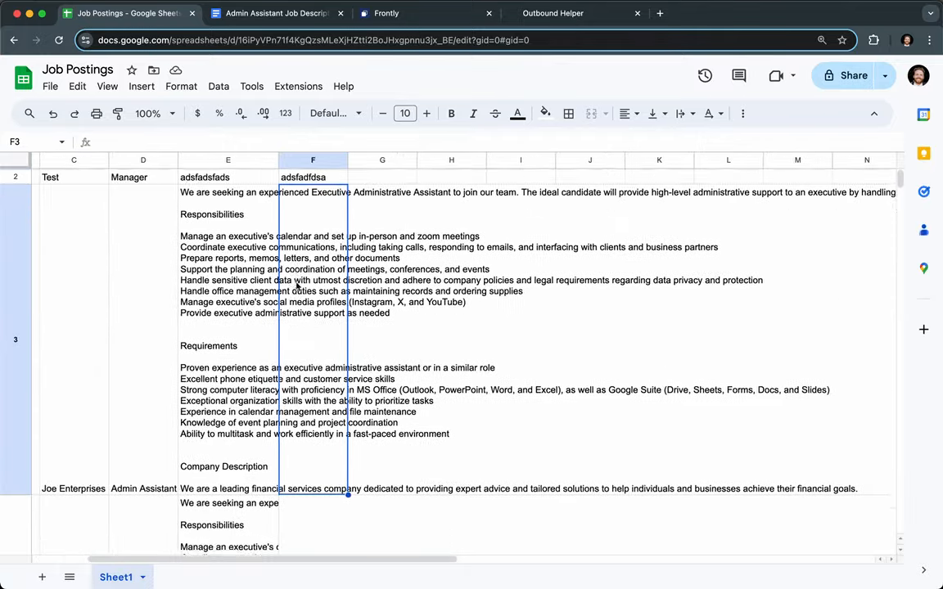
left_click(308, 430)
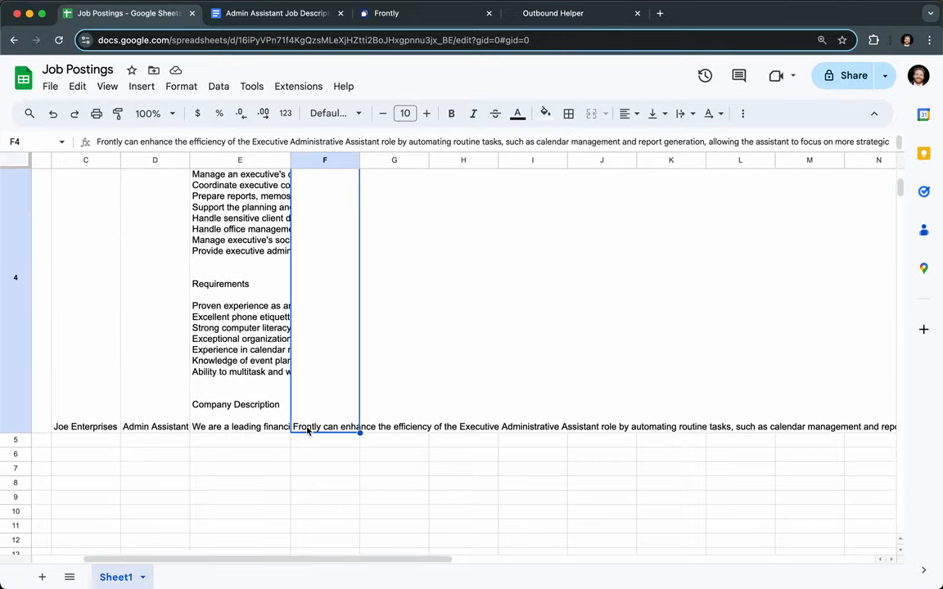
scroll(308, 429, "right", 2)
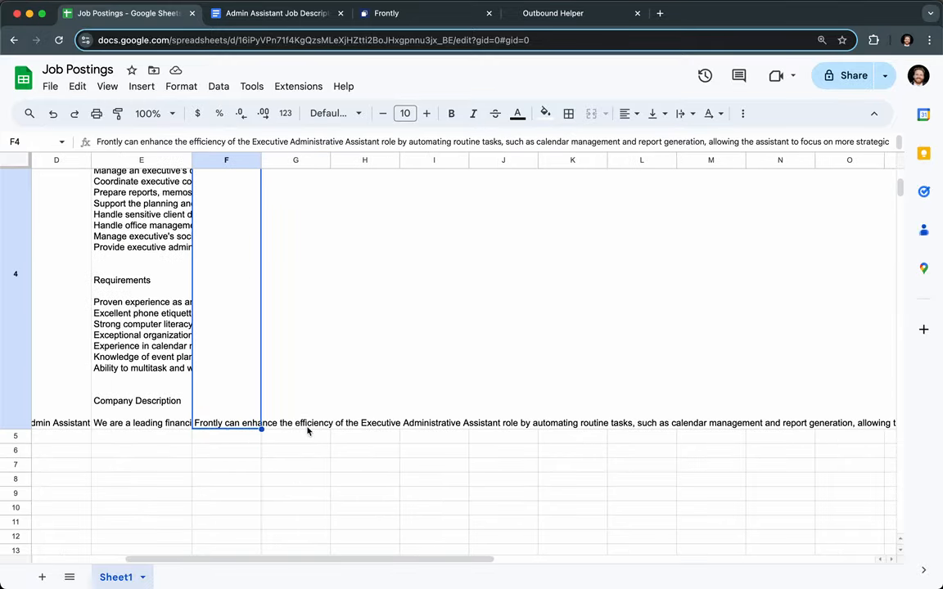
Step: Return to the Frontly builder and remove the line "I think Frontly could really help in the following way:" from the message
left_click(379, 15)
left_click_drag(557, 377, 307, 377)
key("BackSpace")
key("BackSpace")
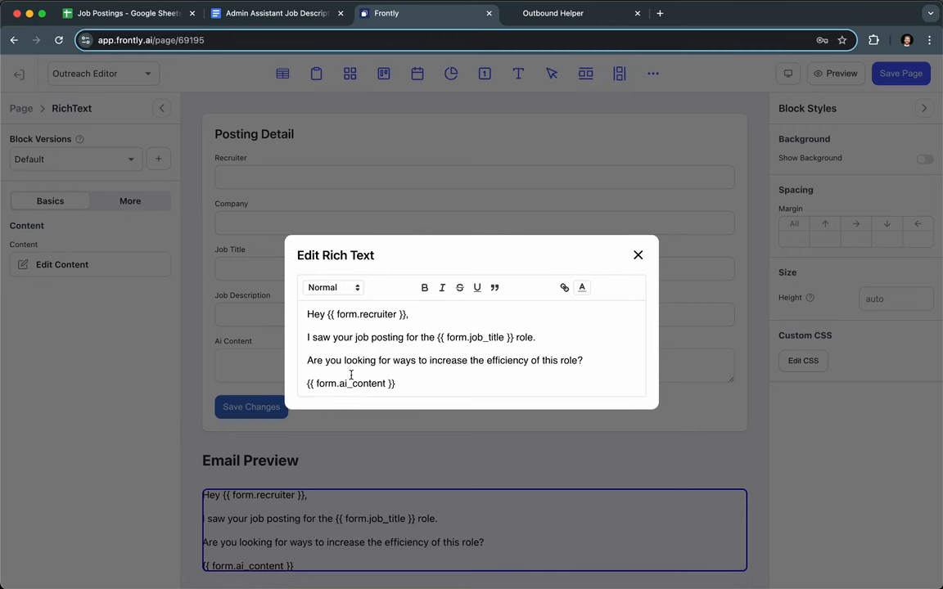
Step: End the message with the paragraph "Let me know if you want to learn more!" and a signature of the sender's first name plus "@ Frontly"
left_click(411, 383)
key("Return")
type("Let me know")
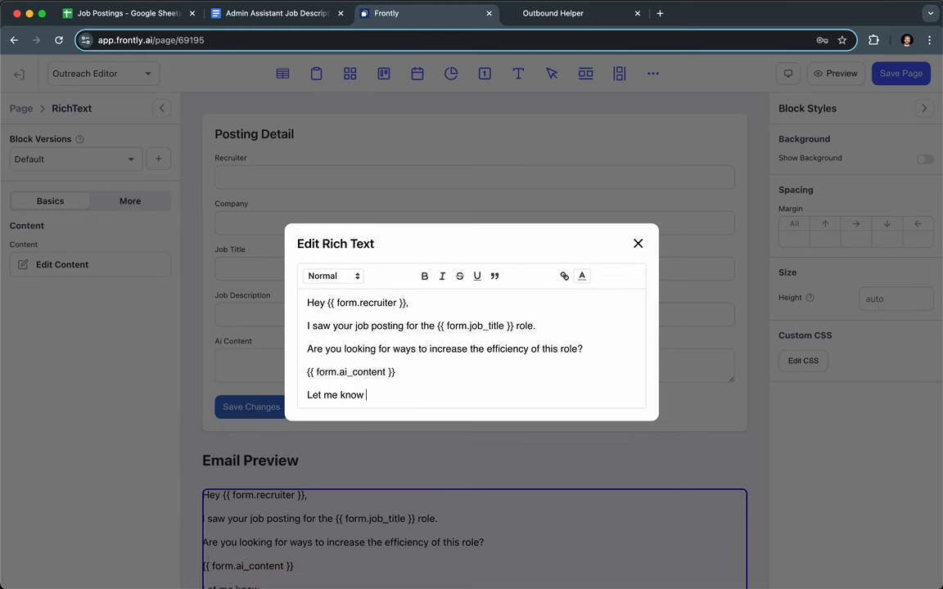
type(" if you want to learn")
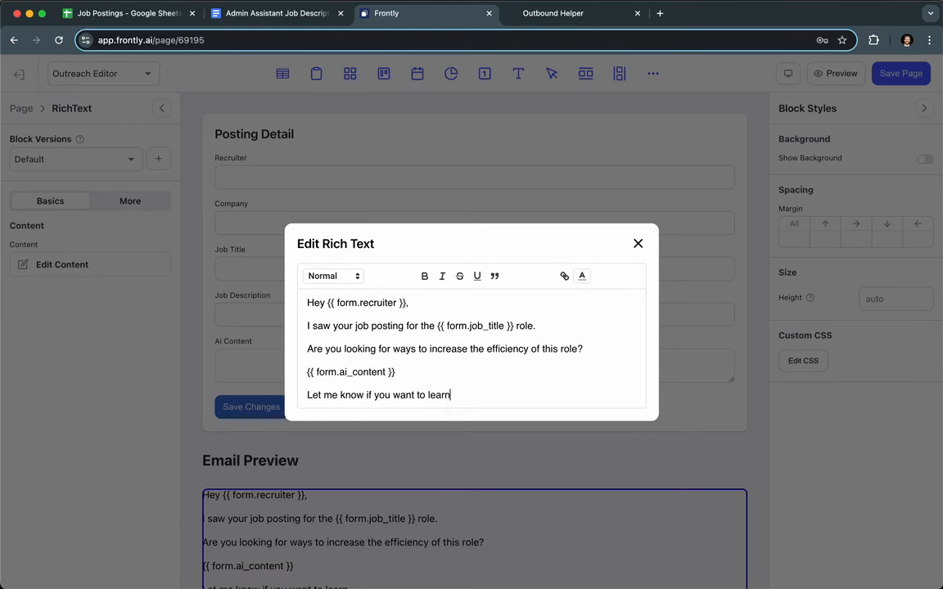
type(" more!")
key("Return")
type("Patrick @ Frontly")
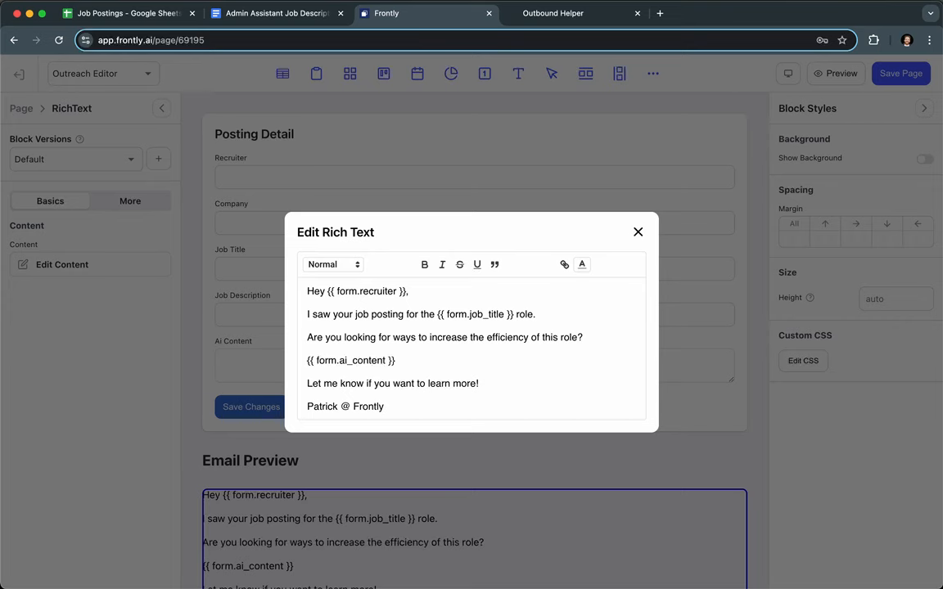
Step: Close the rich text editor, save the Outreach Editor page and switch to the live Outbound Helper app
left_click(638, 233)
scroll(433, 409, "down", 1)
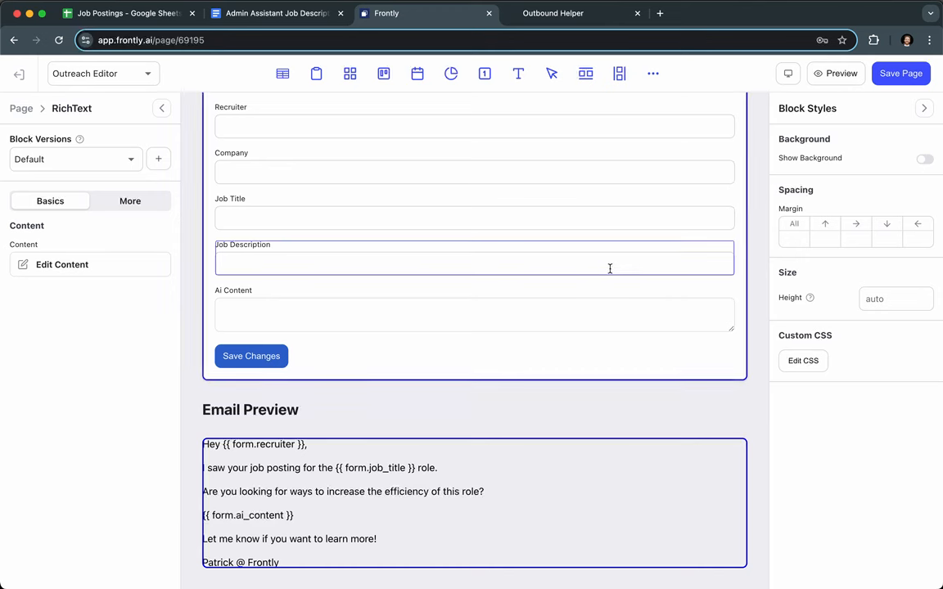
left_click(894, 79)
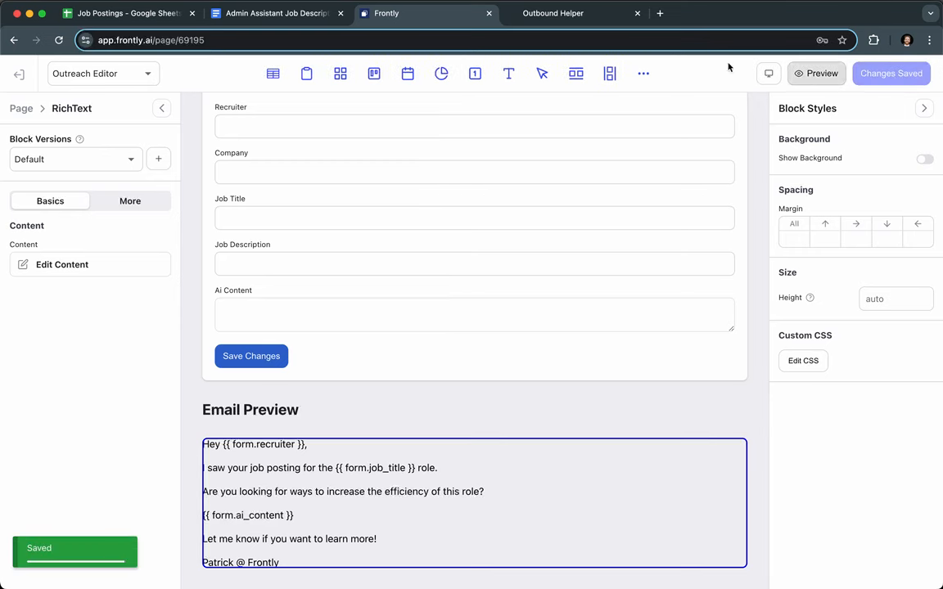
left_click(568, 20)
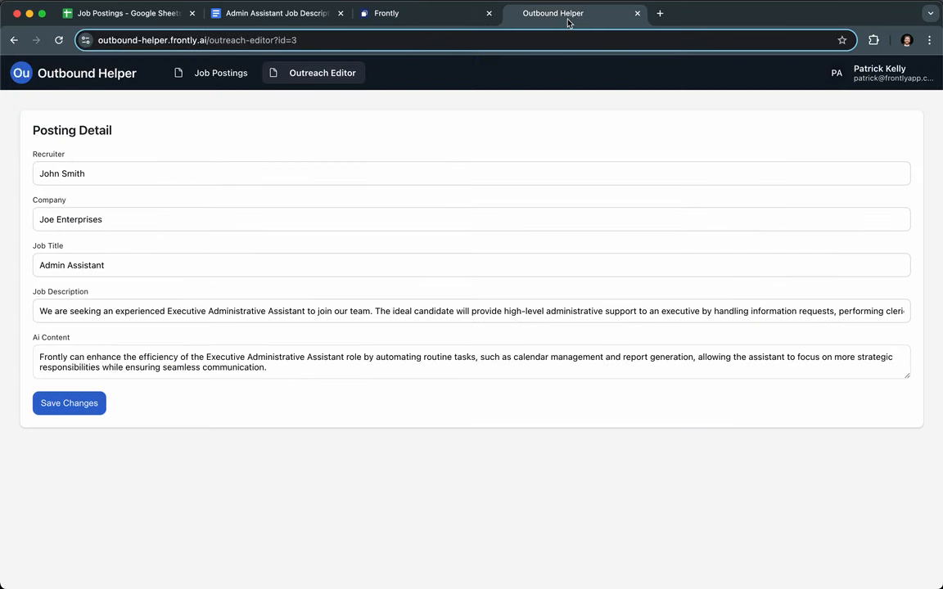
Step: Reload the live Outreach Editor page and read through the message in the email preview
left_click(391, 43)
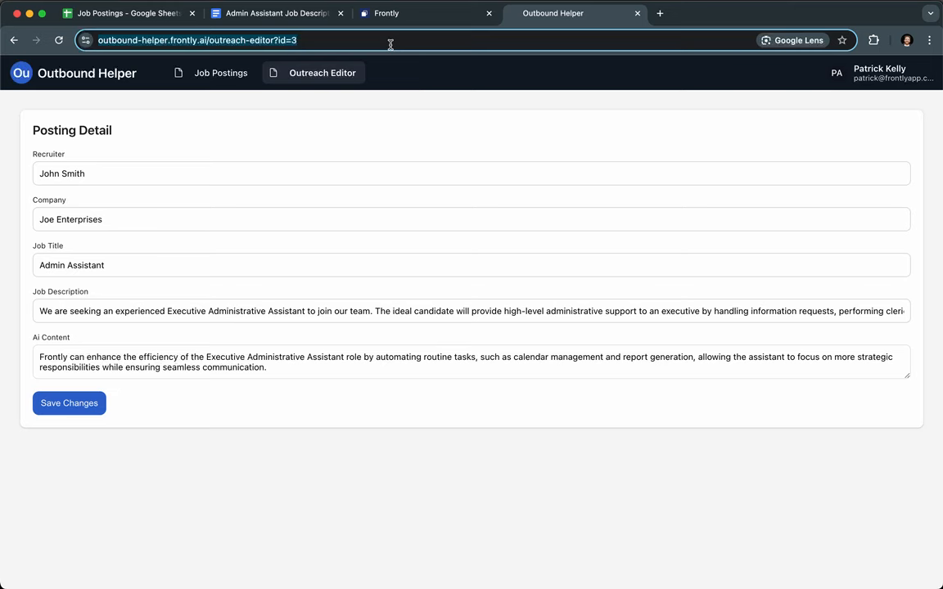
key("Return")
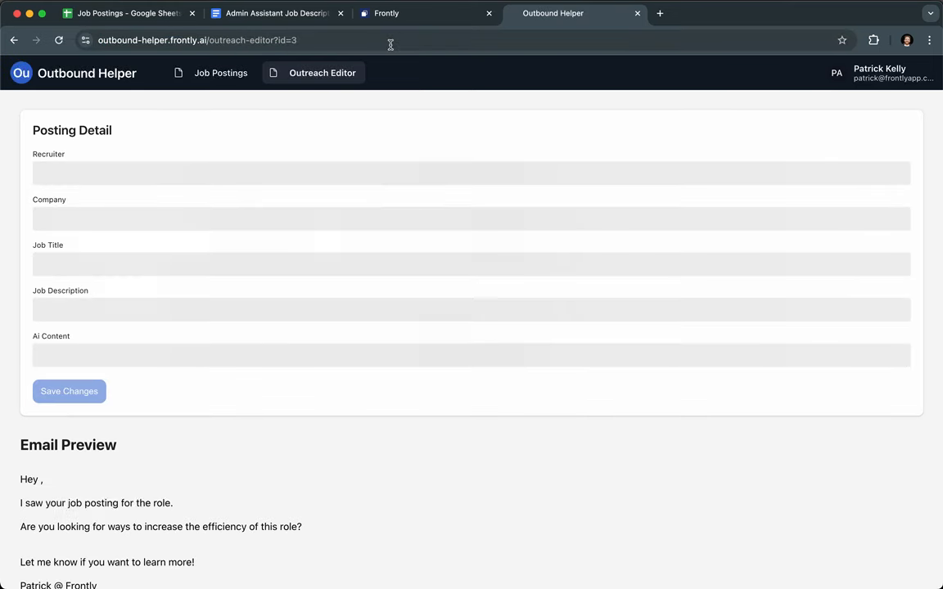
scroll(301, 331, "down", 2)
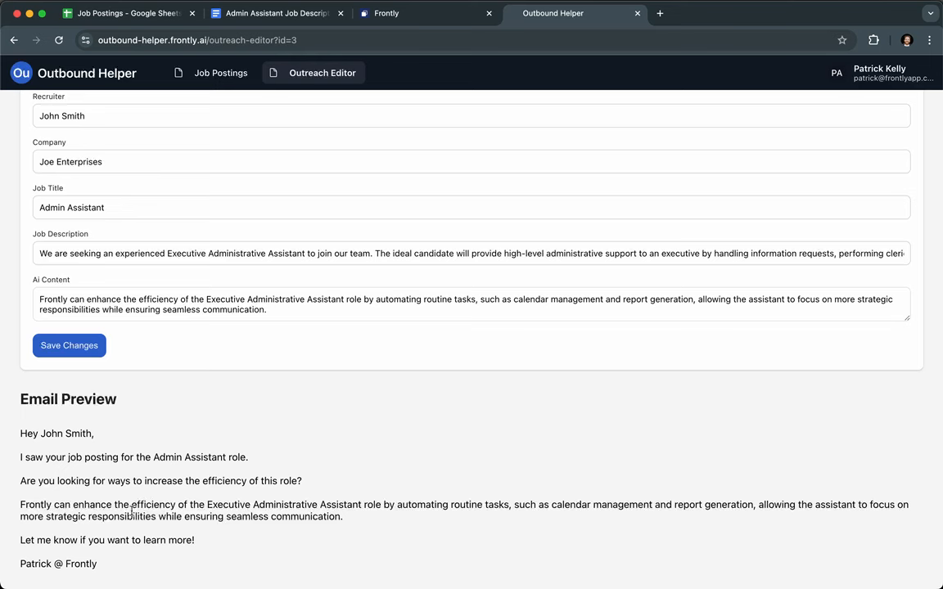
left_click_drag(20, 431, 292, 568)
left_click(291, 571)
Step: Return to the Frontly builder, turn on the background for the email's rich text block and save the page
left_click(438, 15)
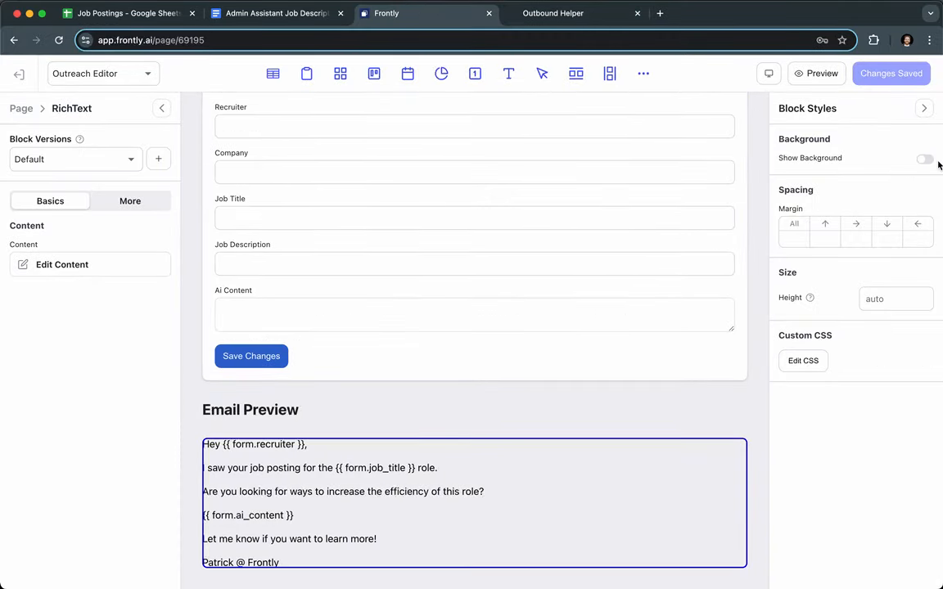
left_click(924, 159)
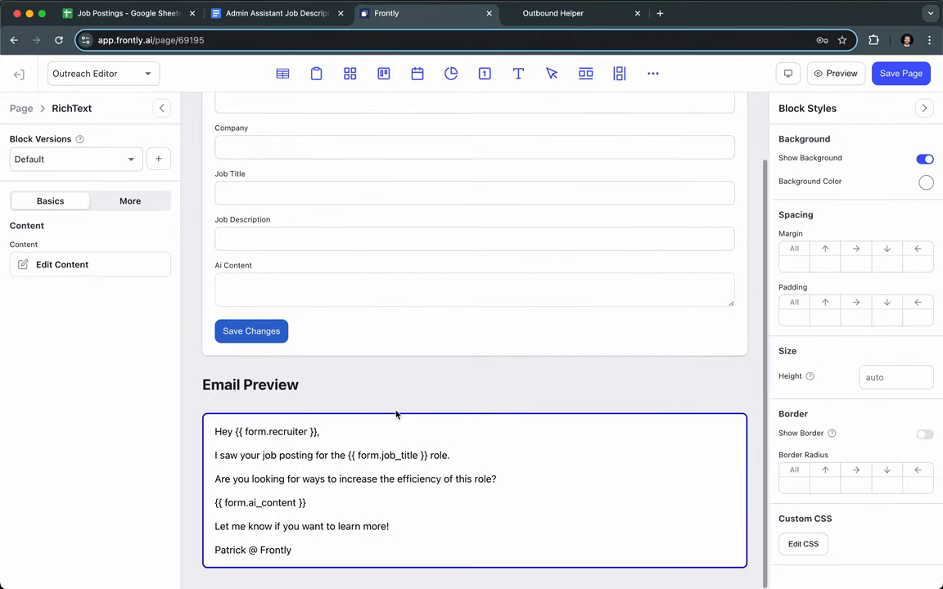
left_click(900, 73)
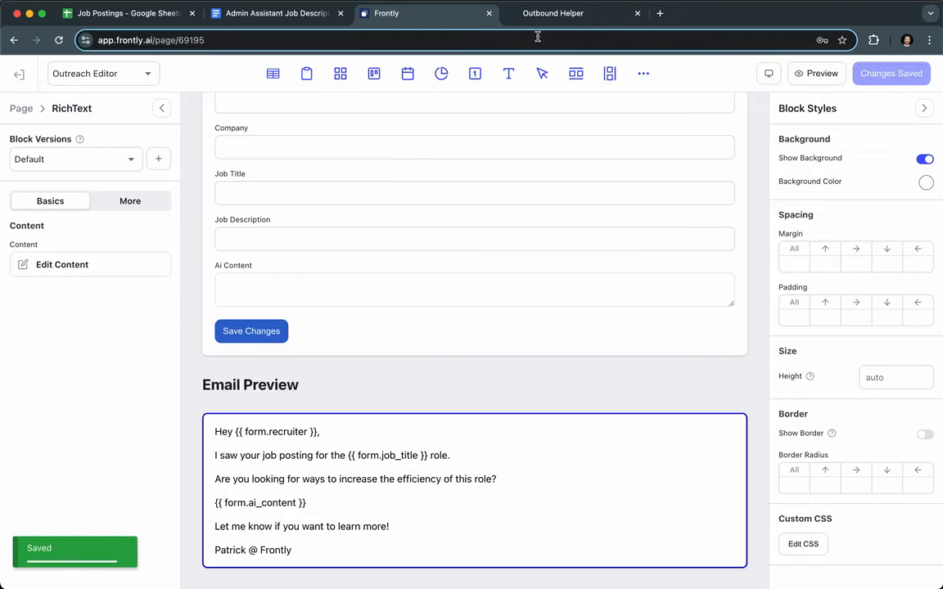
Step: Switch to the live Outbound Helper app and check how the email preview looks with its background
left_click(512, 17)
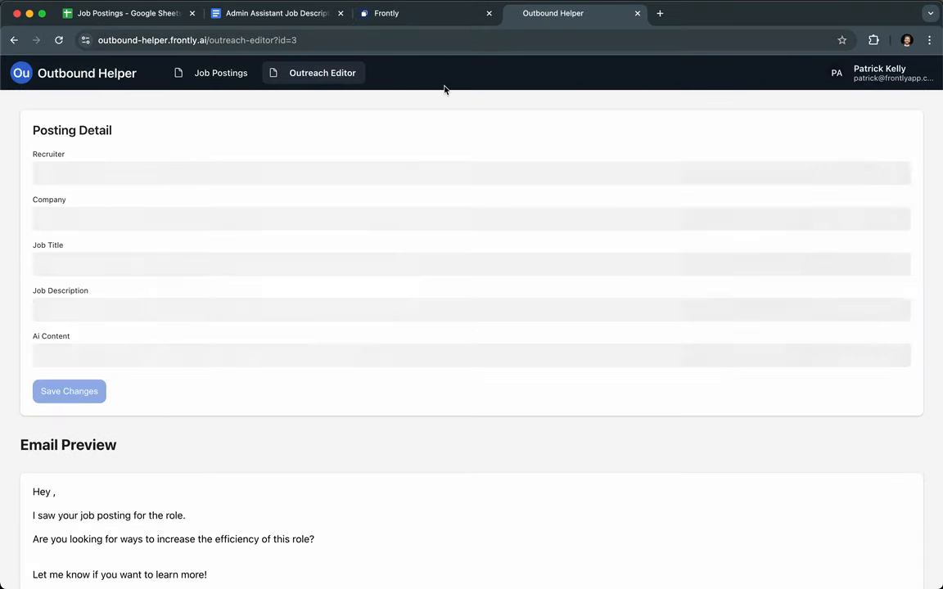
scroll(307, 443, "down", 2)
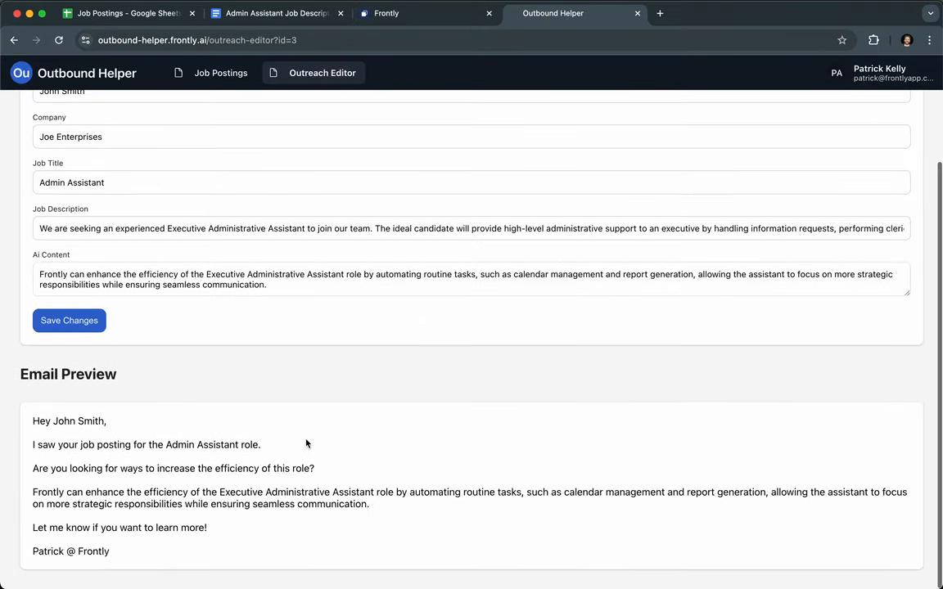
left_click_drag(19, 419, 140, 552)
left_click(141, 555)
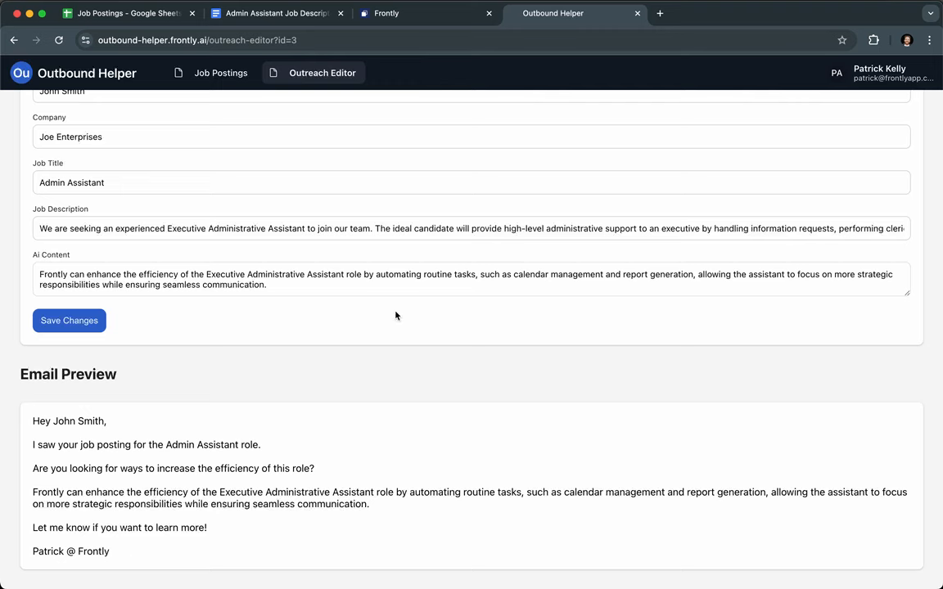
scroll(393, 343, "up", 2)
Step: Return to the Frontly builder and inspect the submit action of the Posting Detail form
left_click(450, 15)
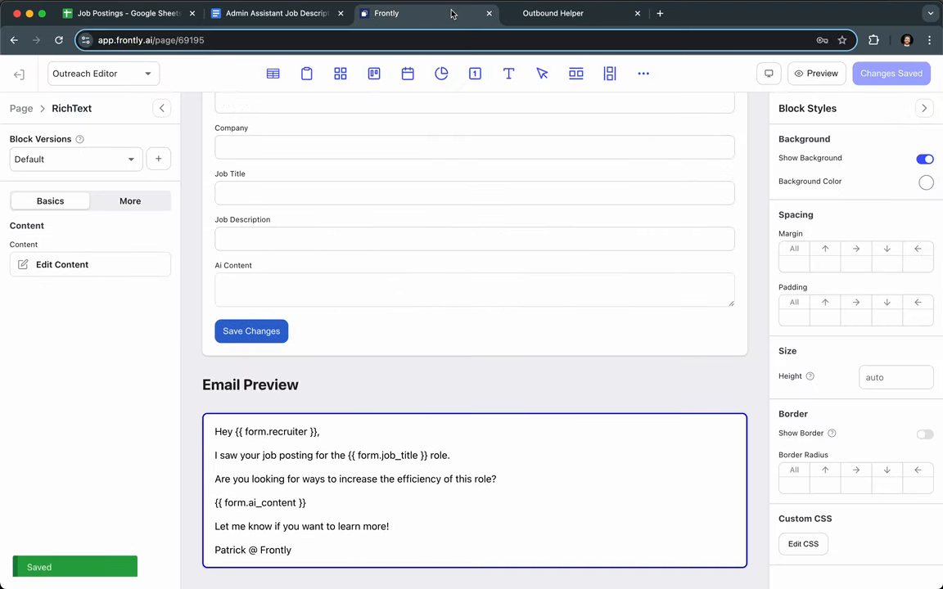
scroll(270, 261, "up", 3)
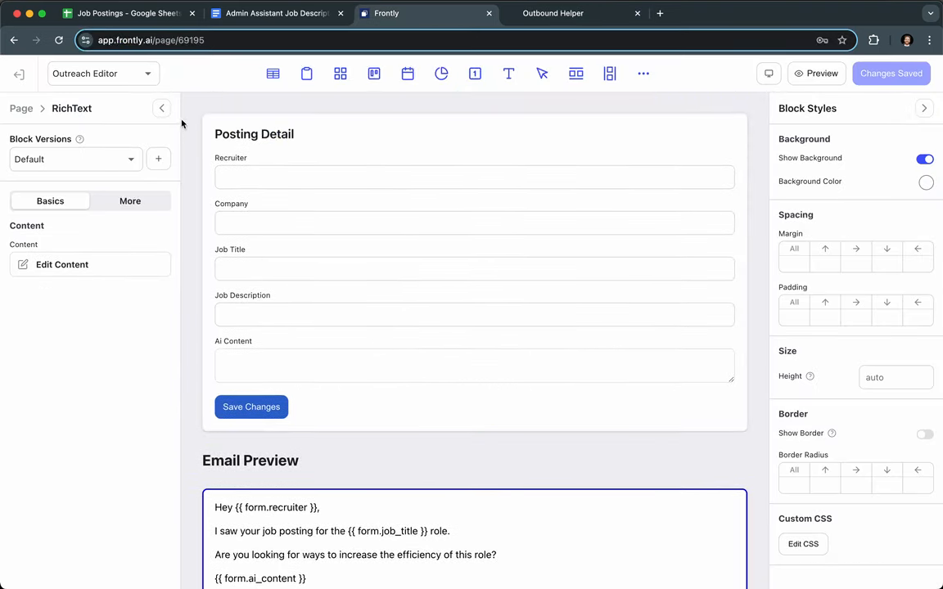
left_click(18, 105)
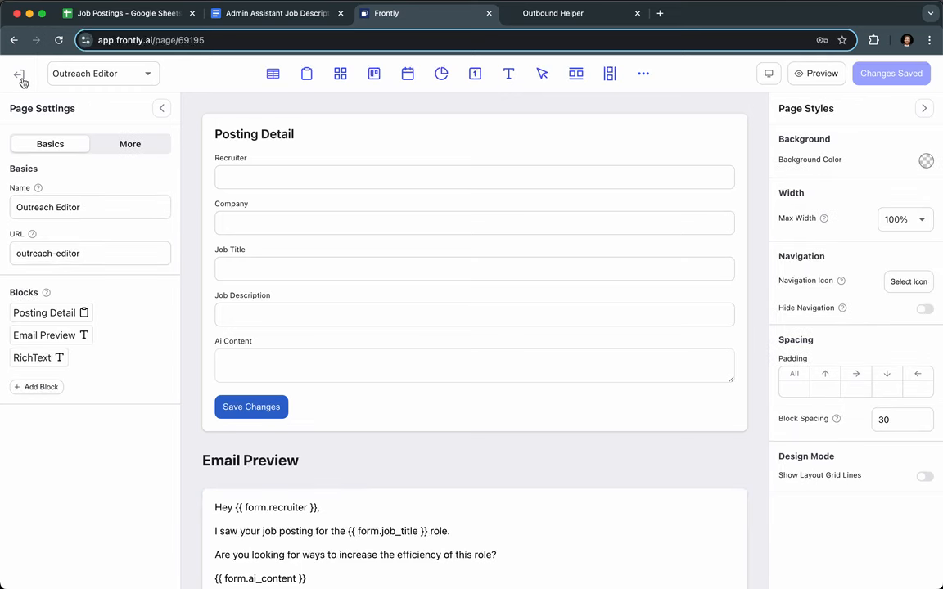
left_click(331, 150)
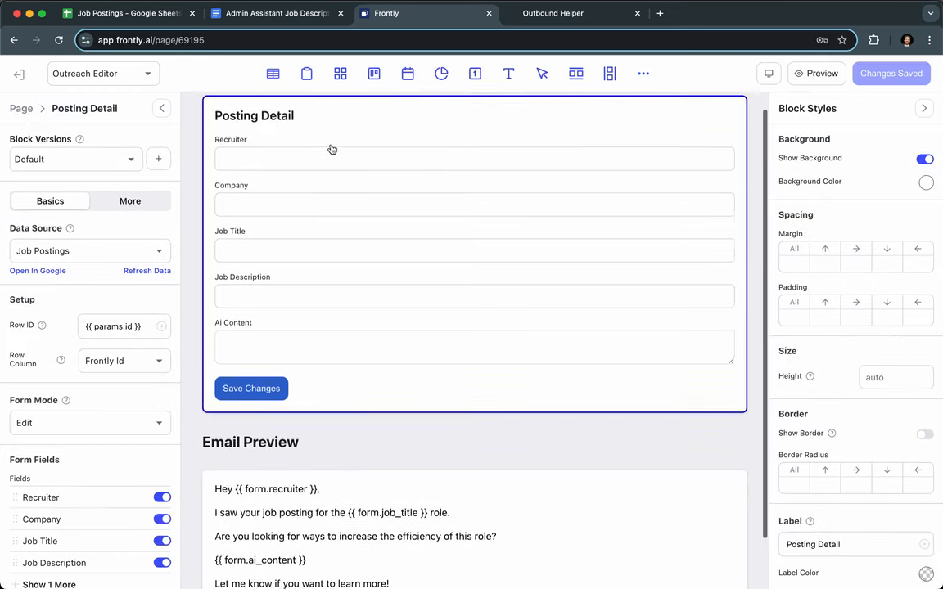
left_click(129, 198)
left_click(114, 377)
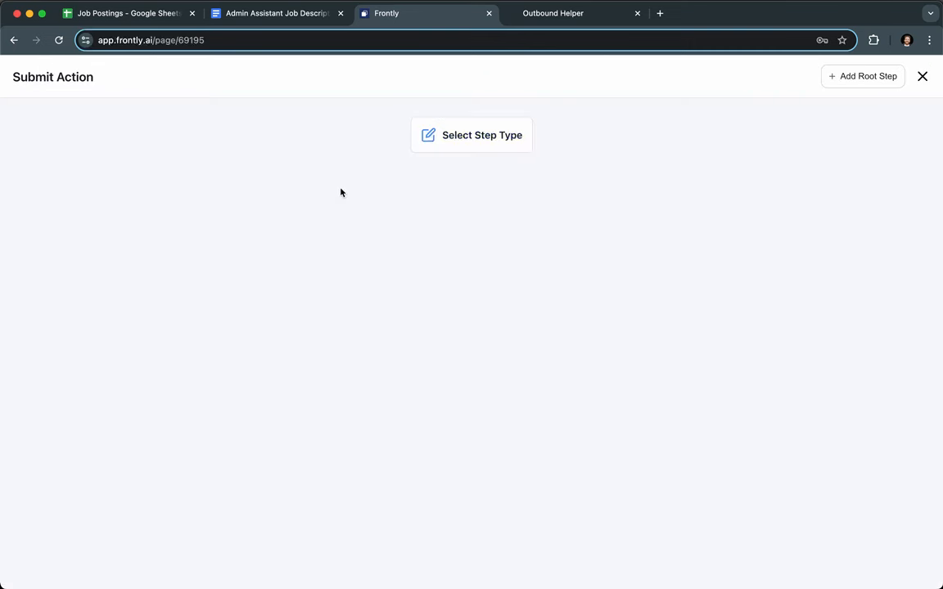
left_click(922, 76)
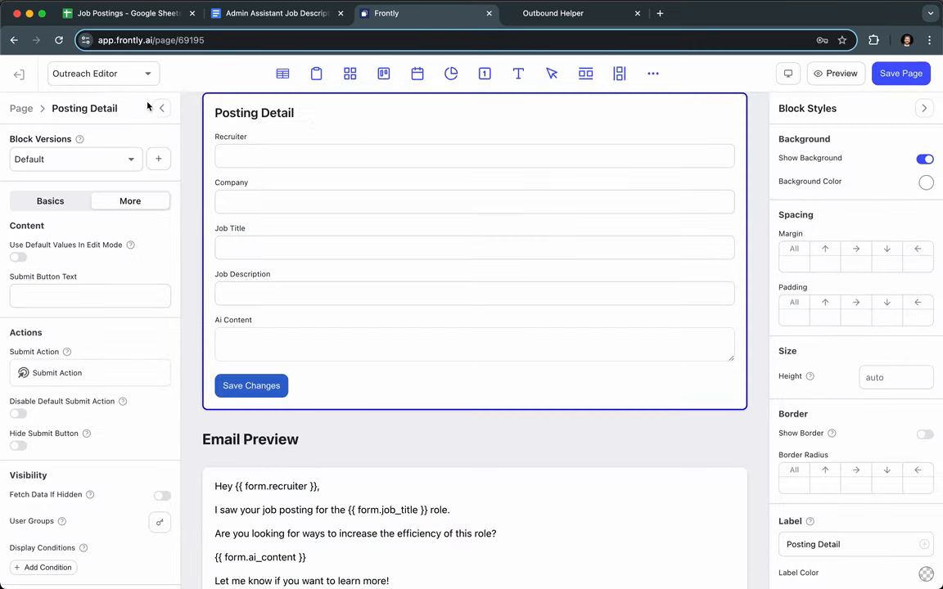
Step: Open the Job Postings page and review the steps in its form's submit action
left_click(77, 74)
left_click(103, 99)
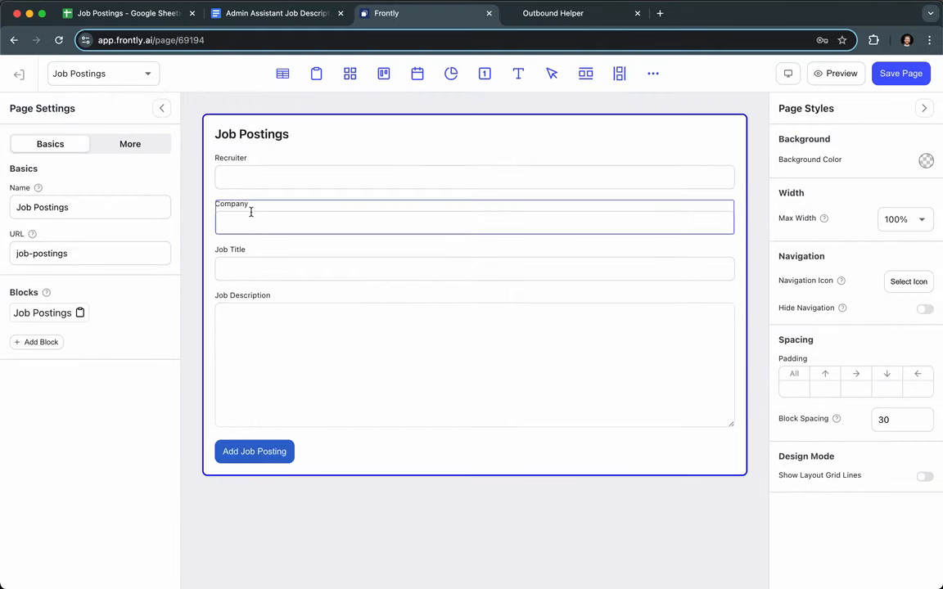
left_click(336, 128)
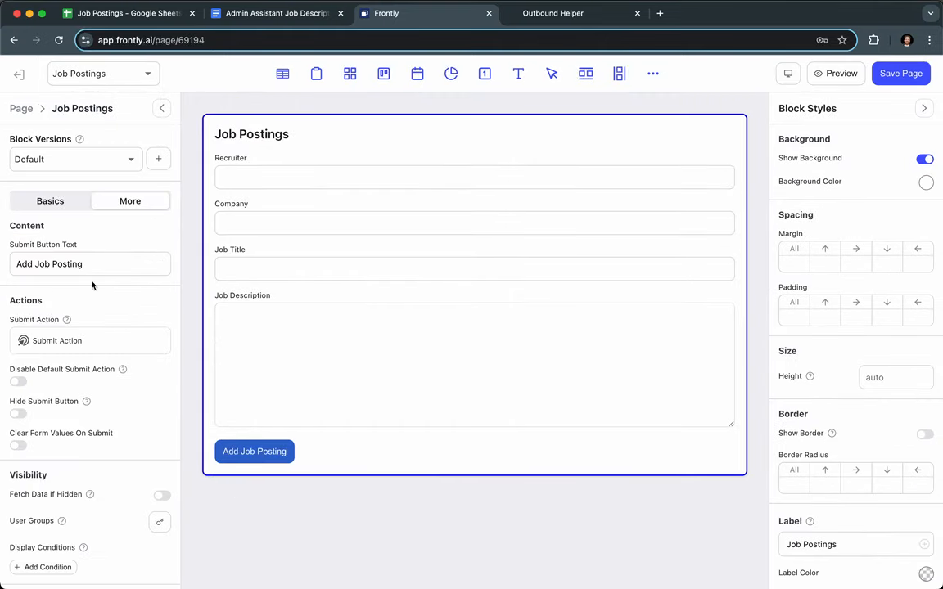
left_click(82, 341)
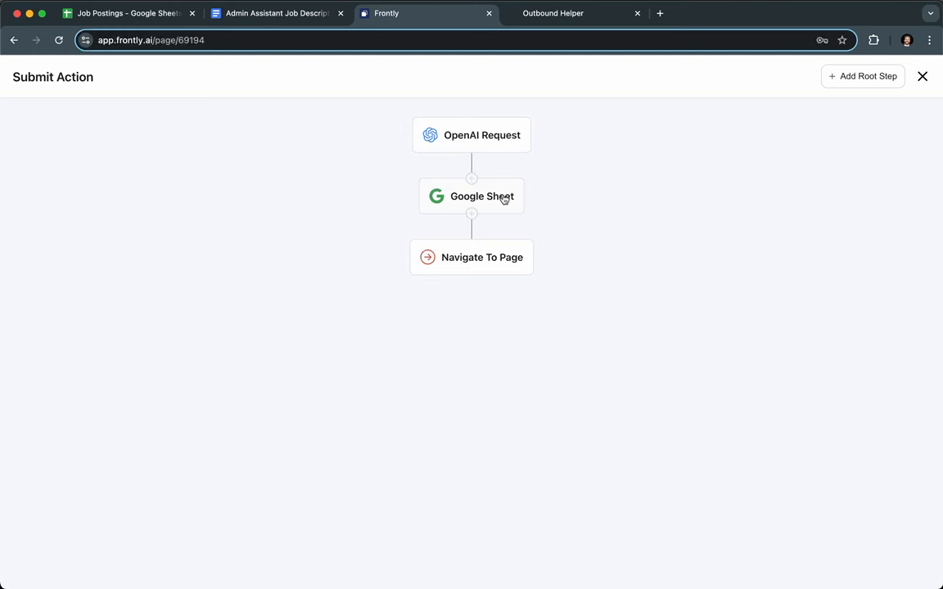
left_click(922, 76)
Step: Leave the Job Postings page without saving and create a new page named "Job List"
left_click(16, 73)
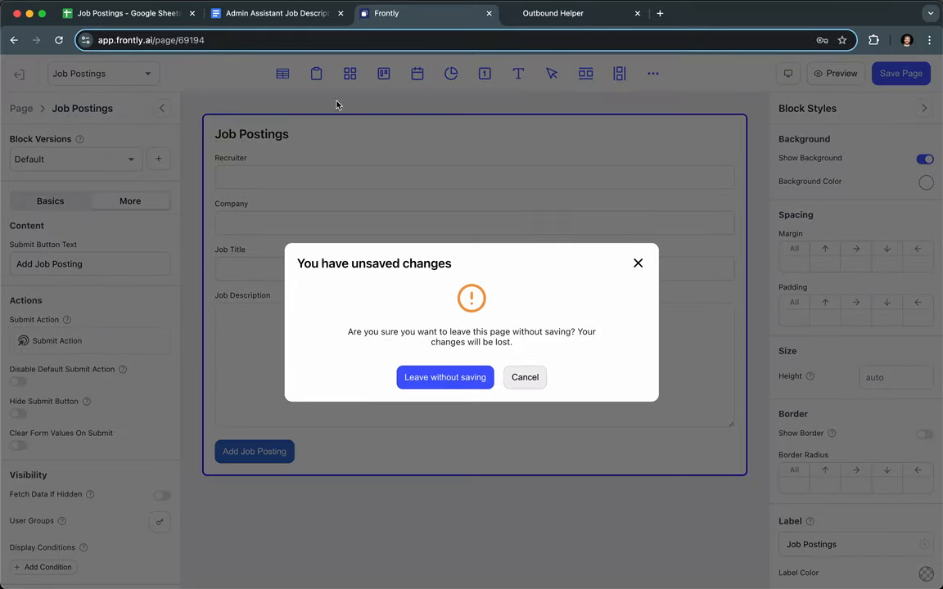
left_click(438, 378)
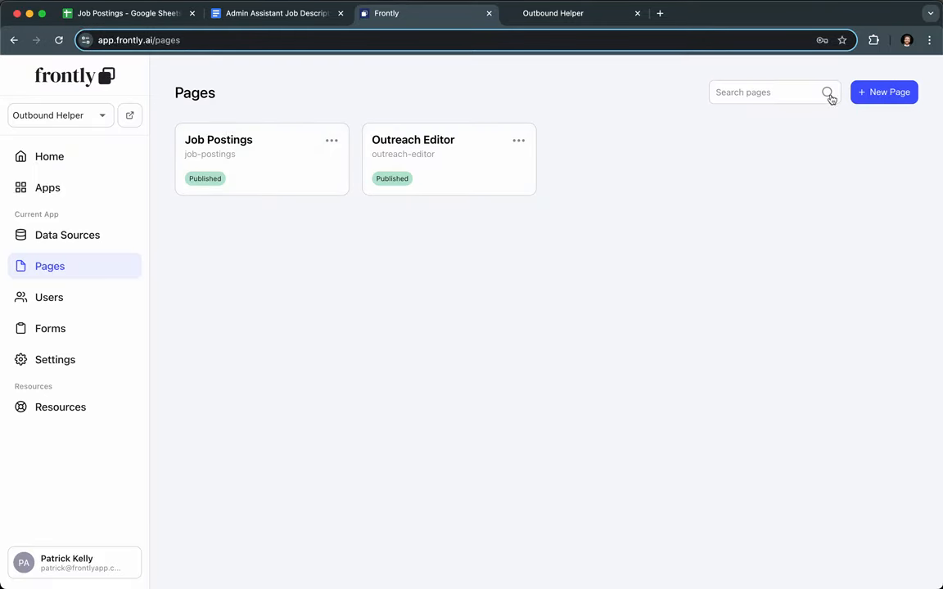
left_click(880, 92)
left_click(405, 297)
type("Job List")
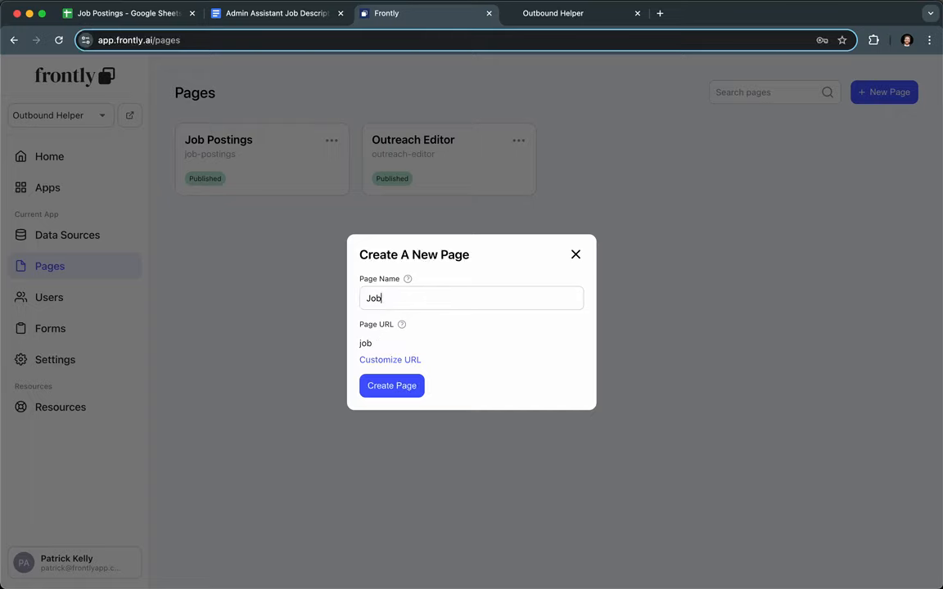
left_click(390, 386)
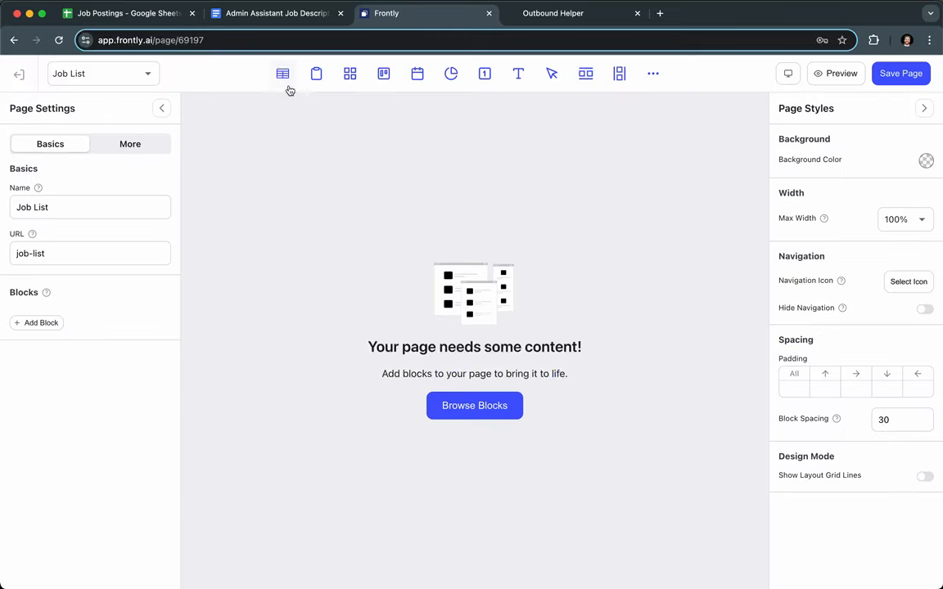
Step: Add a table block using the Job Postings data source and refresh its data
left_click(282, 74)
left_click(389, 326)
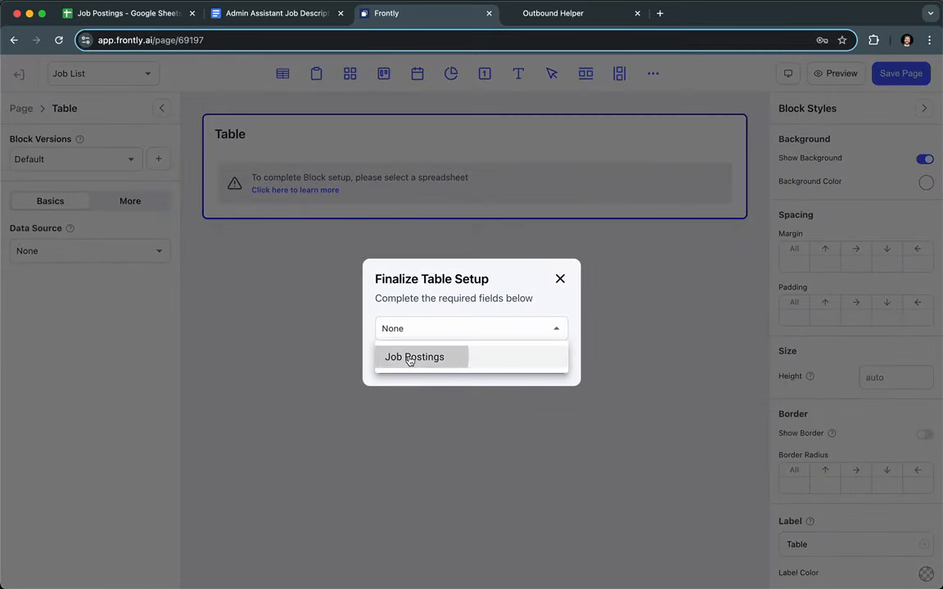
left_click(409, 357)
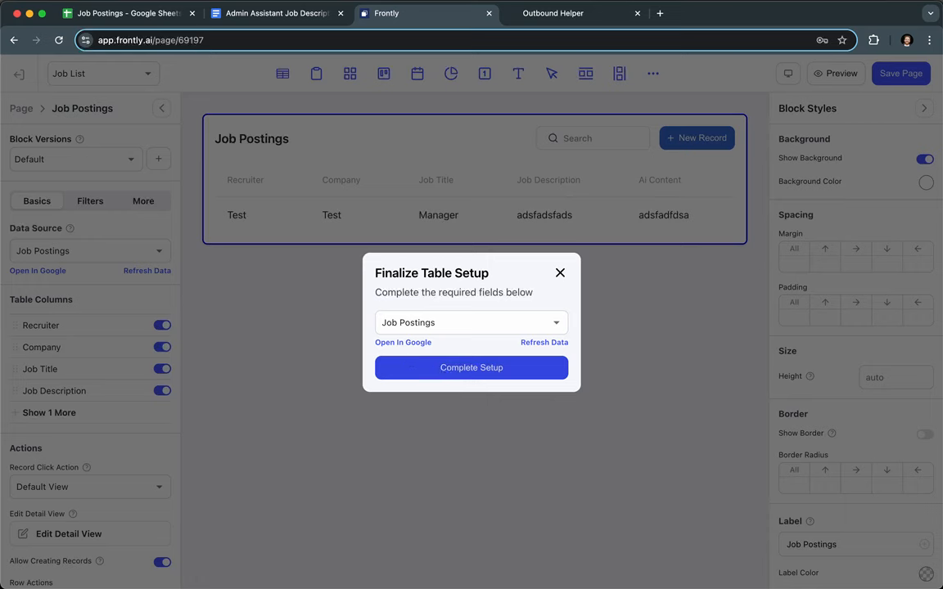
left_click(413, 368)
left_click(139, 271)
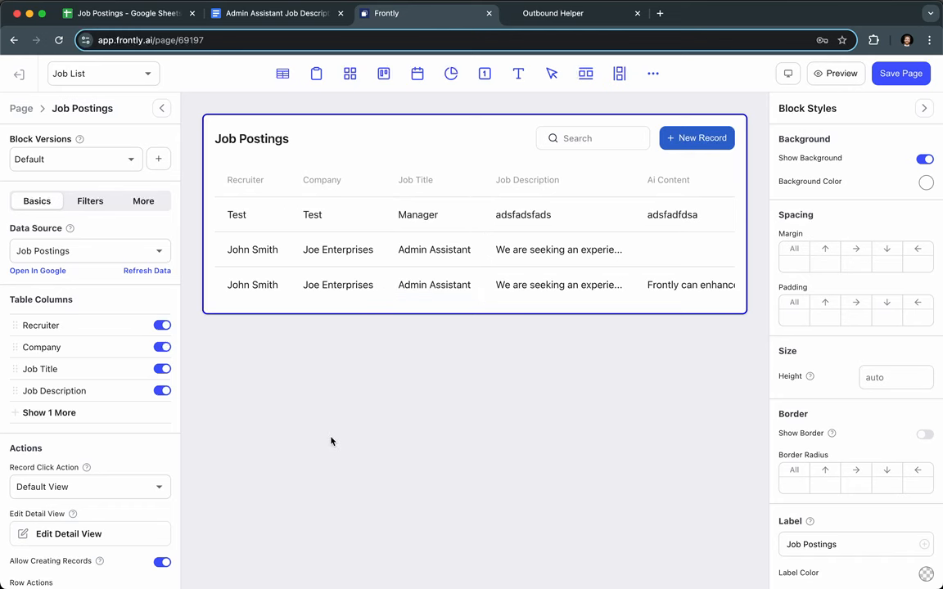
Step: Expand the table's column list and add a row action named "Generate AI Summary"
left_click(115, 413)
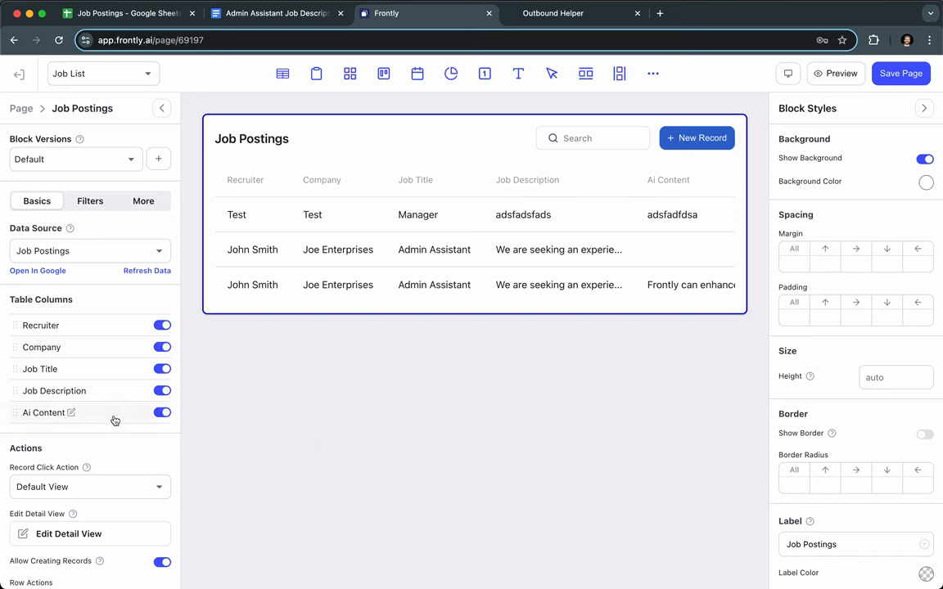
scroll(114, 419, "down", 2)
left_click(37, 568)
scroll(82, 540, "down", 1)
left_click(81, 541)
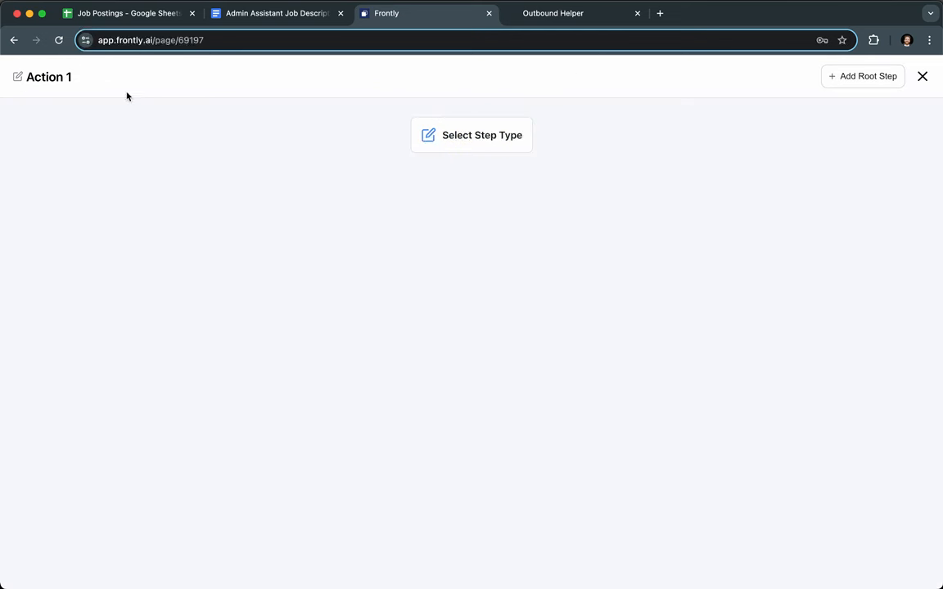
triple_click(82, 74)
type("Generate Ai")
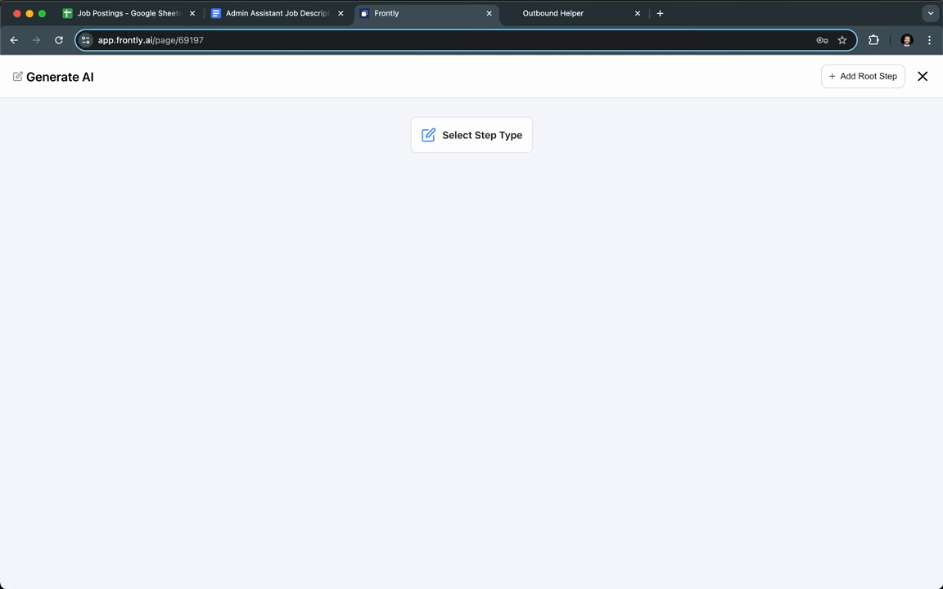
type(" Summary")
Step: Add an OpenAI Request step with the prompt "{{ record.description }}" to the row action and close the action editor
left_click(510, 140)
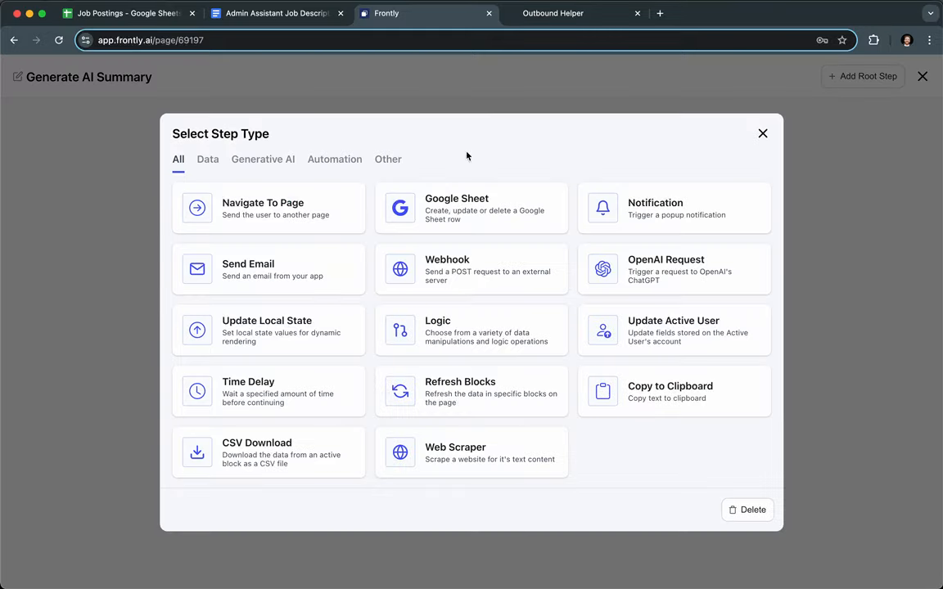
left_click(649, 275)
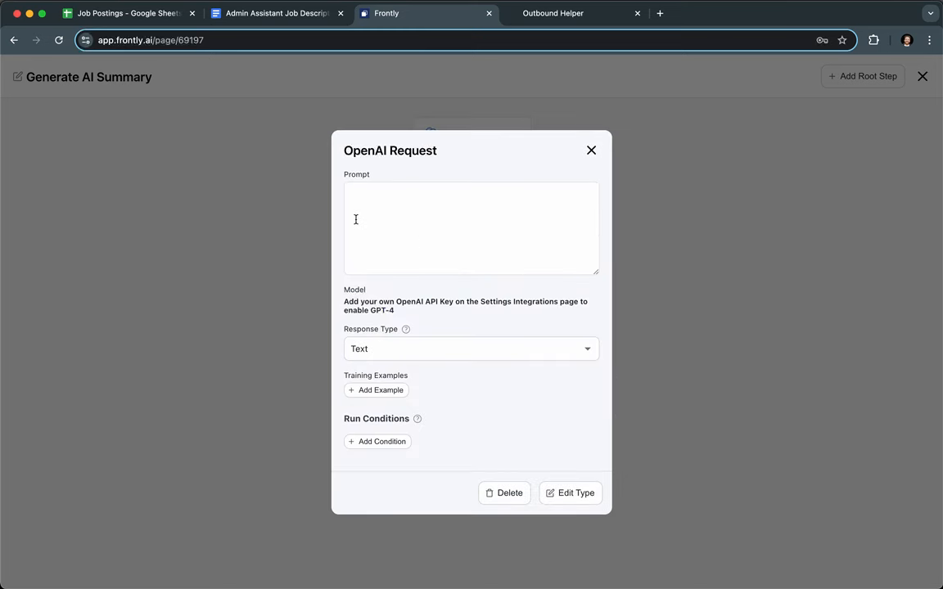
type("{{ form.description }}")
left_click(377, 194)
key("BackSpace")
key("BackSpace")
key("BackSpace")
key("BackSpace")
type("record")
left_click(482, 202)
left_click(591, 151)
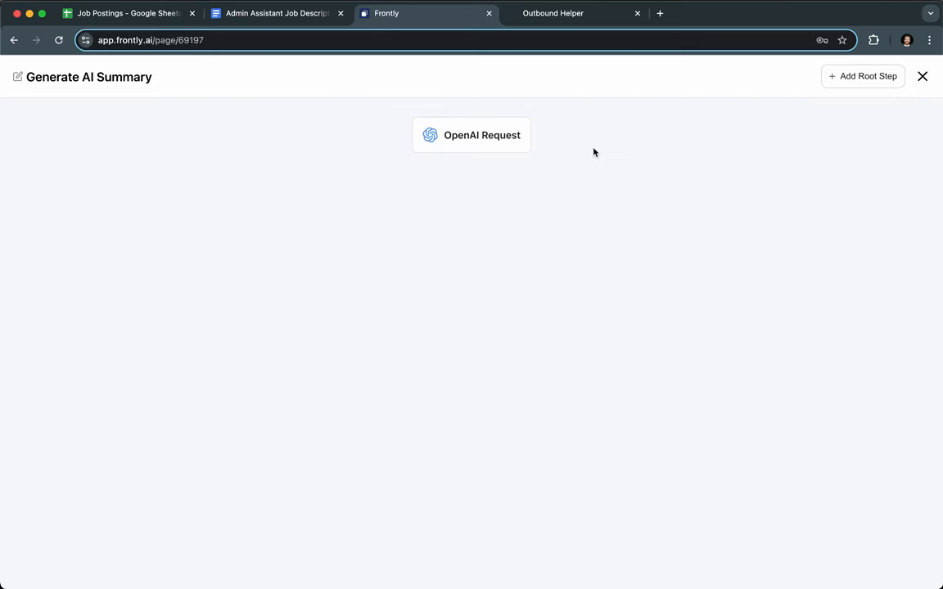
left_click(921, 76)
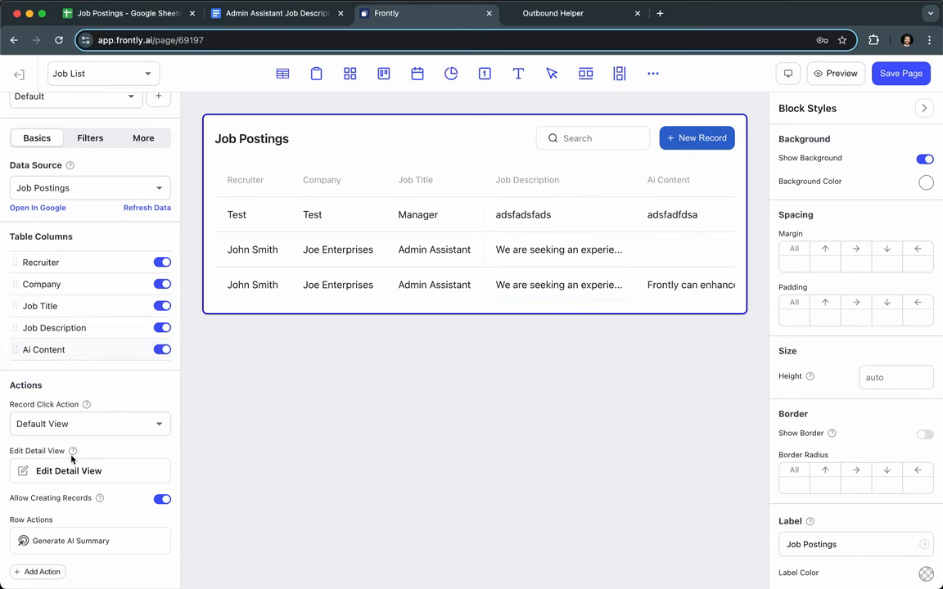
Step: Reopen the Generate AI Summary row action and delete its OpenAI Request step
left_click(74, 540)
left_click(505, 145)
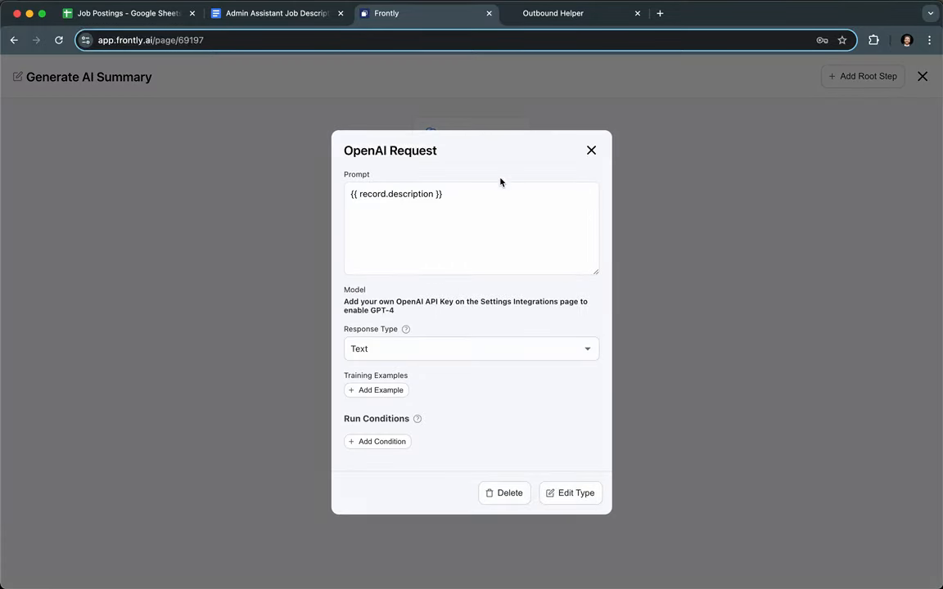
left_click(522, 493)
left_click(444, 372)
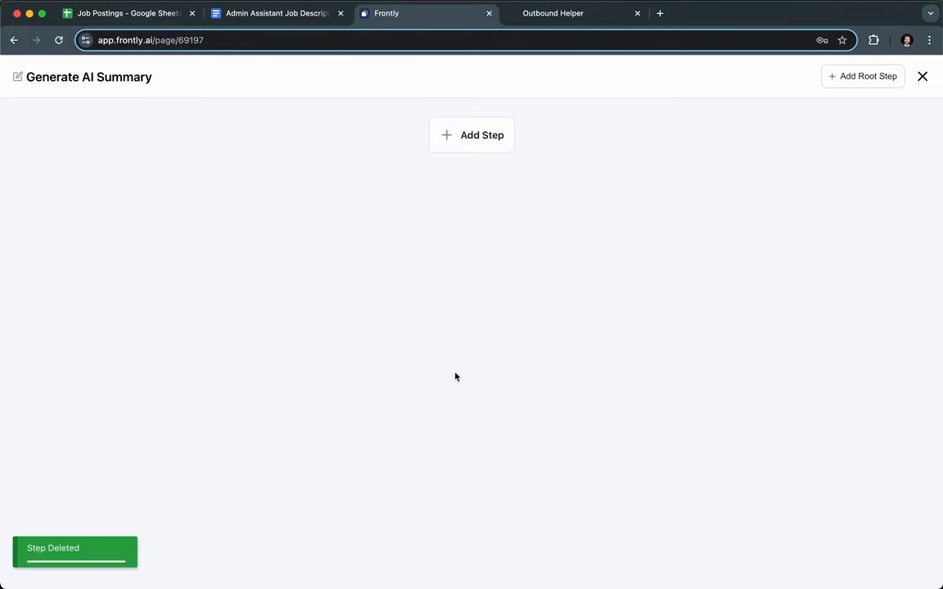
Step: Add a Notification step using the record's job_description field to the Generate AI Summary action, close the editor, and save the page
left_click(513, 135)
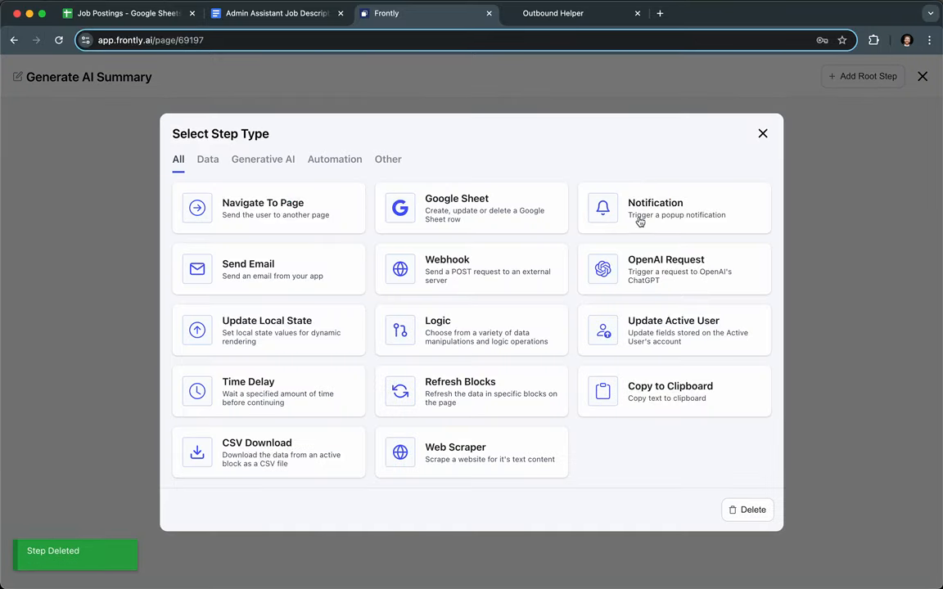
left_click(638, 217)
left_click(408, 261)
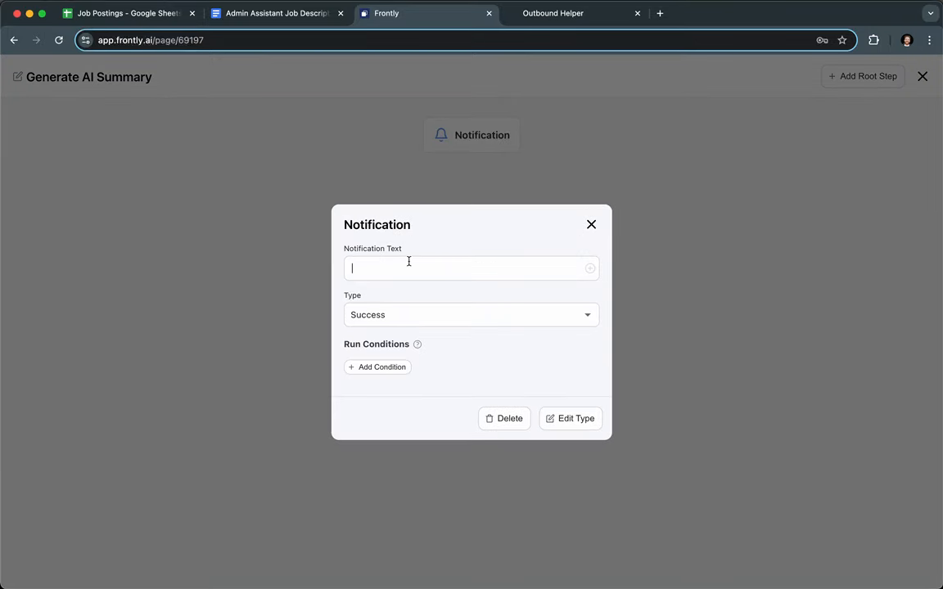
type("{{ record.description ")
type("job_description")
left_click(592, 225)
left_click(924, 76)
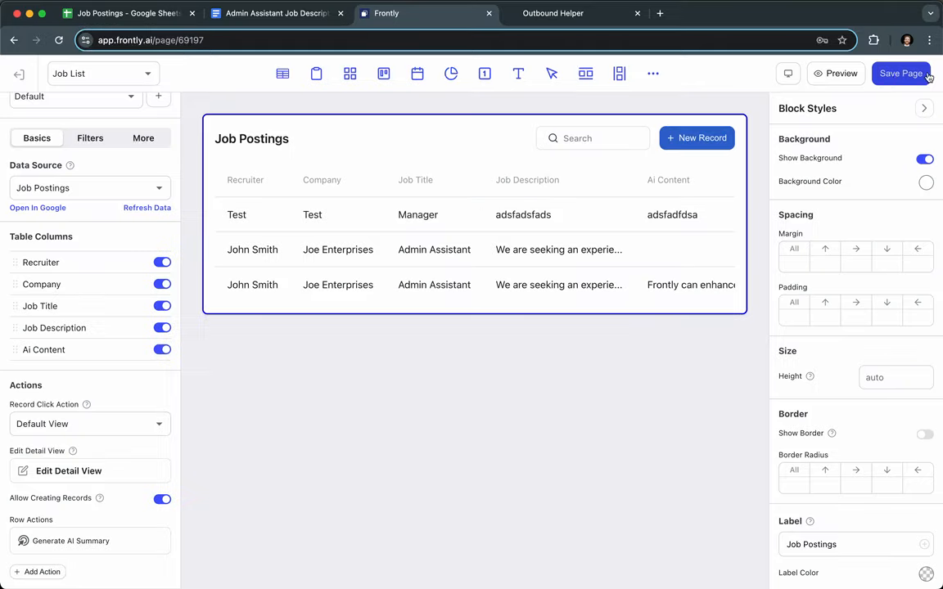
left_click(911, 73)
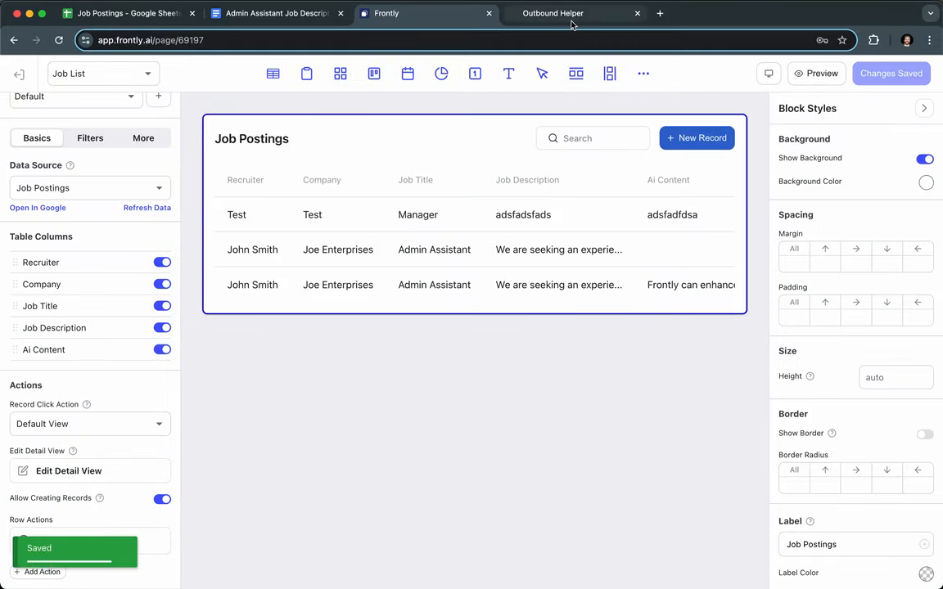
Step: Reload the live Outbound Helper app, open Job List, and run Generate AI Summary on the Admin Assistant record with empty AI content
left_click(570, 21)
left_click(401, 45)
key("Return")
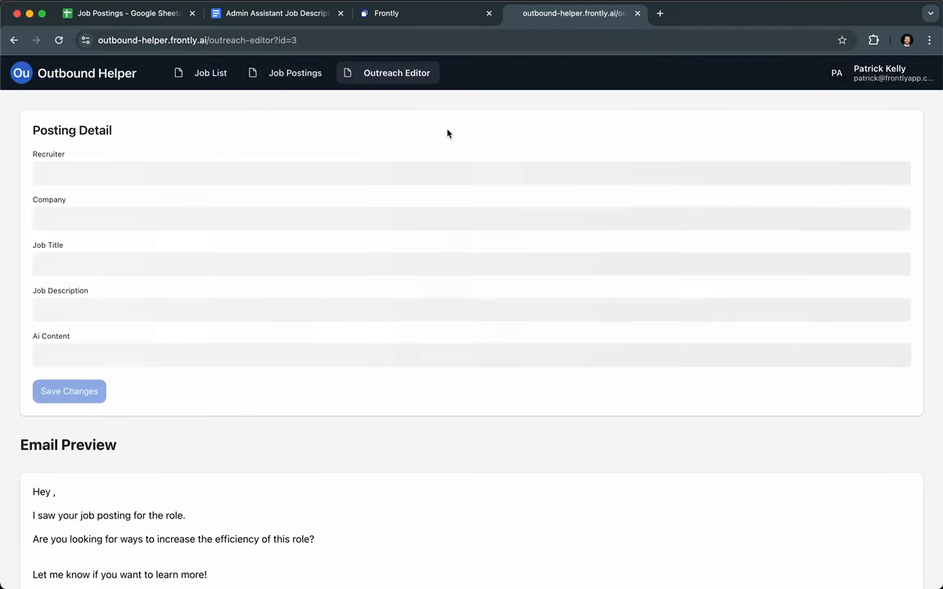
left_click(210, 75)
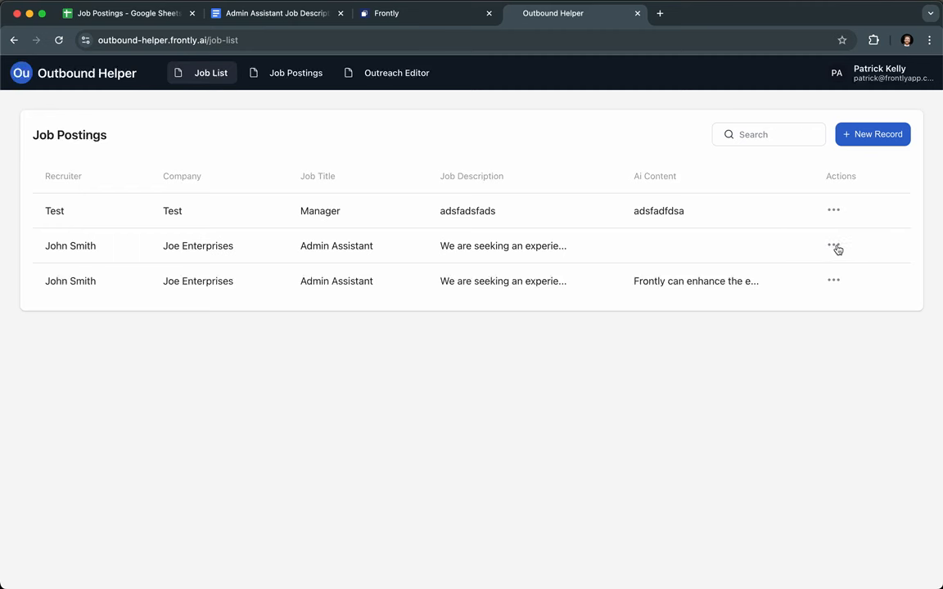
left_click(835, 248)
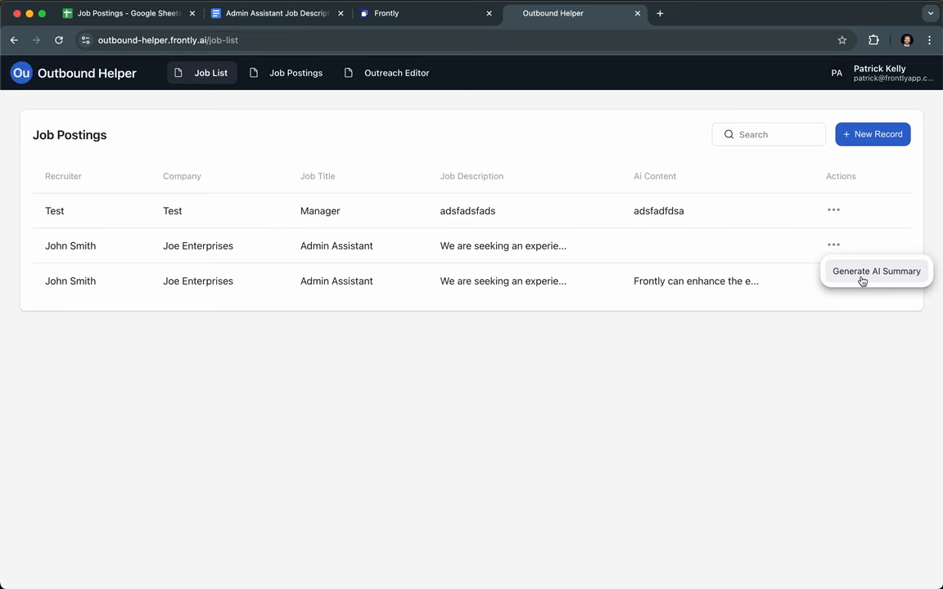
left_click(862, 272)
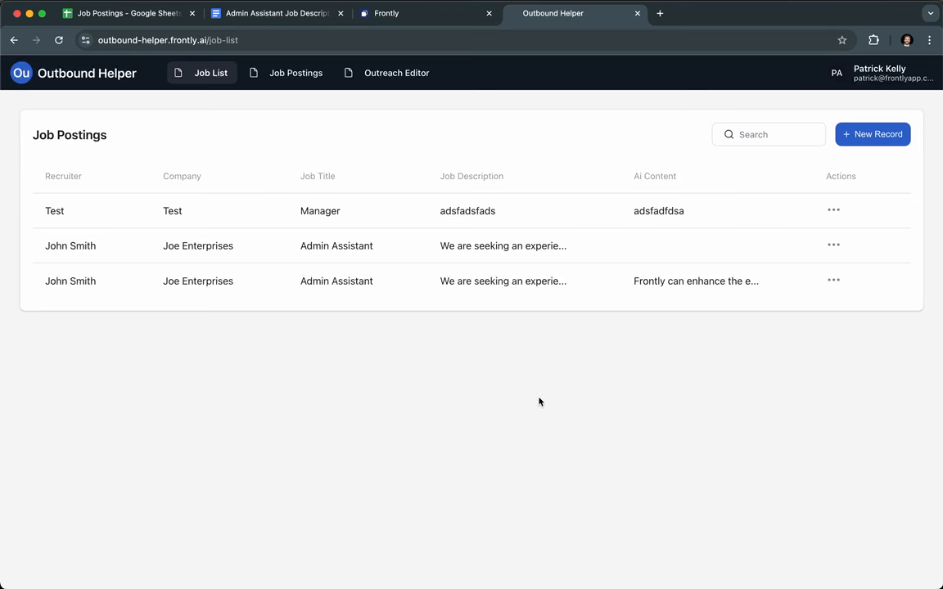
left_click(461, 20)
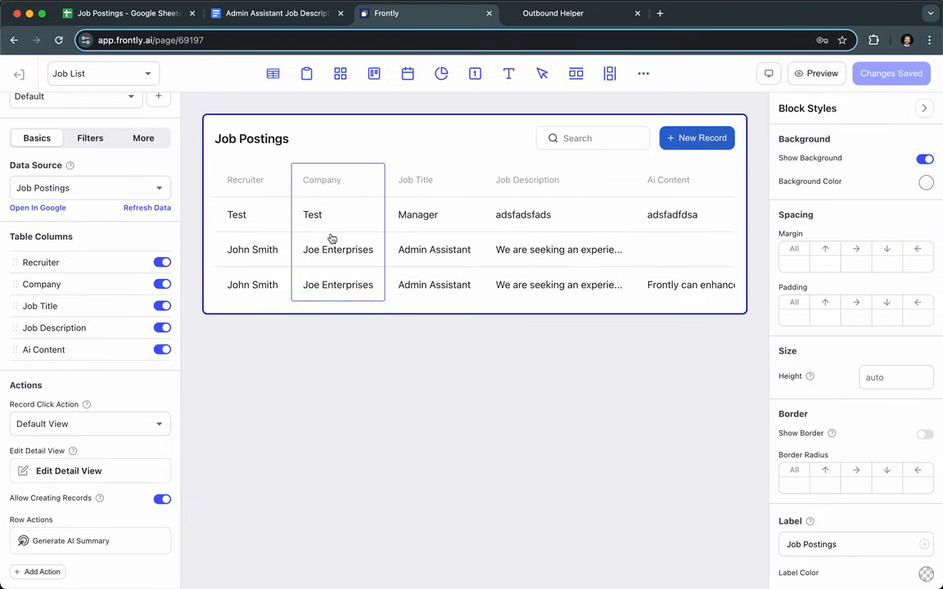
scroll(121, 273, "up", 1)
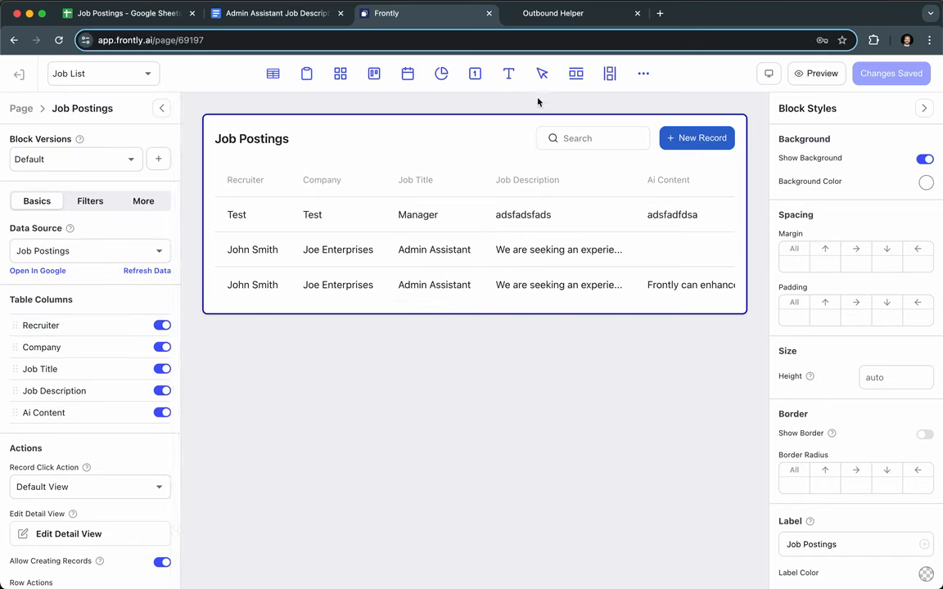
left_click(540, 18)
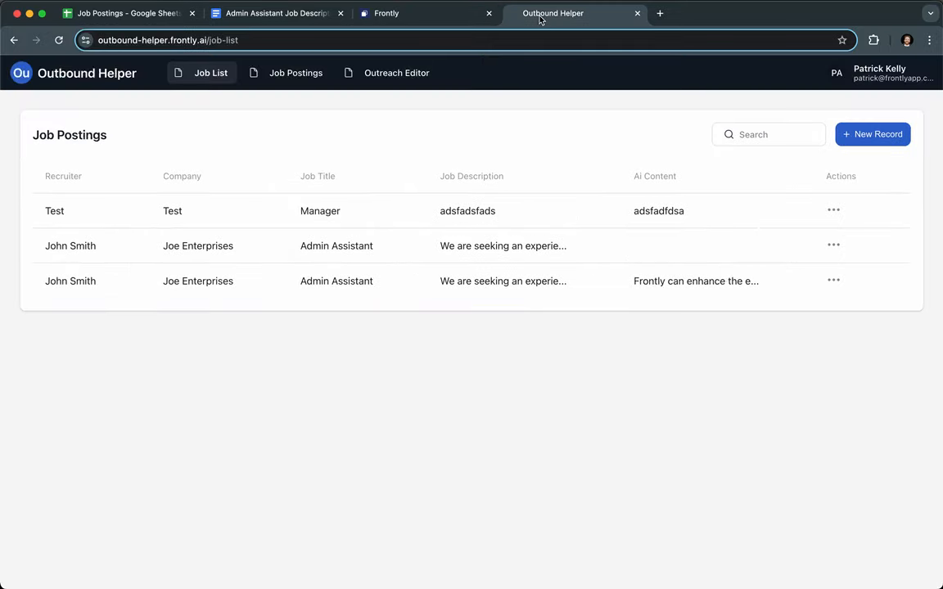